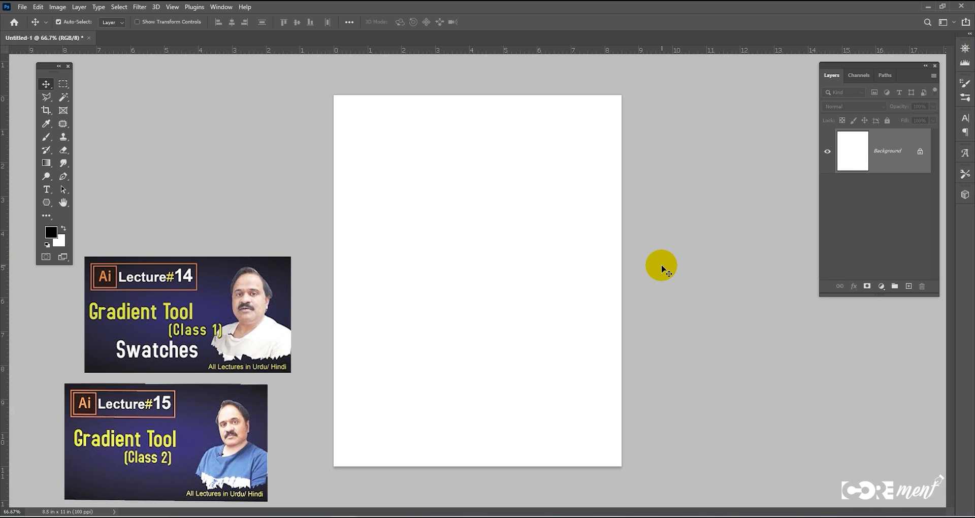
Step: Activate the Gradient tool and set the foreground colour to bright red and the background colour to blue 1e00ff
key("g")
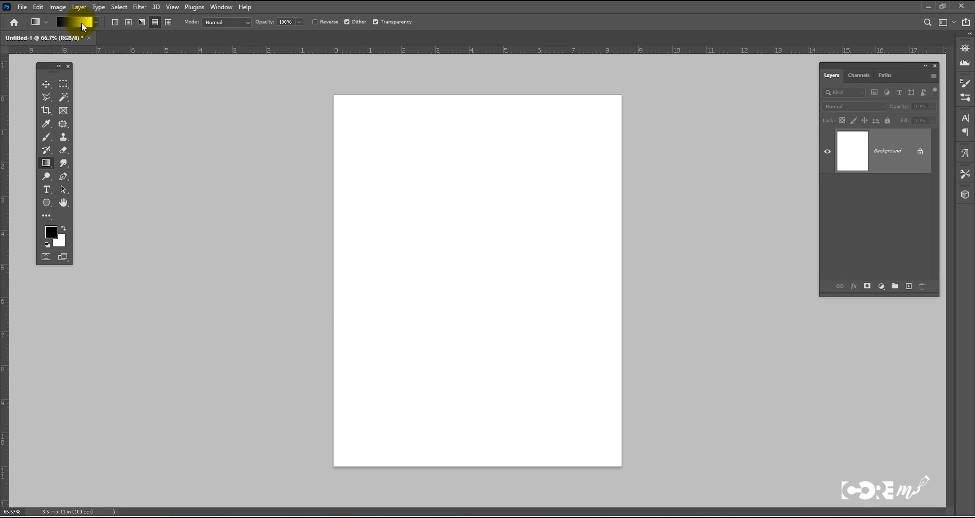
left_click(51, 232)
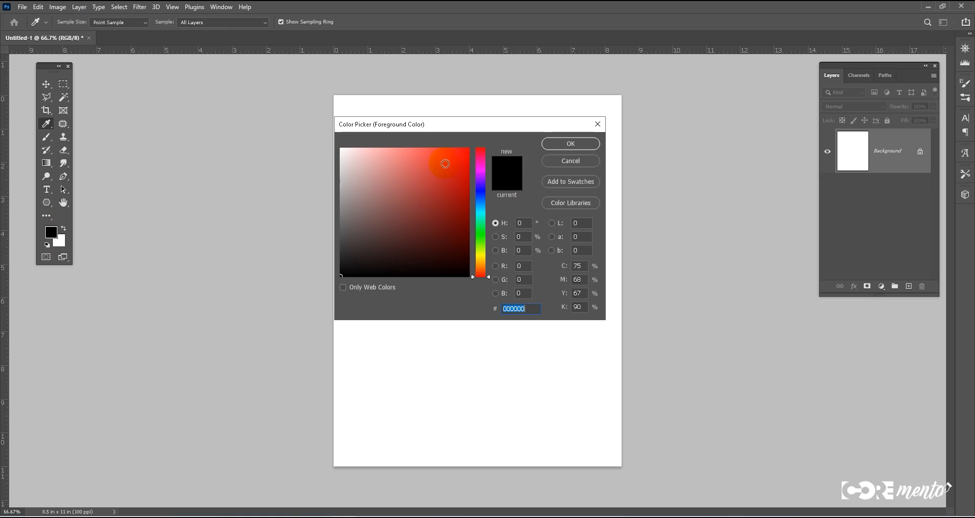
left_click(467, 148)
left_click(570, 144)
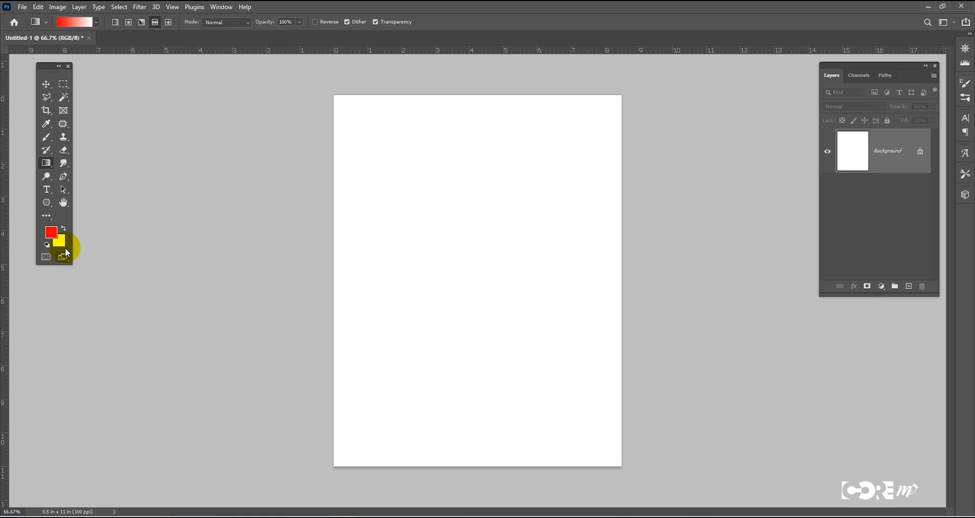
left_click(63, 247)
left_click(475, 188)
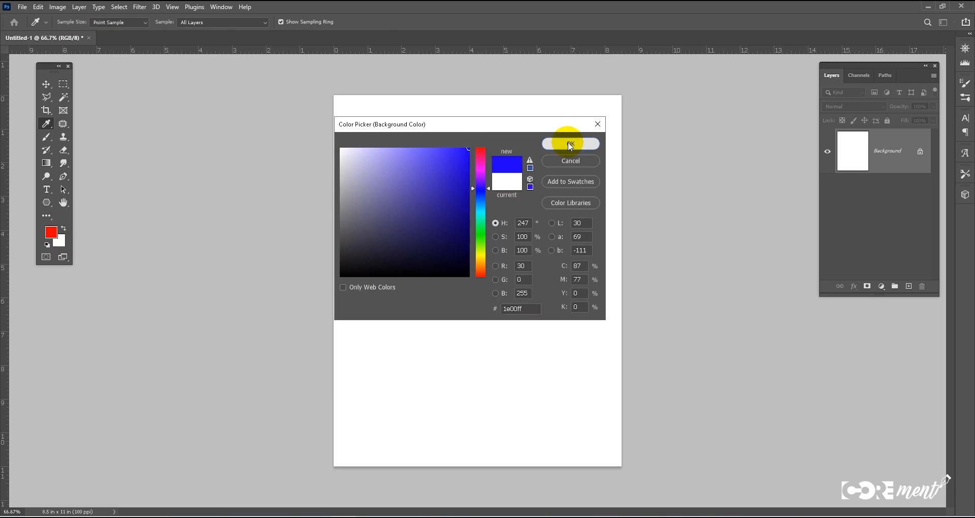
left_click(564, 144)
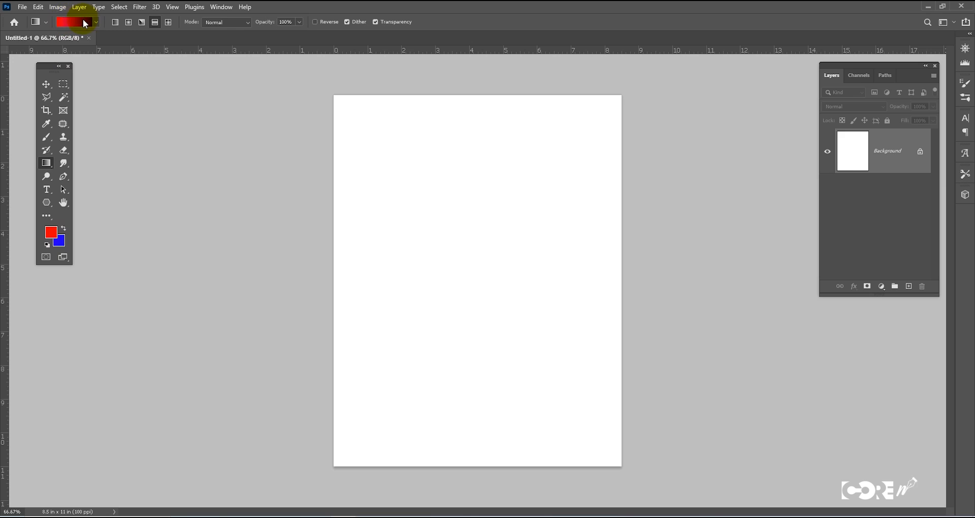
Step: Reset to default colours and, on a new layer, draw a black-to-white linear gradient from the page's left edge to its right edge
key("d")
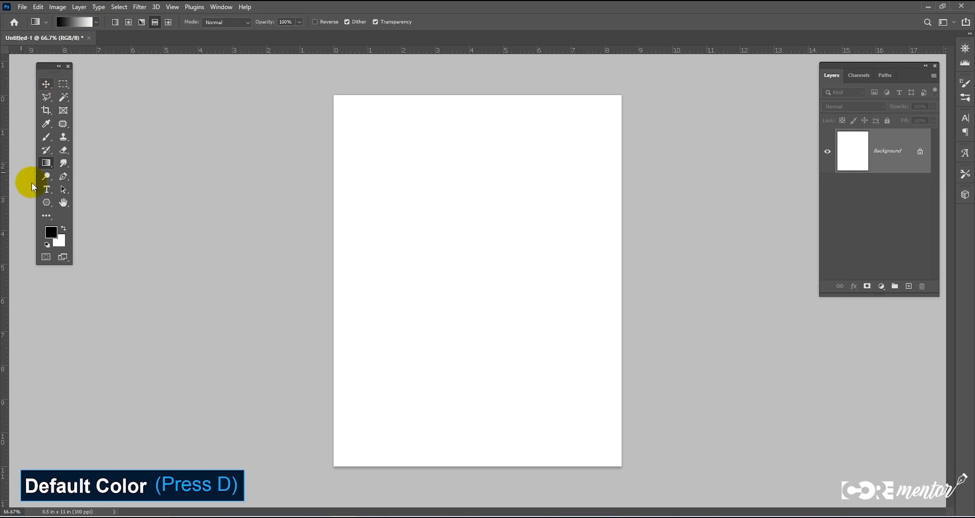
left_click(115, 22)
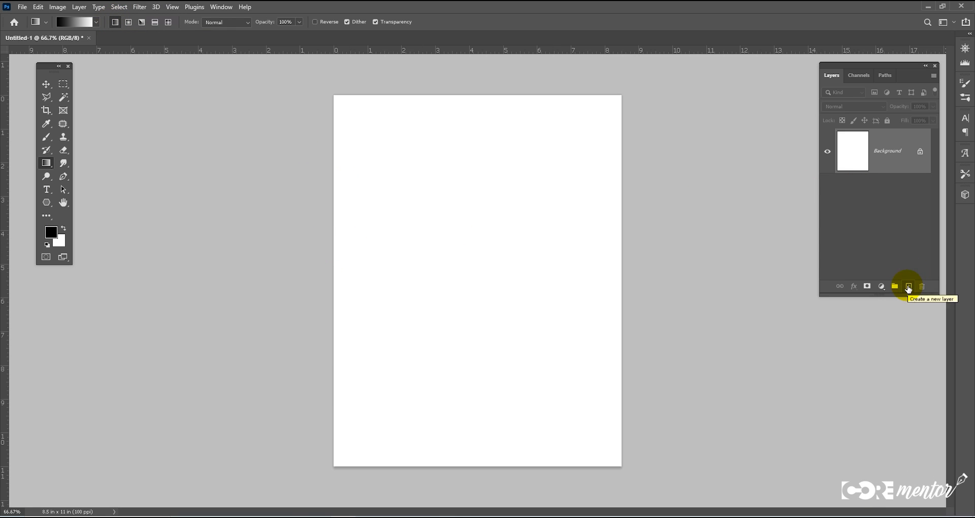
left_click(909, 287)
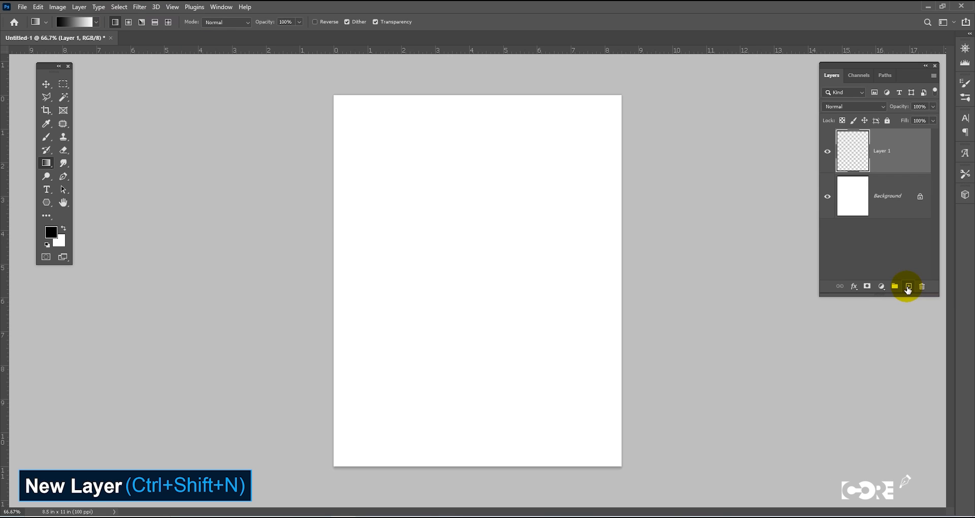
left_click_drag(324, 269, 620, 268)
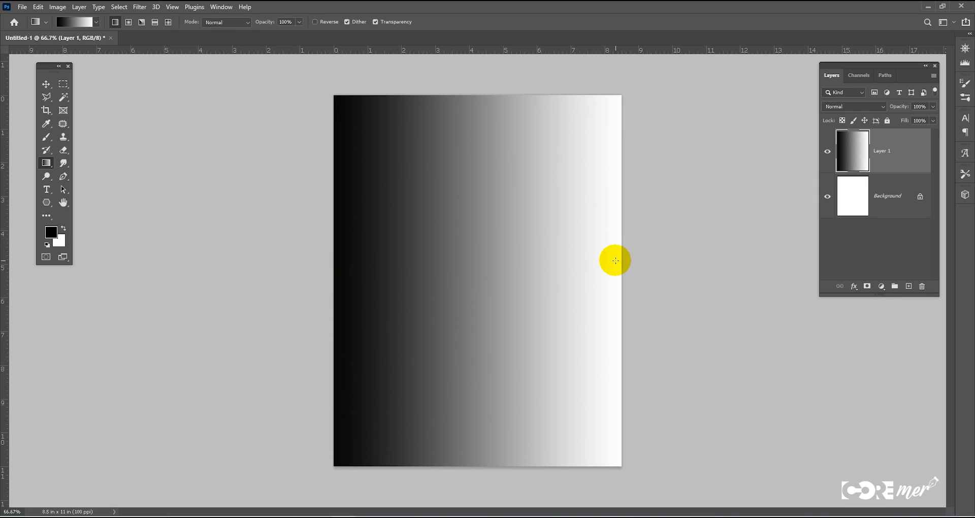
Step: Redraw the linear gradient on the new layer right to left, top to bottom, and from the bottom edge up to mid-page
left_click_drag(640, 258, 336, 262)
left_click_drag(450, 86, 430, 436)
left_click_drag(459, 479, 459, 221)
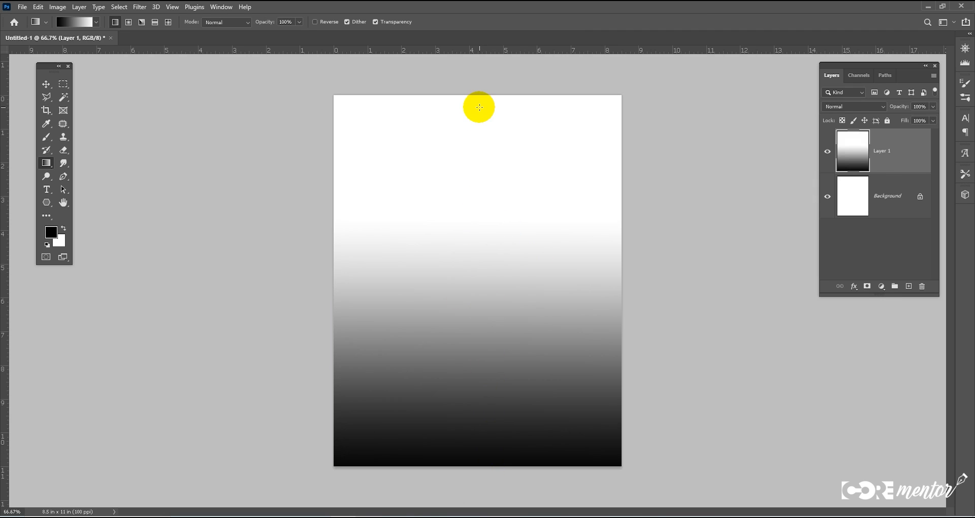
Step: Set the foreground colour to bright red and draw a red-to-white linear gradient upward from near the page's bottom
left_click(51, 232)
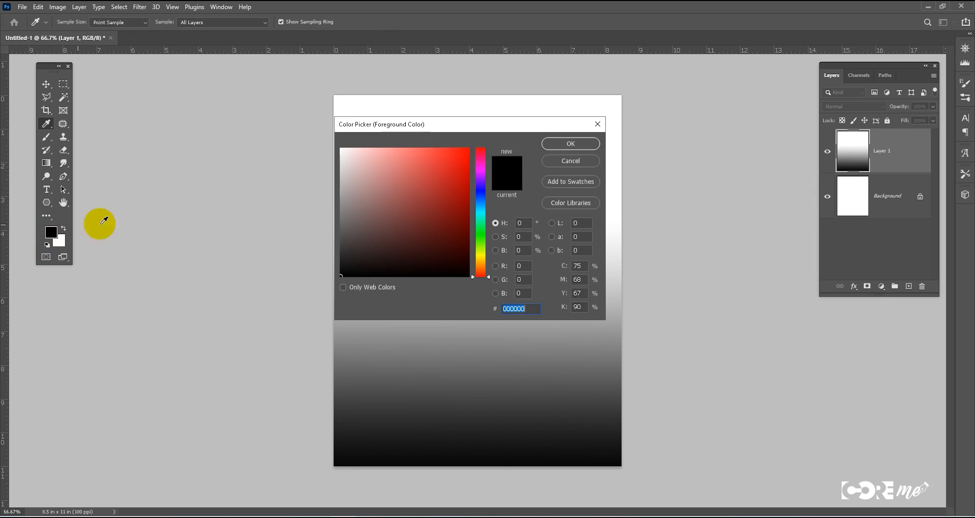
left_click(469, 149)
left_click(583, 143)
left_click_drag(479, 432, 479, 226)
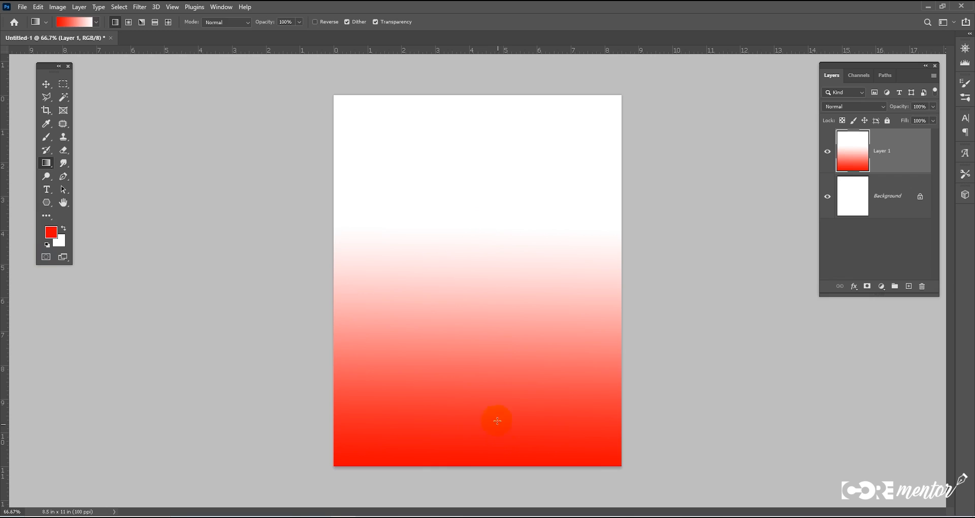
Step: Set the background colour to golden yellow and draw horizontal red-to-yellow linear gradients of different lengths from right to left
left_click(60, 242)
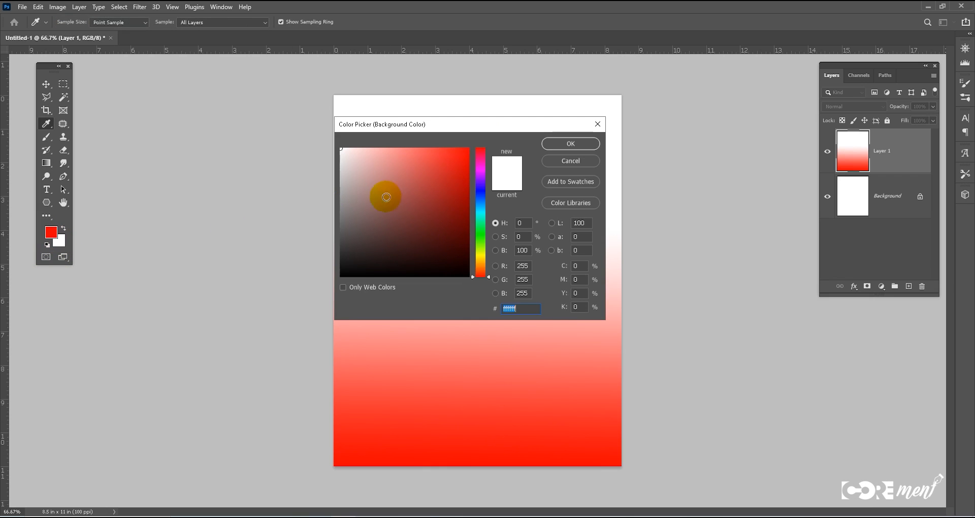
left_click(484, 258)
left_click(468, 148)
left_click(570, 143)
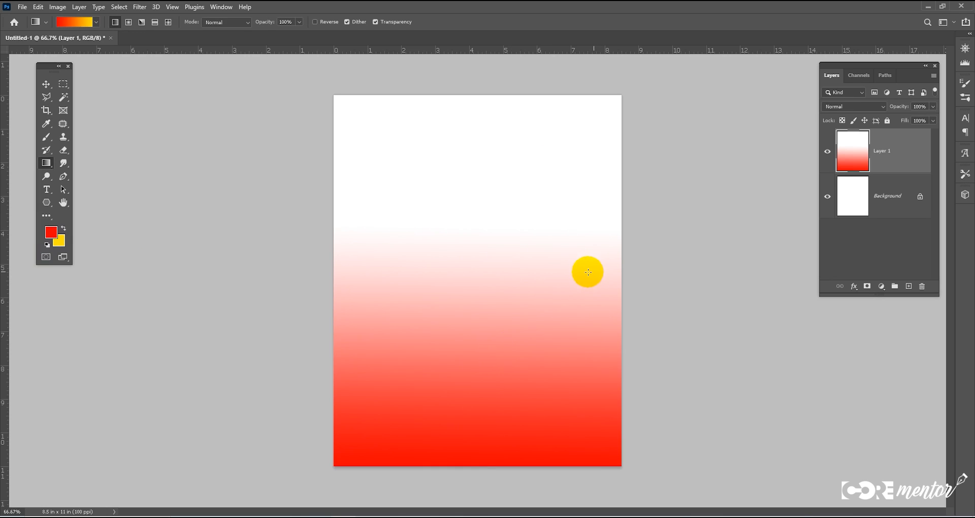
left_click_drag(502, 274, 421, 275)
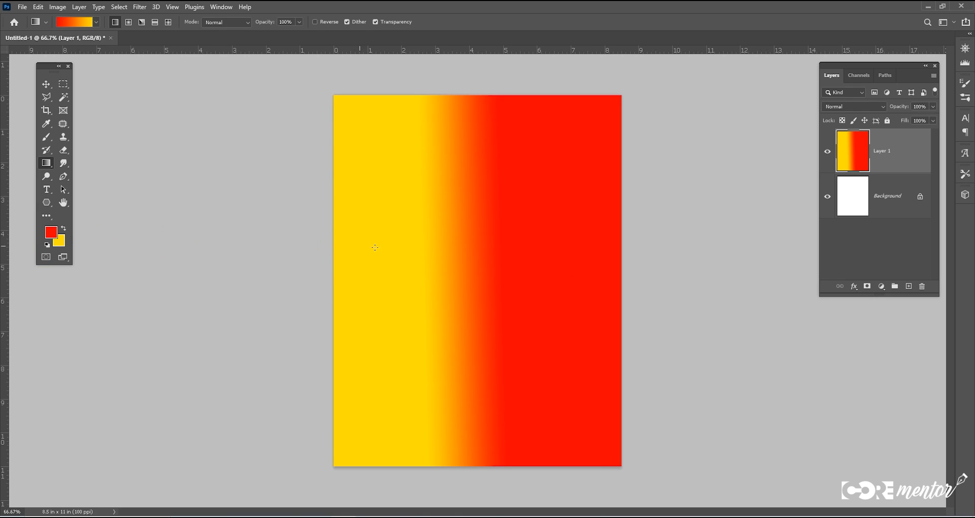
left_click_drag(509, 277, 464, 277)
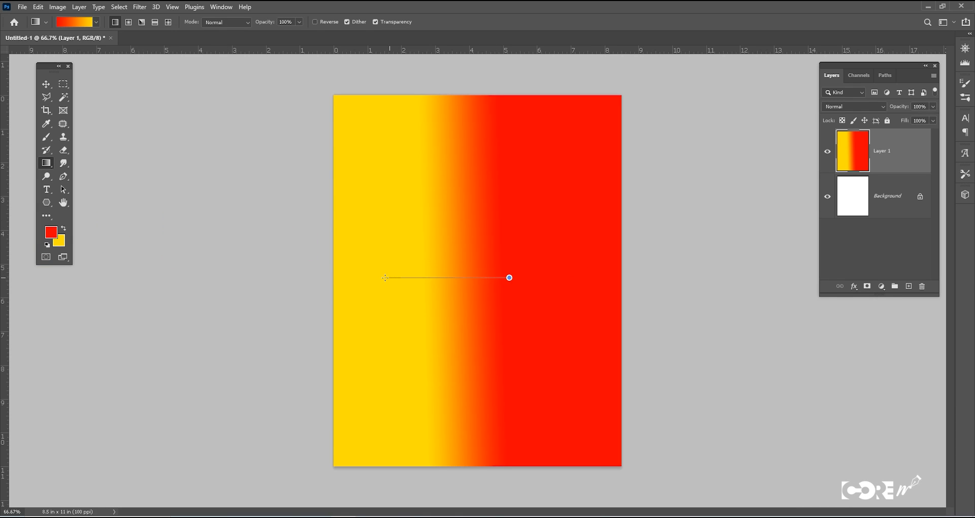
left_click_drag(385, 278, 386, 278)
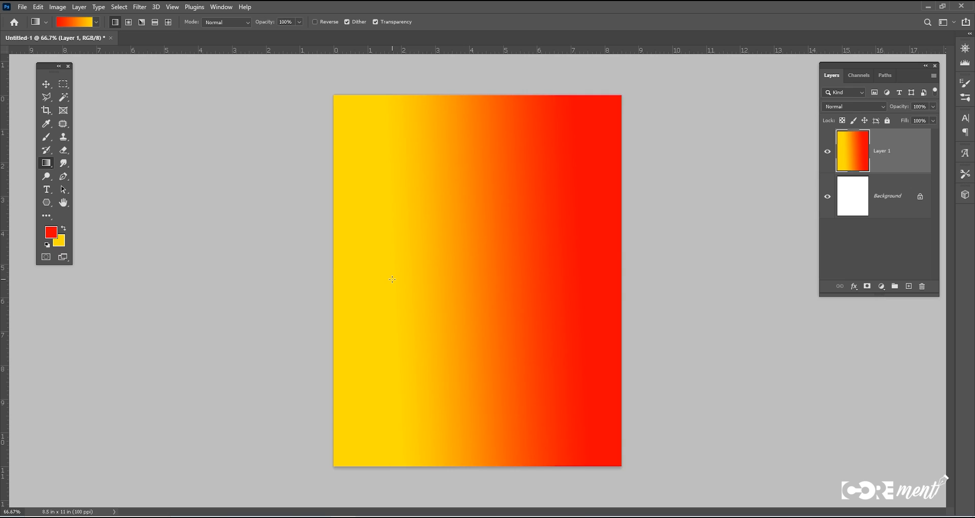
Step: Reset the colours to default black and white and fill Layer 1 with white
key("d")
left_click_drag(389, 276, 417, 228)
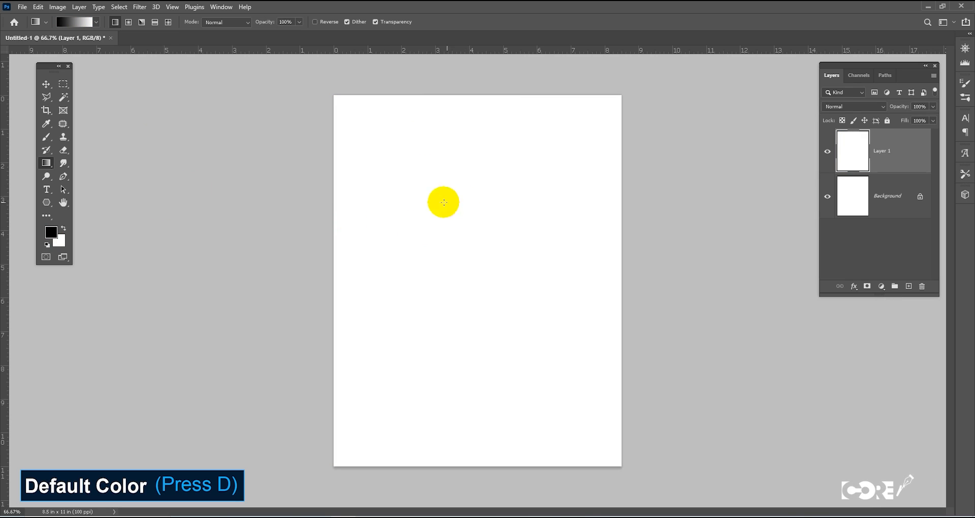
Step: Select a rectangle in the page's centre, fill it with a left-to-right black-to-white gradient, and undo the fill
left_click(63, 85)
left_click_drag(397, 198, 557, 382)
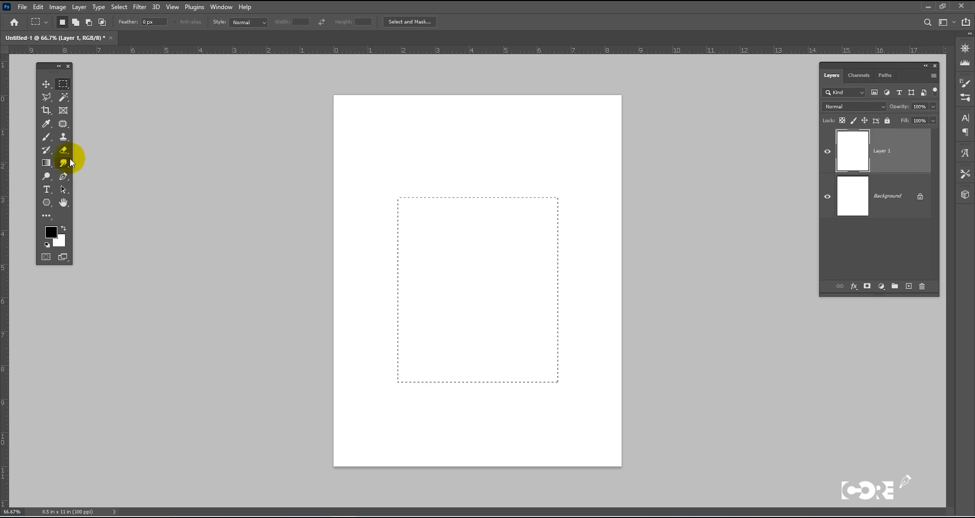
left_click(46, 163)
left_click_drag(390, 284, 559, 277)
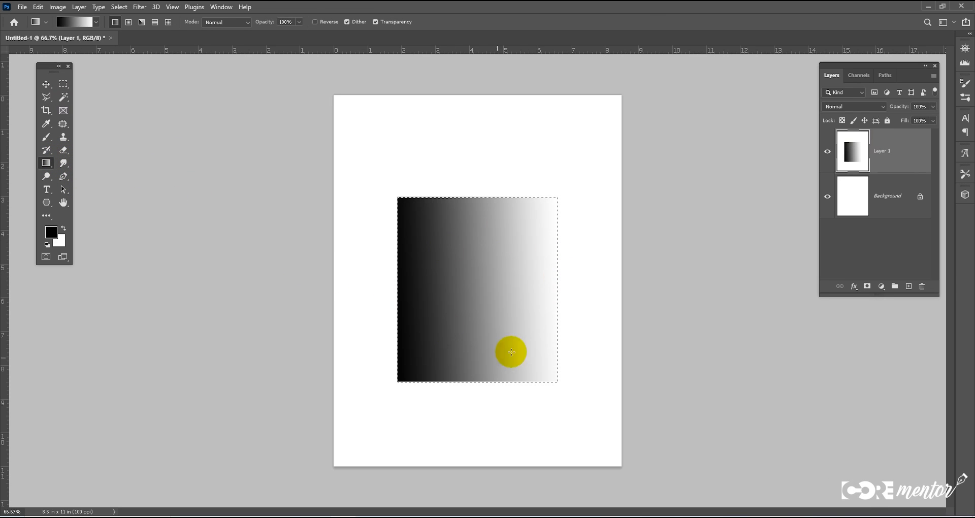
key("ctrl+d")
key("ctrl+z")
key("ctrl+z")
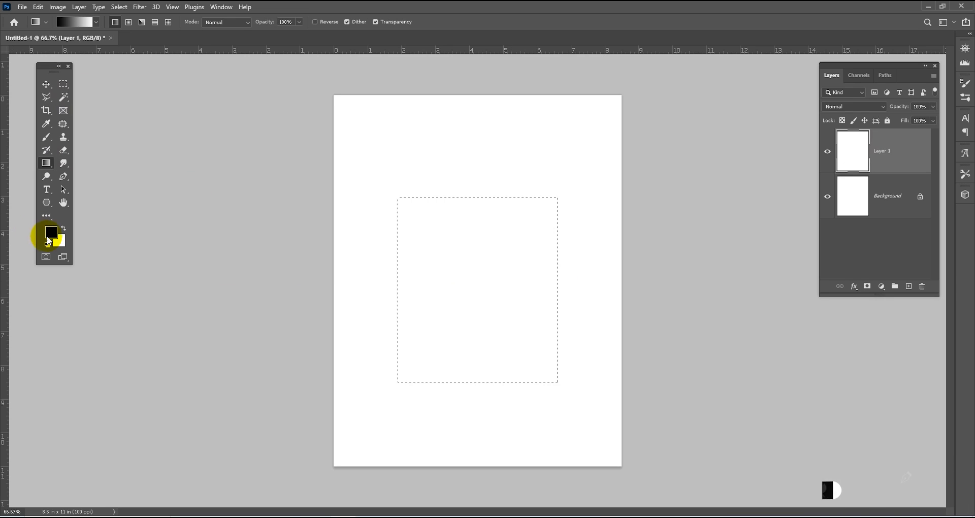
Step: Set the foreground colour to bright red and the background colour to bright blue
left_click(51, 232)
left_click_drag(465, 148, 471, 140)
key("Return")
left_click(59, 240)
left_click(480, 188)
left_click(458, 148)
left_click(571, 144)
Step: Try diagonal, horizontal and vertical red-to-blue gradients inside the central selection, and undo the fills and the selection
key("g")
left_click_drag(559, 193, 371, 409)
left_click_drag(359, 296, 584, 294)
left_click_drag(489, 170, 481, 391)
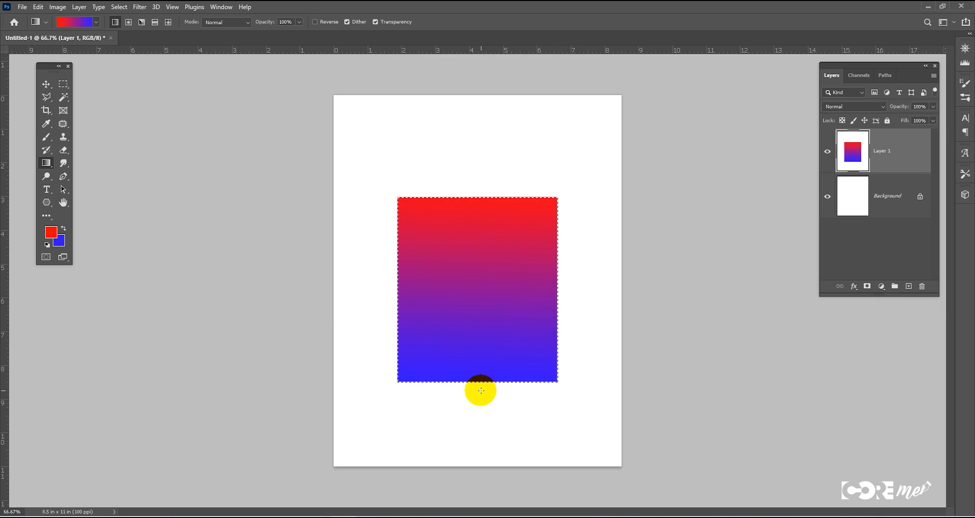
key("ctrl+z")
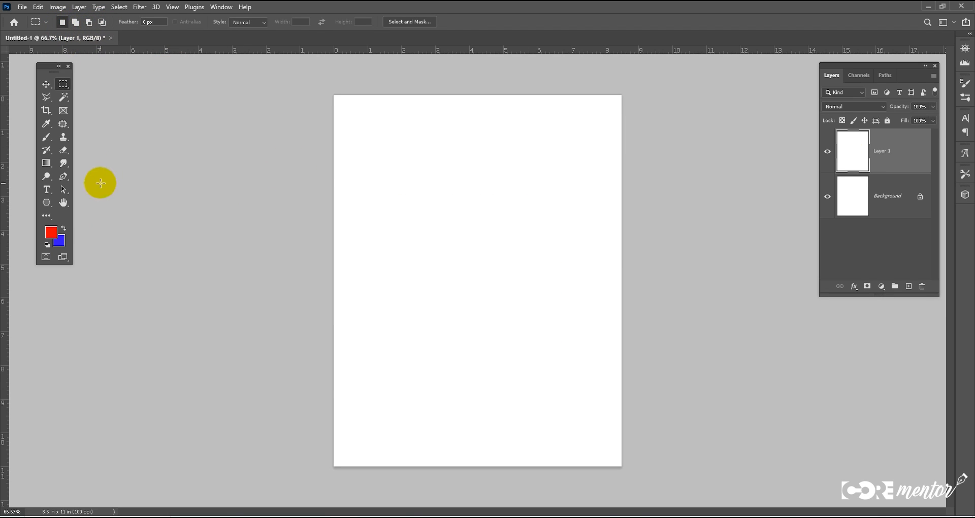
Step: Select a rectangle in the page's upper-left area and fill it with a left-to-right red-to-blue linear gradient
left_click(46, 163)
left_click(63, 84)
left_click_drag(346, 123, 459, 246)
left_click(46, 163)
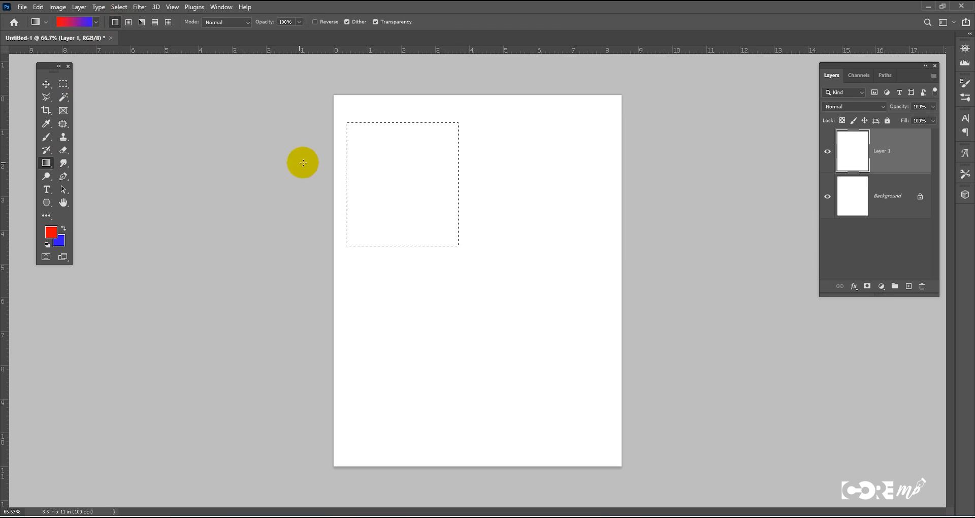
left_click_drag(346, 178, 455, 176)
Step: Select a similar rectangle to the right of the linear gradient square and fill it with a red-to-blue radial gradient from its centre
left_click(63, 83)
left_click_drag(469, 121, 575, 242)
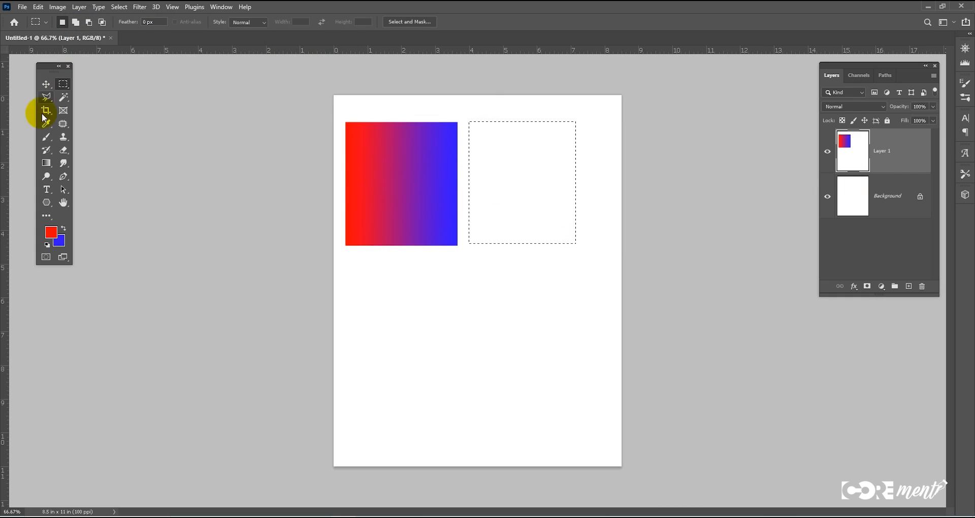
left_click(47, 163)
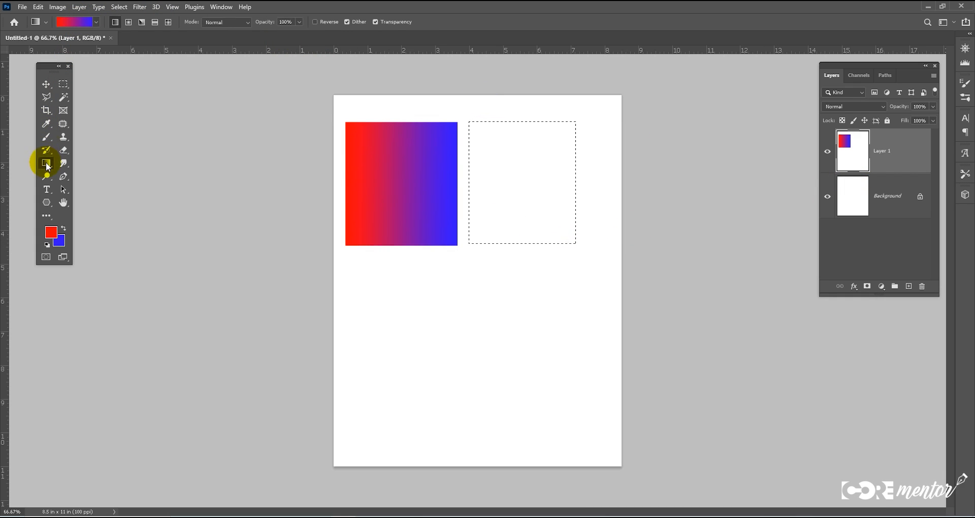
left_click(128, 22)
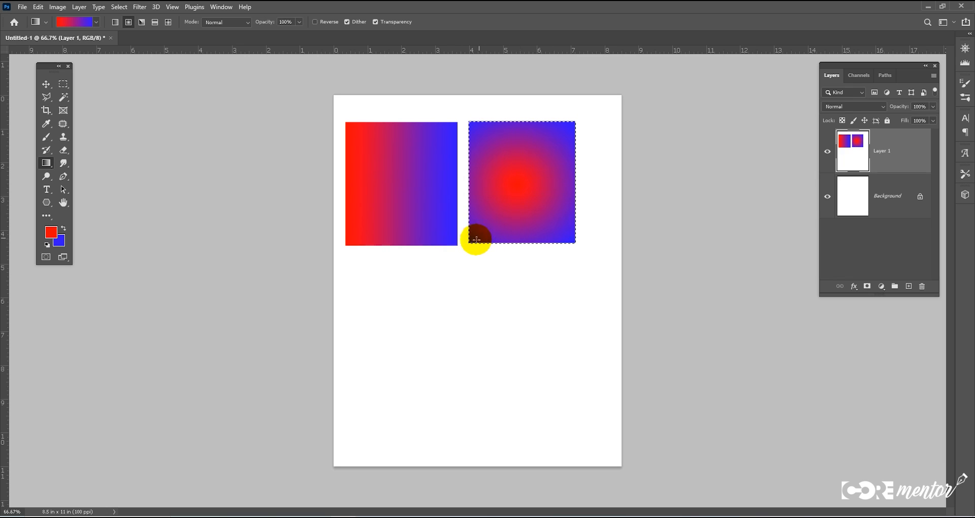
Step: Redraw the radial gradient from several start points in the selection, ending with one from the centre to the lower-left corner
key("ctrl+z")
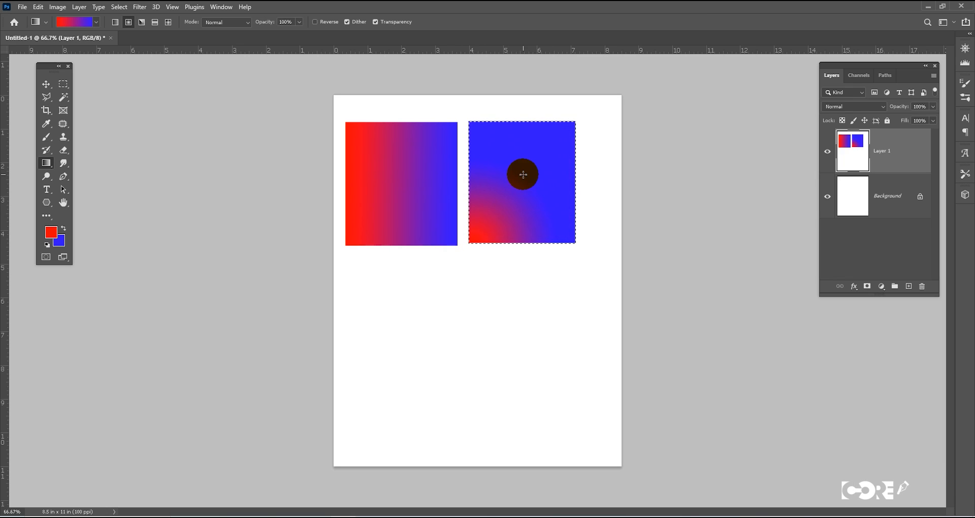
left_click_drag(541, 202, 586, 283)
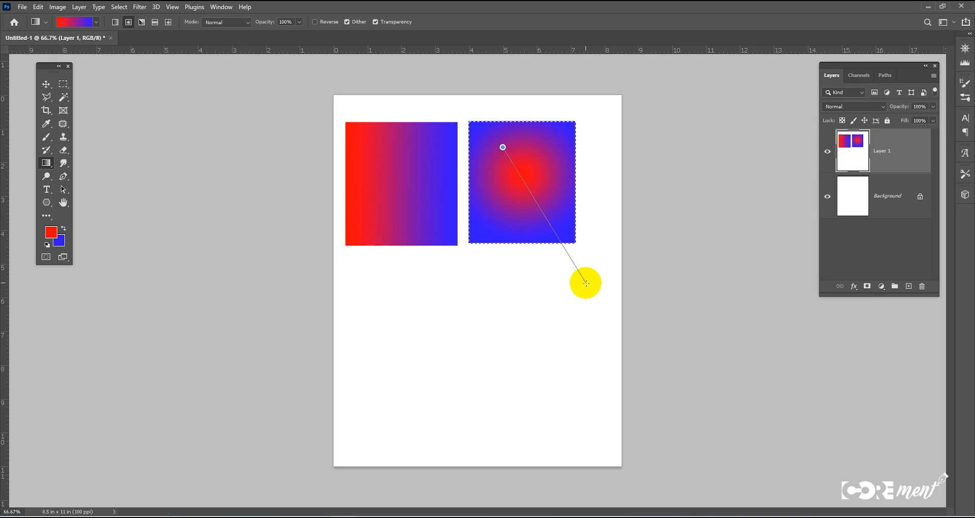
left_click_drag(562, 224, 437, 294)
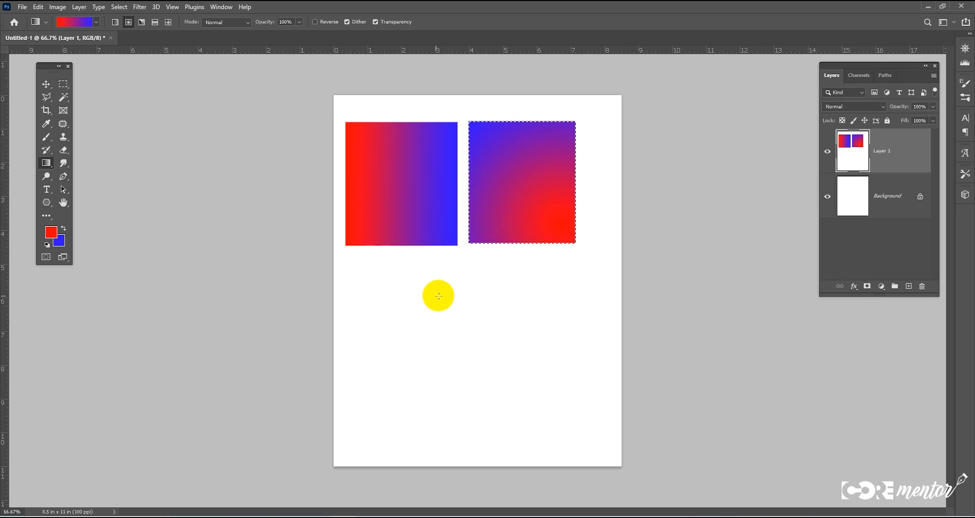
left_click_drag(495, 225, 456, 284)
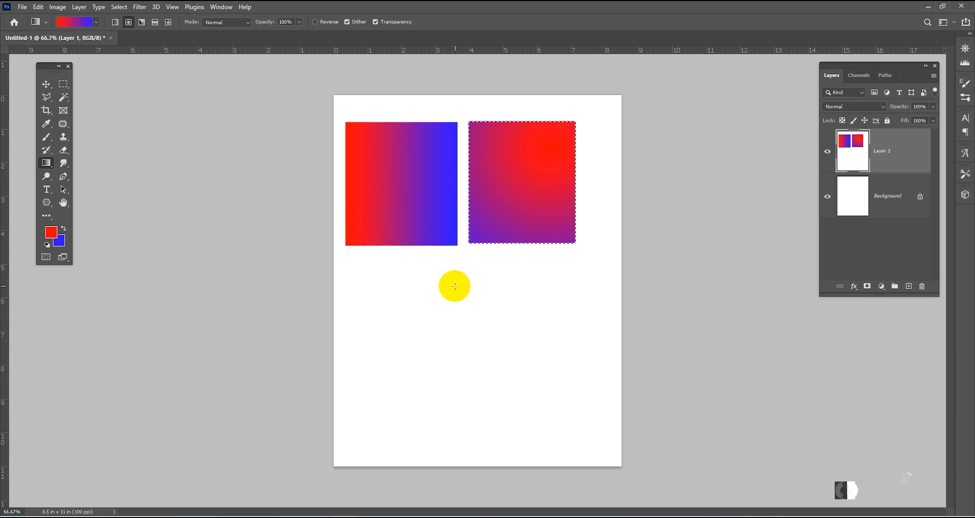
left_click(527, 178)
left_click_drag(518, 180, 472, 245)
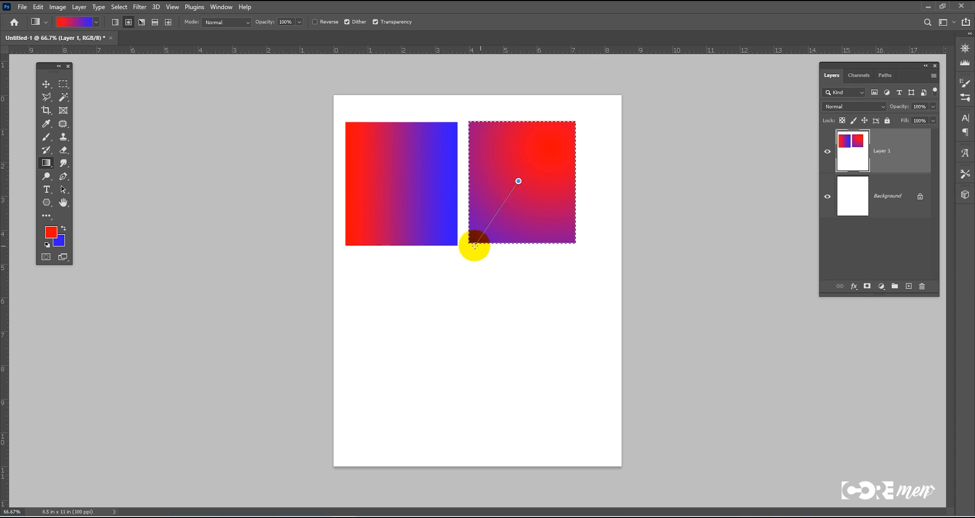
Step: Select a rectangle below the linear gradient square, swap the colours, and fill it with a blue-to-red angle gradient starting at its centre
left_click(63, 84)
left_click_drag(345, 256, 459, 360)
left_click(45, 163)
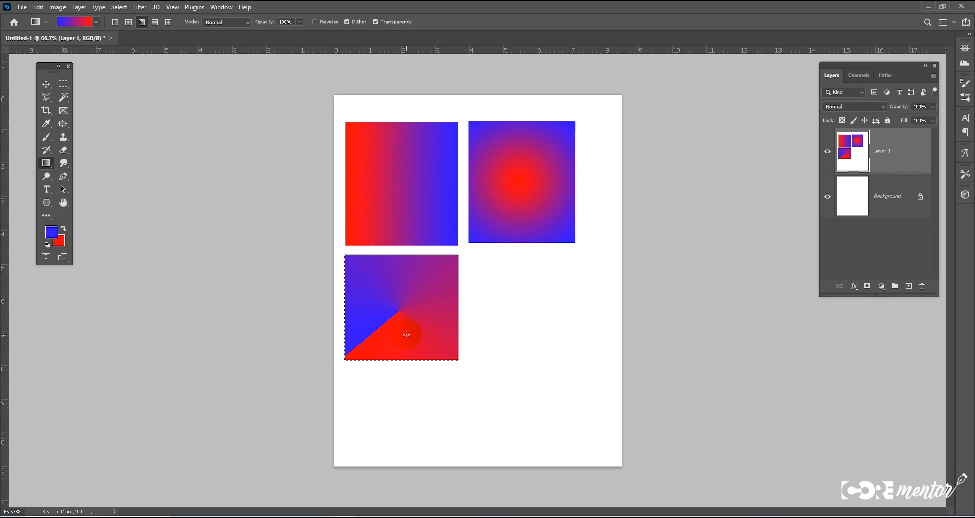
Step: Select a rectangle to the right of the angle gradient square and fill it with a horizontal blue-to-red reflected gradient from its centre
key("m")
left_click_drag(475, 258, 581, 361)
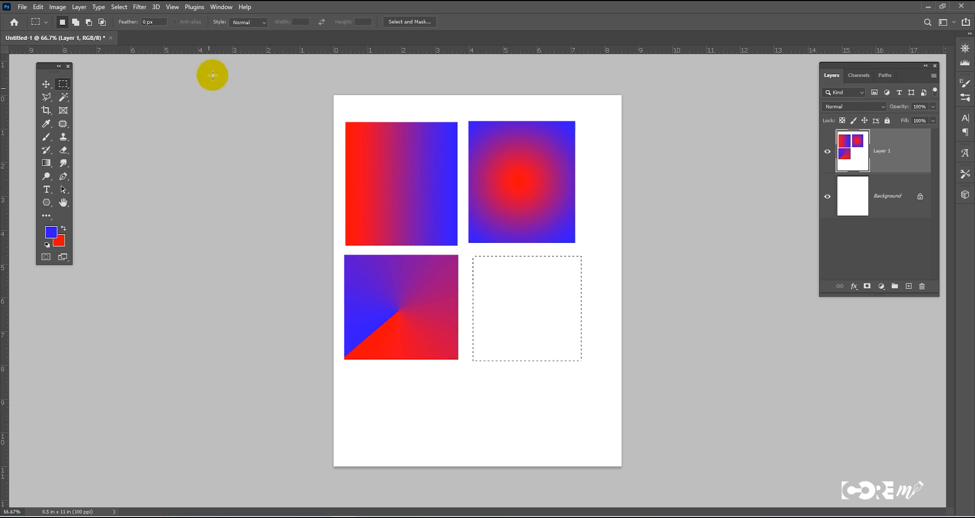
left_click(48, 163)
left_click(154, 23)
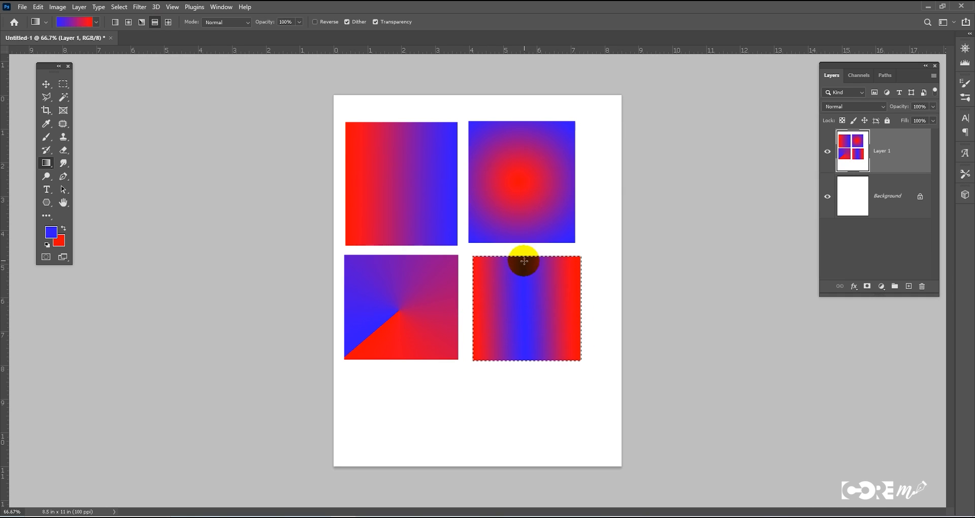
Step: Try a vertical guide and a vertically drawn reflected gradient in the reflected gradient square, and undo both changes
left_click_drag(6, 303, 526, 337)
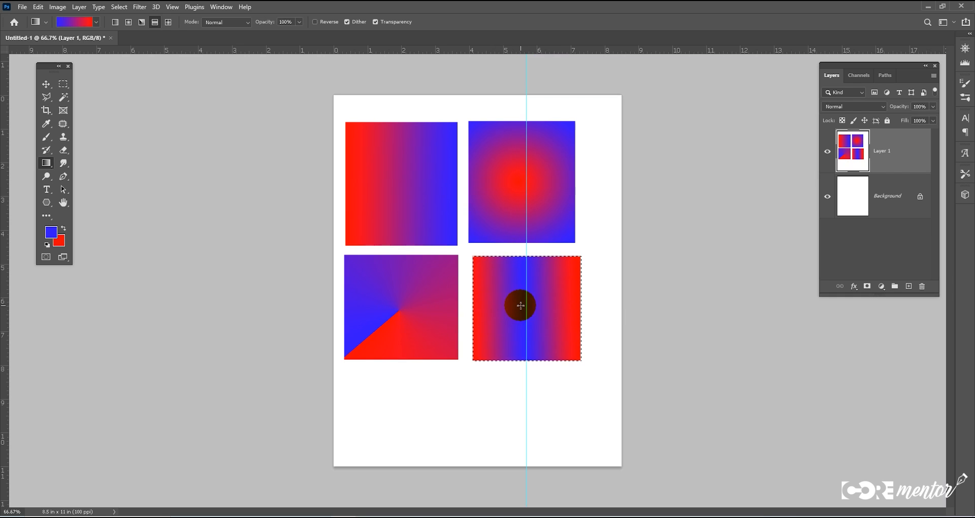
left_click_drag(520, 306, 519, 360)
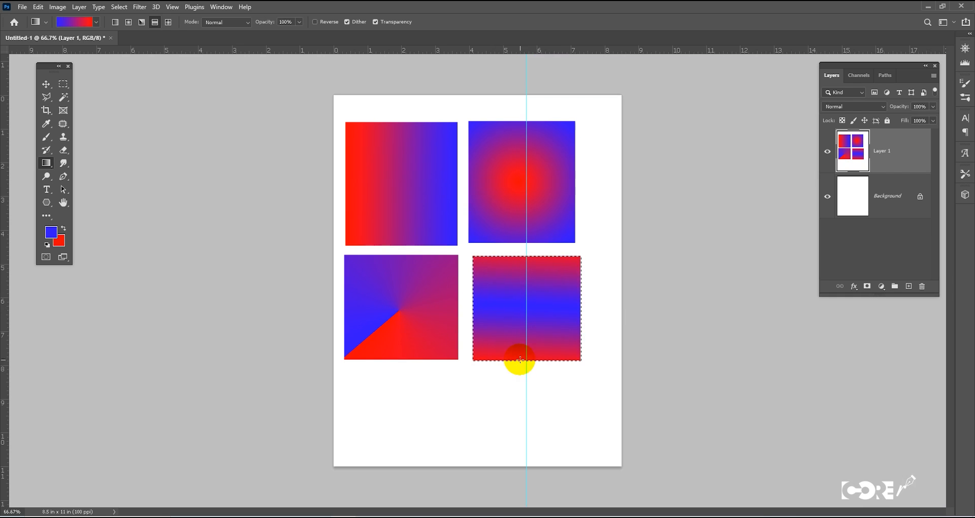
key("ctrl+z")
key("ctrl+z")
Step: Select a rectangle below the angle gradient square and fill it with a blue-to-red diamond gradient, redrawing it from several start points
left_click(62, 85)
left_click_drag(352, 372, 453, 462)
left_click(43, 161)
left_click(168, 22)
left_click_drag(409, 402, 360, 451)
left_click_drag(404, 428, 366, 467)
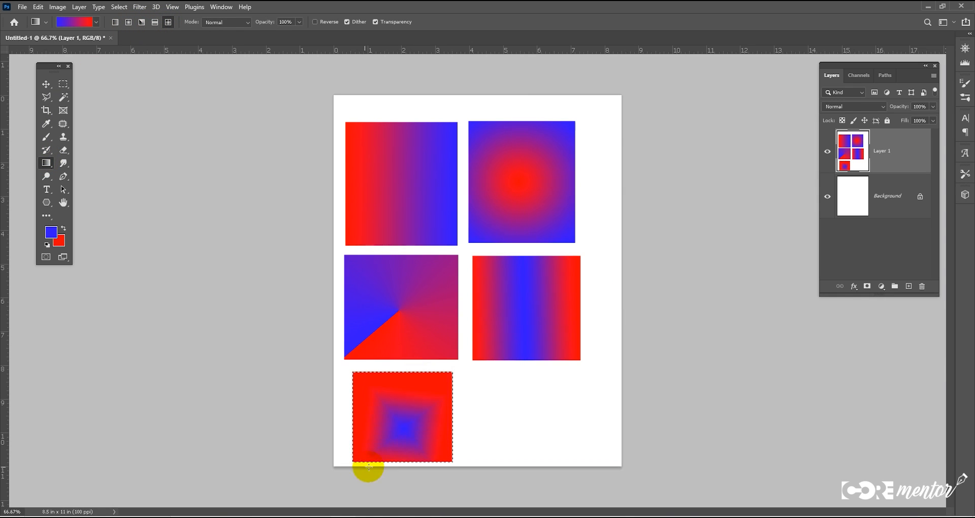
left_click_drag(410, 411, 365, 457)
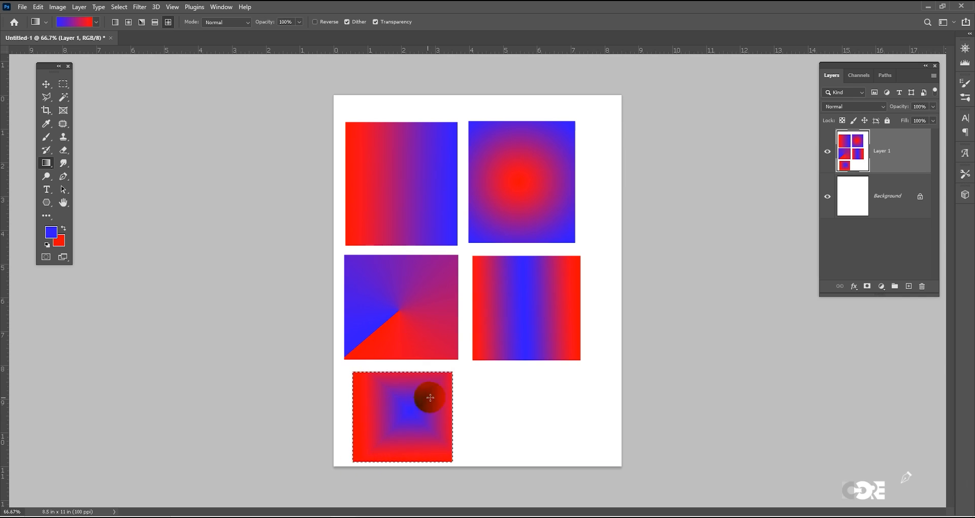
left_click_drag(408, 407, 448, 405)
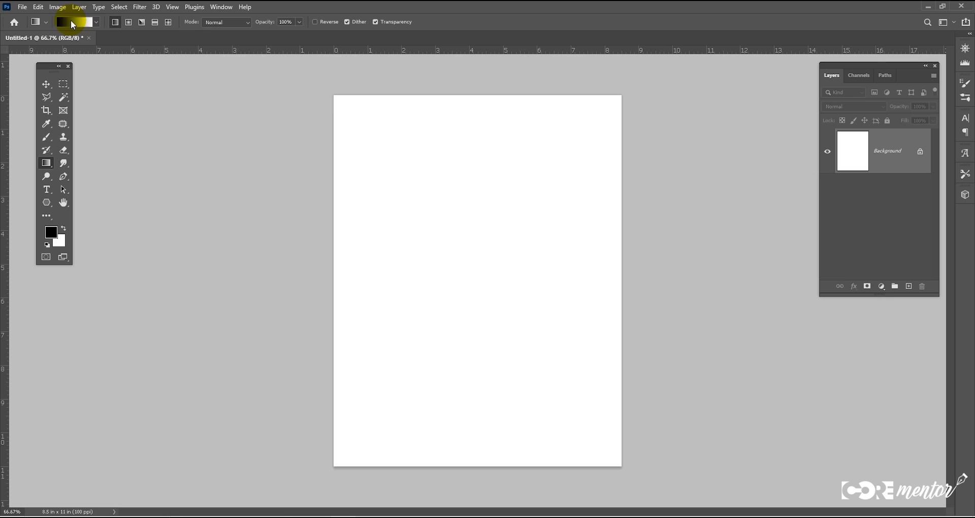
Step: Examine the Basics, Blues, Purples, Pinks and Reds gradient presets in the Gradient Editor of the blank document
left_click(72, 24)
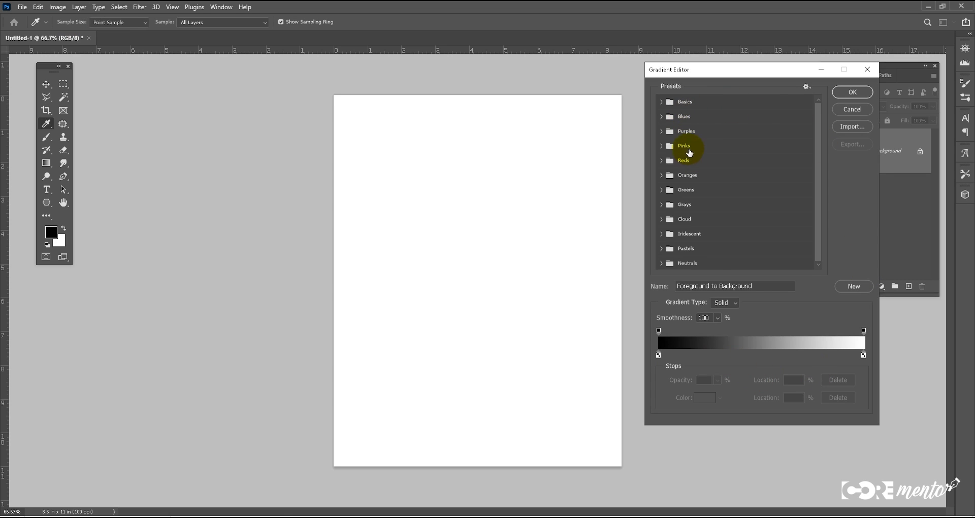
left_click(662, 103)
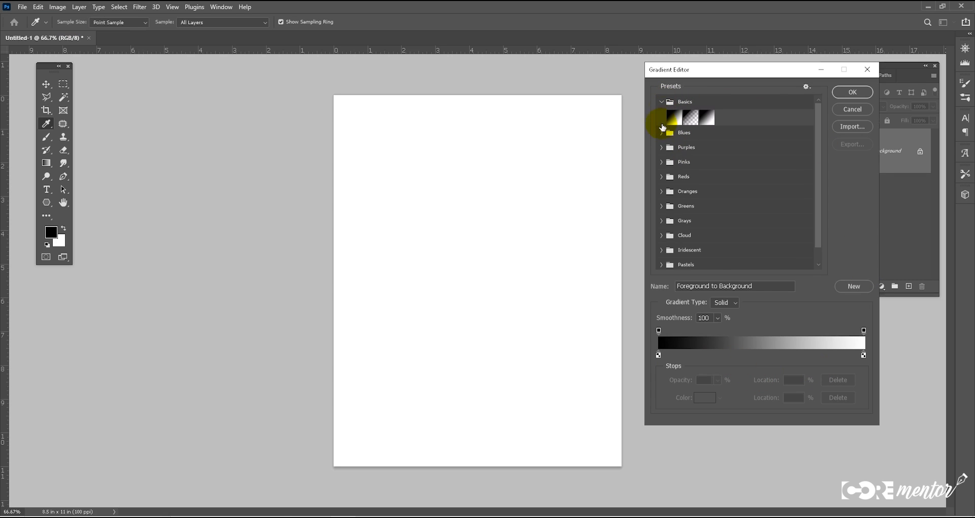
left_click(662, 133)
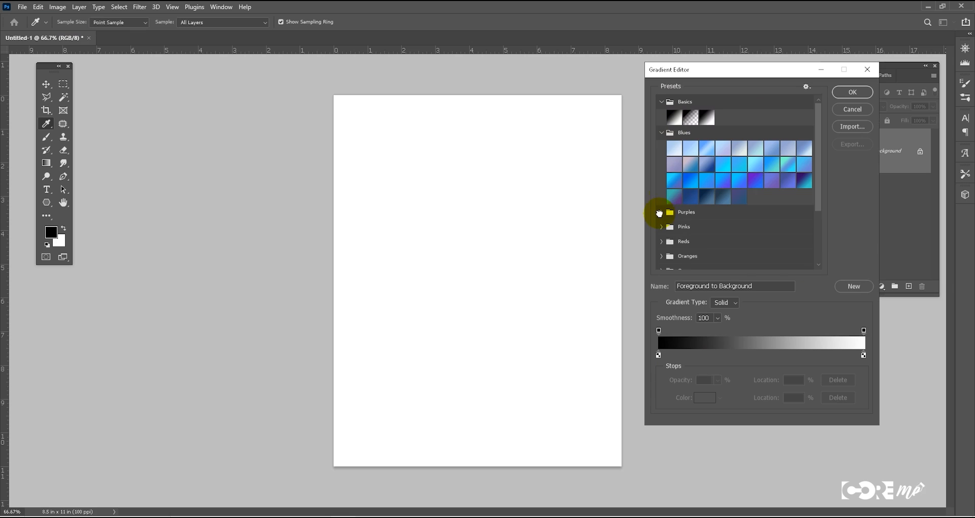
left_click(661, 211)
scroll(673, 229, "down", 3)
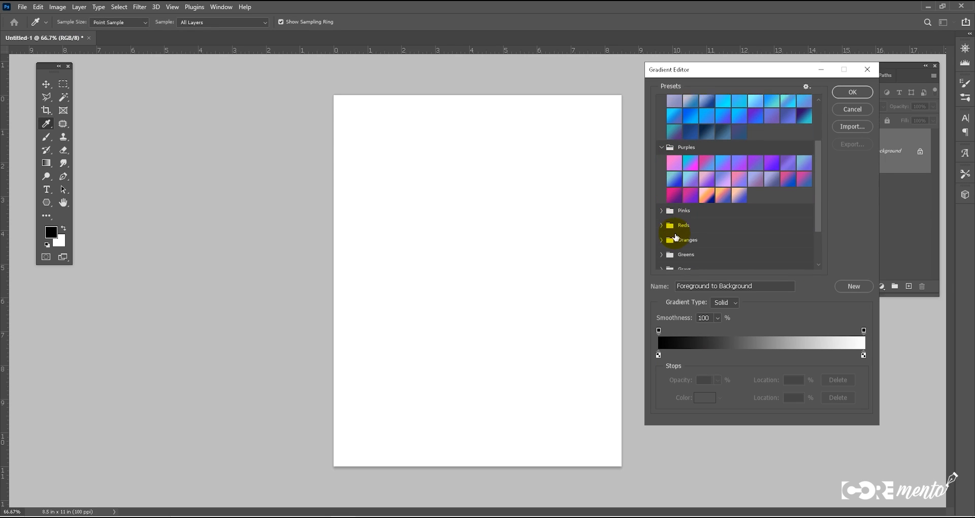
left_click(662, 203)
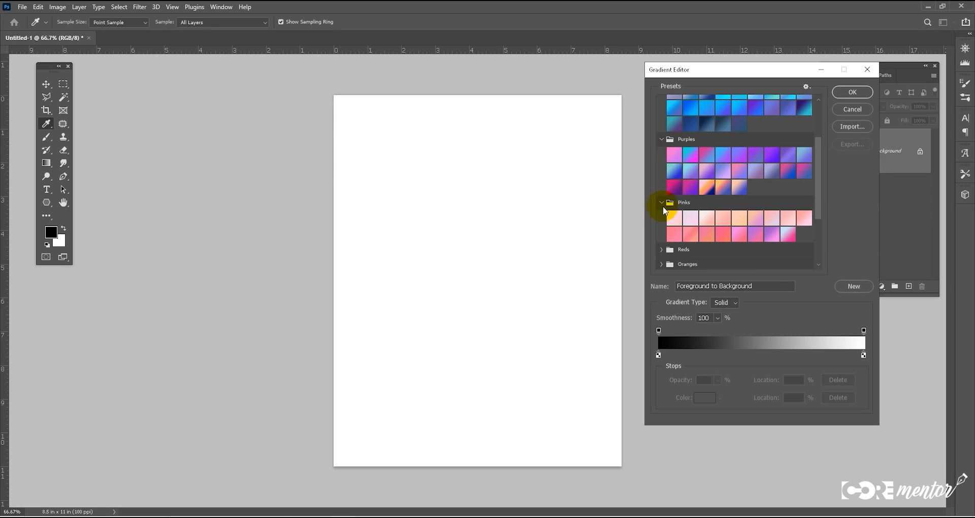
scroll(662, 211, "down", 2)
left_click(661, 219)
scroll(661, 220, "down", 2)
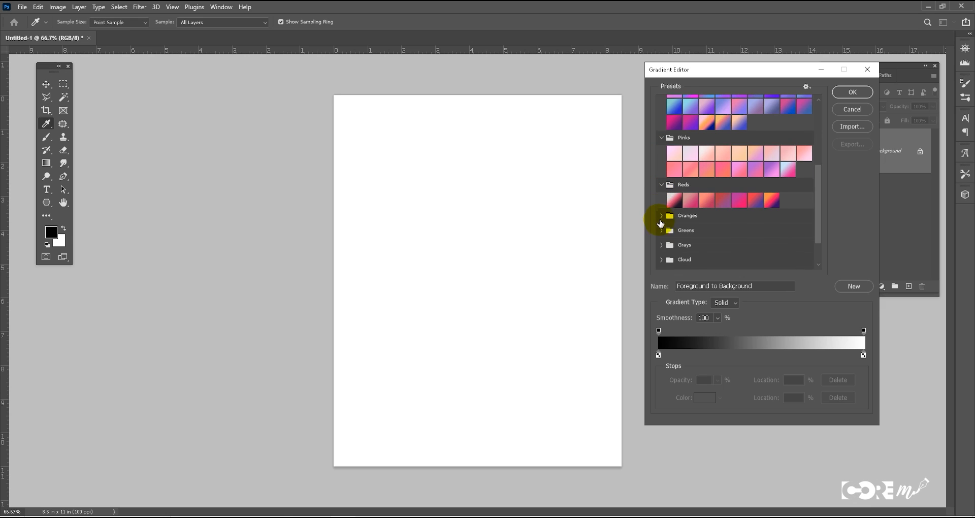
Step: Choose the Orange_06 gradient from the Oranges presets and accept it
left_click(662, 217)
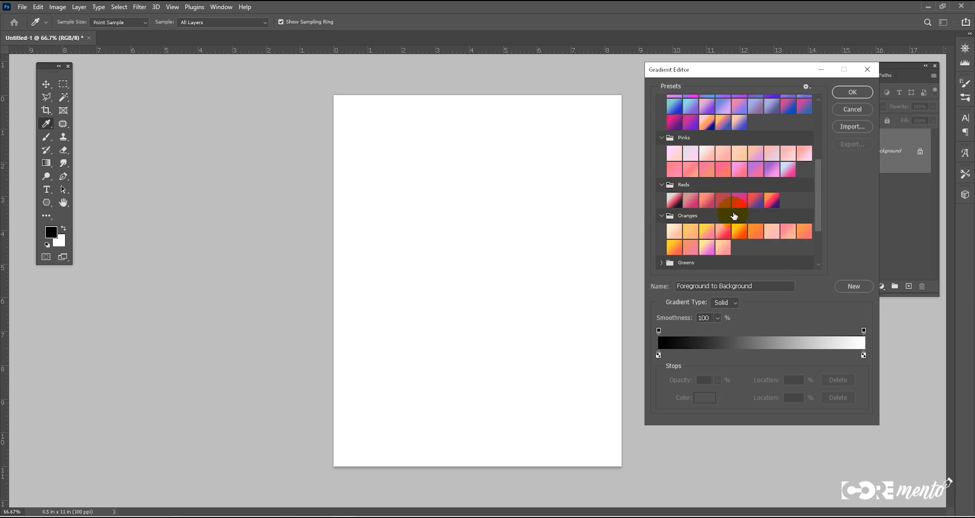
left_click(689, 233)
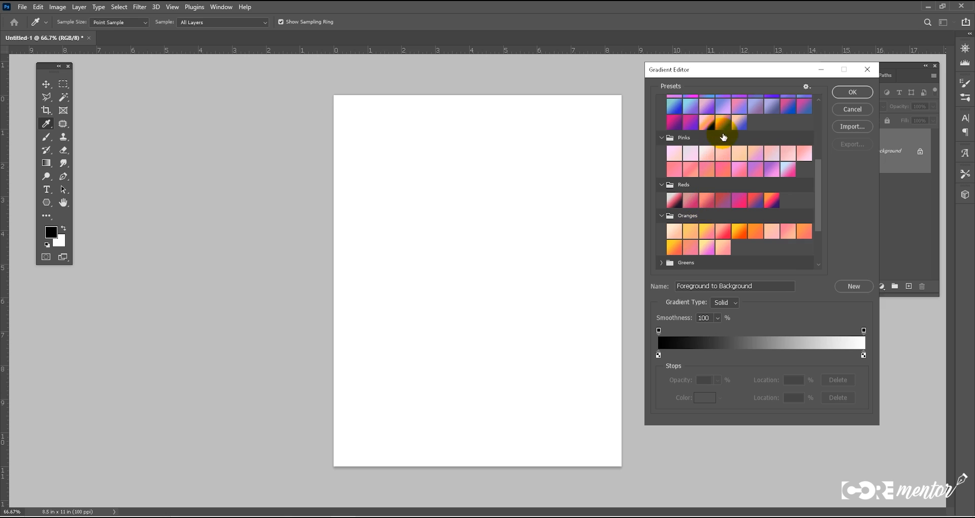
left_click(756, 229)
left_click(849, 92)
Step: Select a rectangle about 4.5 by 4.7 inches on the page and fill it with the linear Orange_06 gradient from left to right
left_click(63, 85)
left_click_drag(404, 166, 557, 324)
left_click(47, 164)
left_click_drag(386, 213, 570, 261)
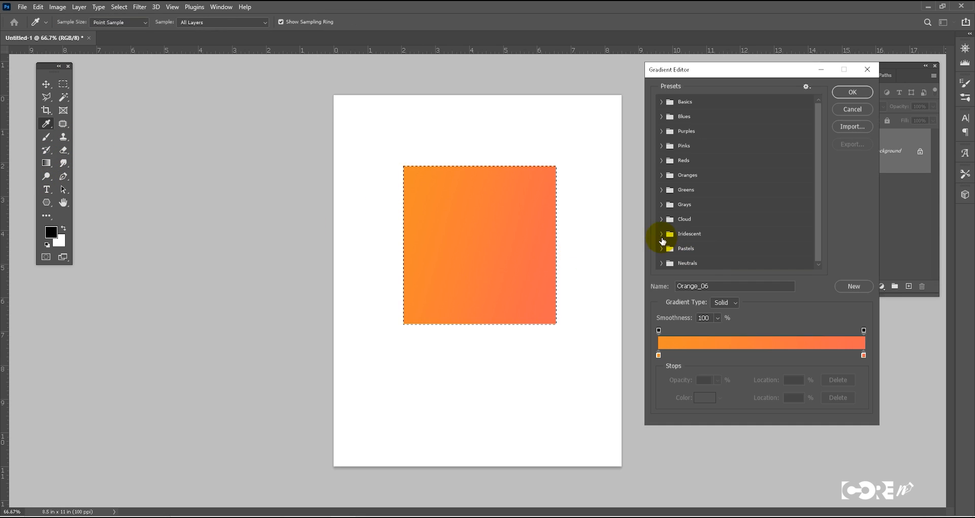
Step: Choose the Iridescent_14 preset and refill the selected square with it, ending with a diagonal gradient from upper left to lower right
left_click(662, 233)
left_click(741, 262)
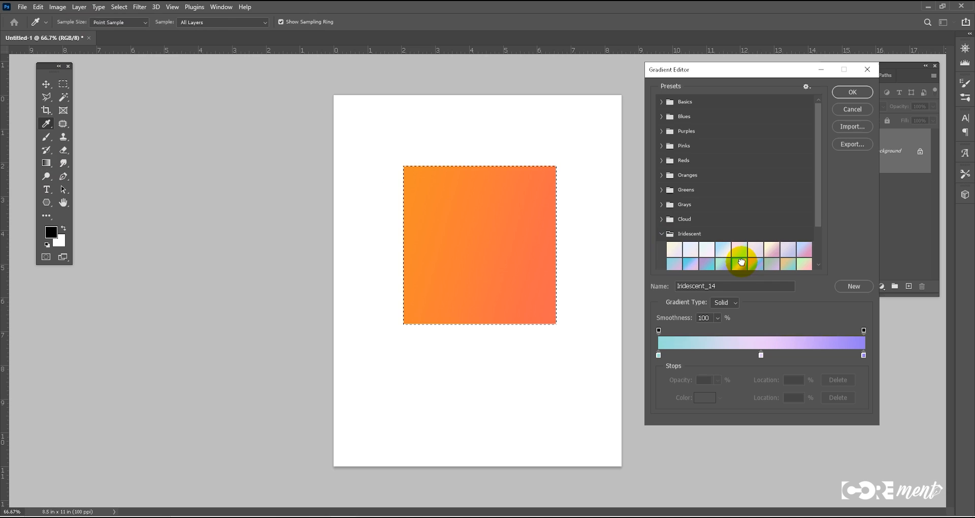
left_click(852, 93)
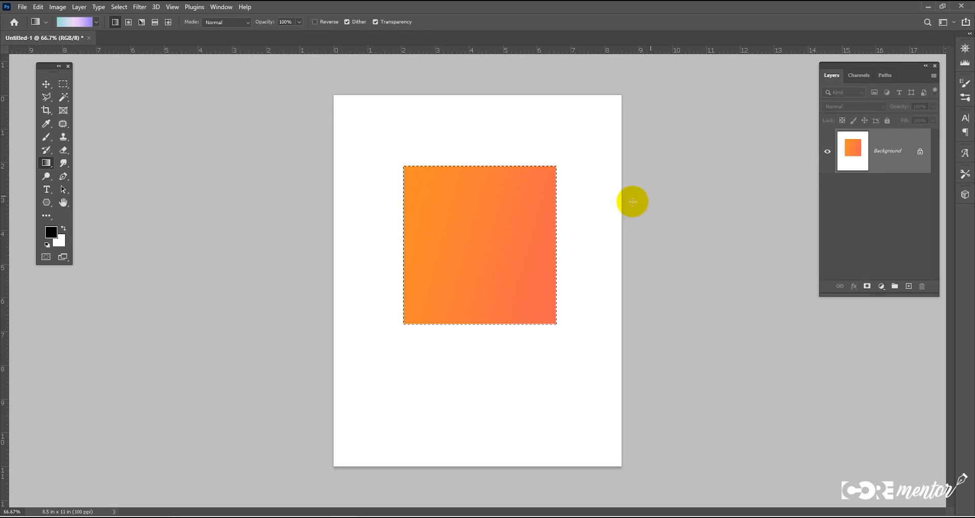
left_click_drag(434, 267, 572, 259)
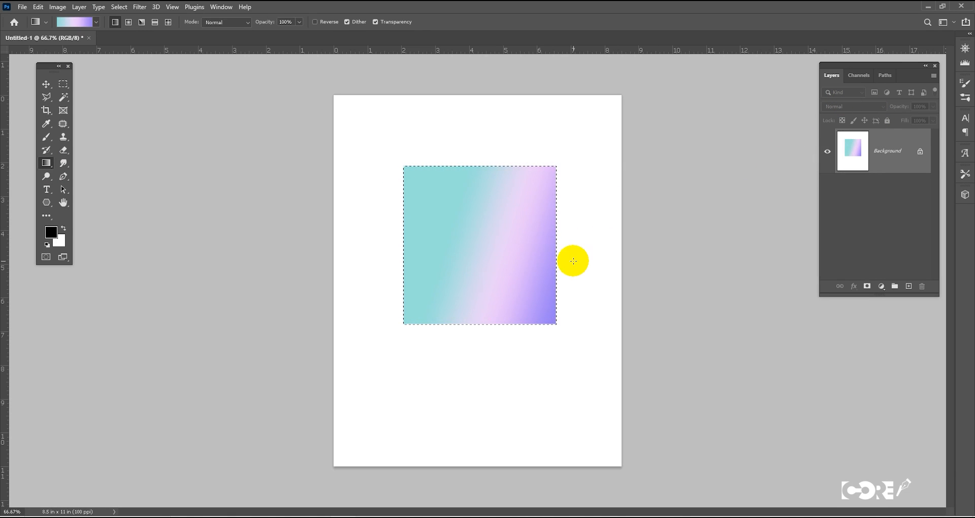
left_click_drag(457, 179, 528, 284)
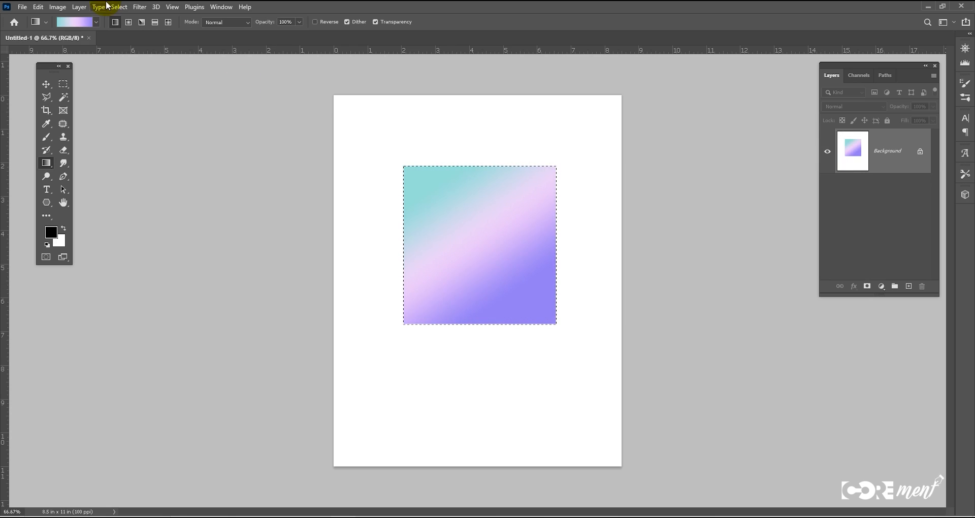
Step: Place purple colour stops on both sides of the pink one, including one at 32%, and refill the square, finishing with a right-to-left gradient
left_click(80, 22)
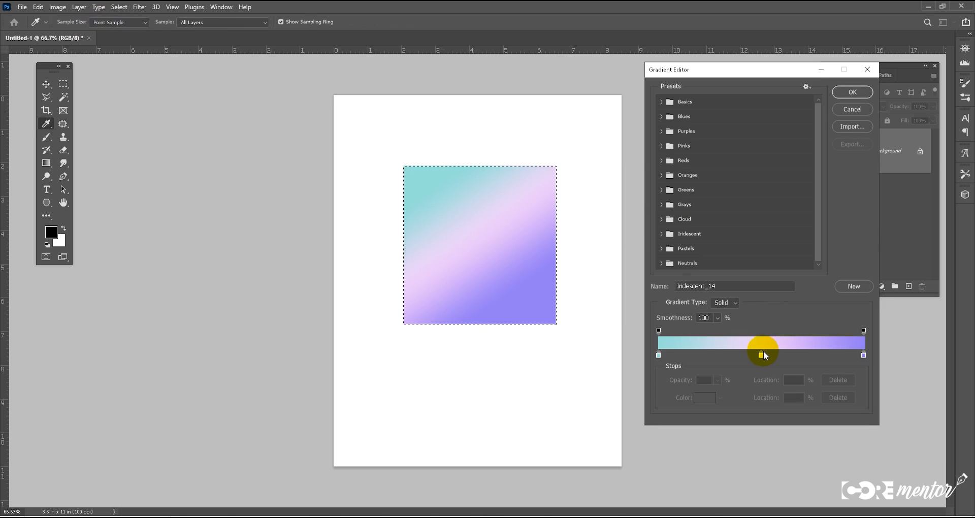
left_click_drag(760, 354, 786, 358)
left_click_drag(864, 356, 757, 354)
left_click_drag(820, 355, 725, 355)
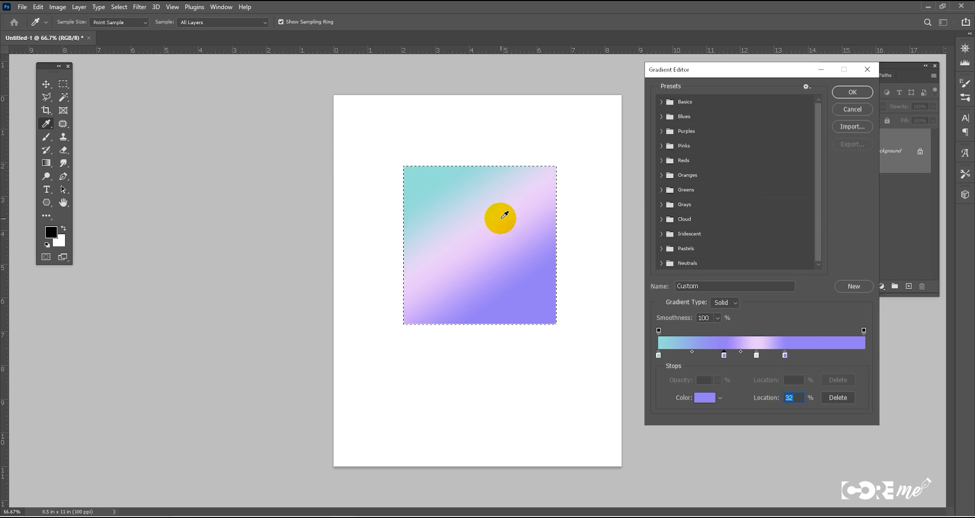
left_click(853, 92)
left_click_drag(415, 165, 526, 317)
left_click_drag(570, 298, 430, 275)
Step: Move the end purple stop to 100% and duplicate pink and purple stops along the gradient, including a pink one at 58%
left_click(75, 22)
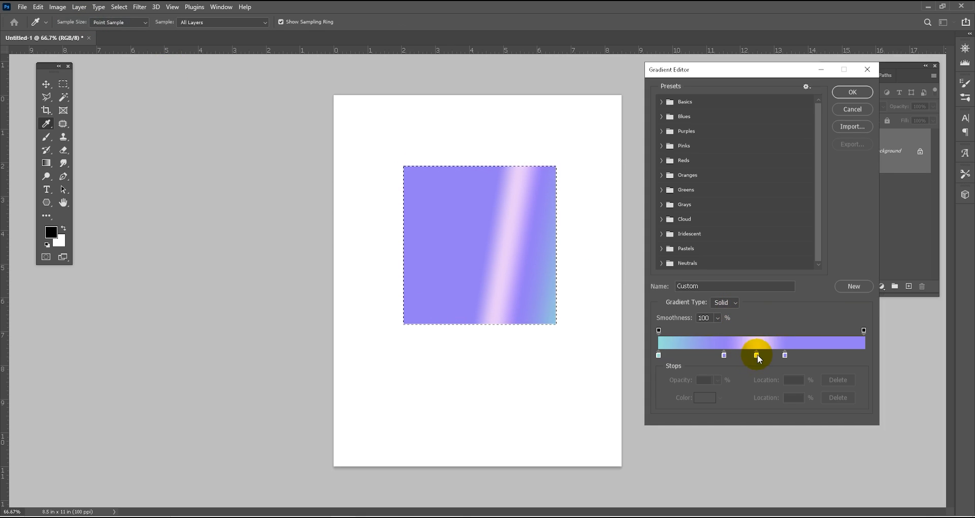
left_click(785, 355)
left_click_drag(789, 357, 880, 361)
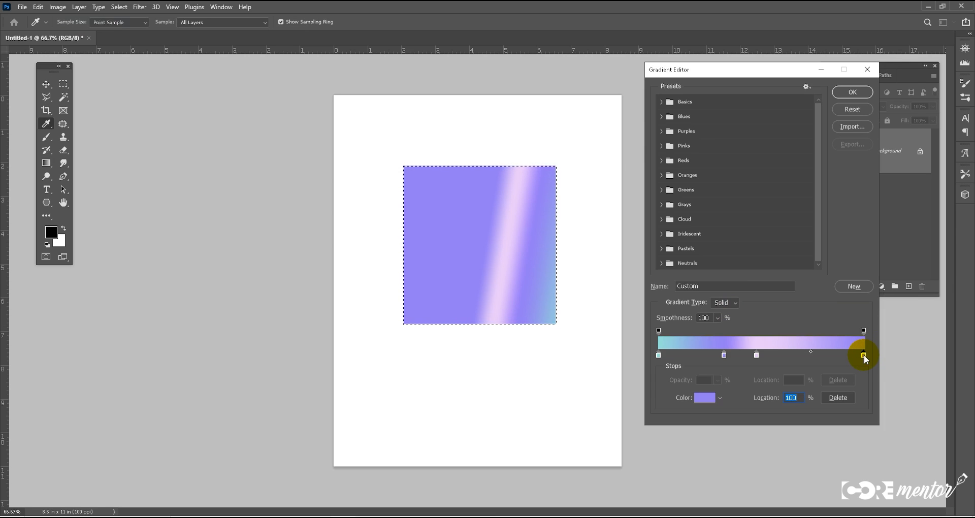
left_click_drag(864, 355, 778, 359, "alt")
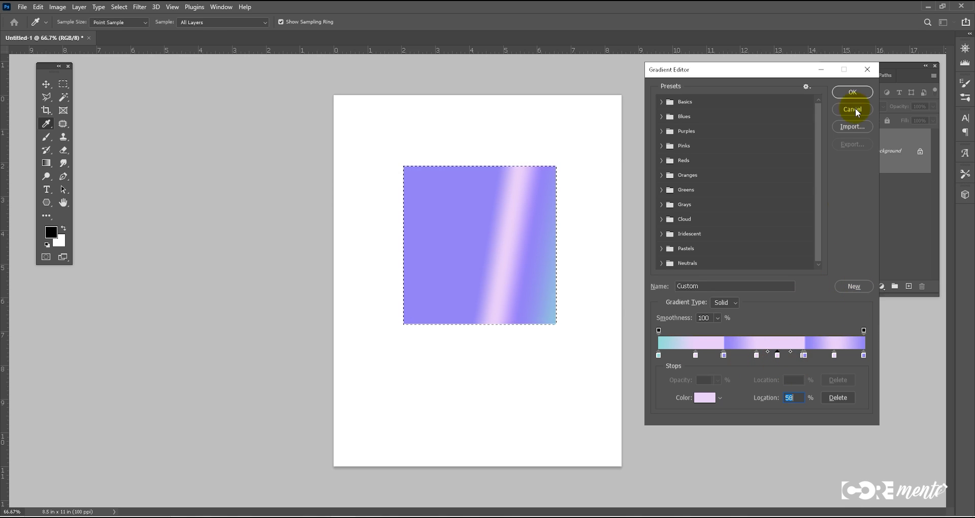
left_click(853, 92)
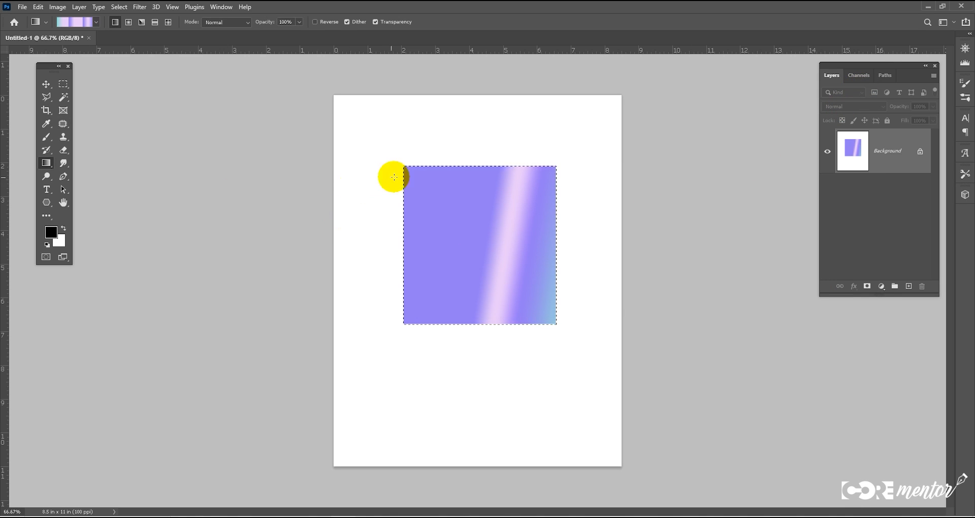
Step: Refill the selected square with the multi-stop gradient, drawn almost horizontally from right to left
left_click_drag(562, 355, 560, 355)
left_click_drag(544, 243, 391, 245)
left_click_drag(601, 252, 406, 264)
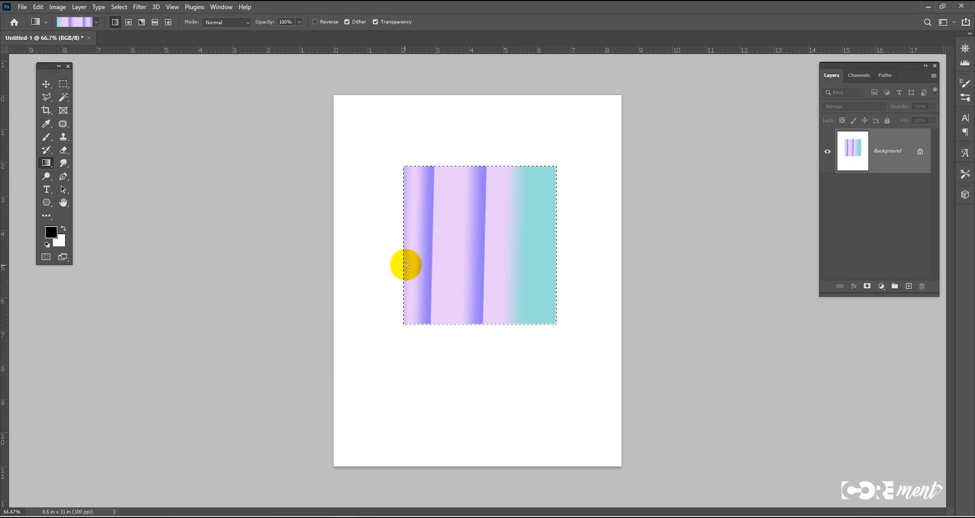
Step: Browse the Pastels and Neutrals gradient presets and choose Red_07 from the Reds group
left_click(76, 22)
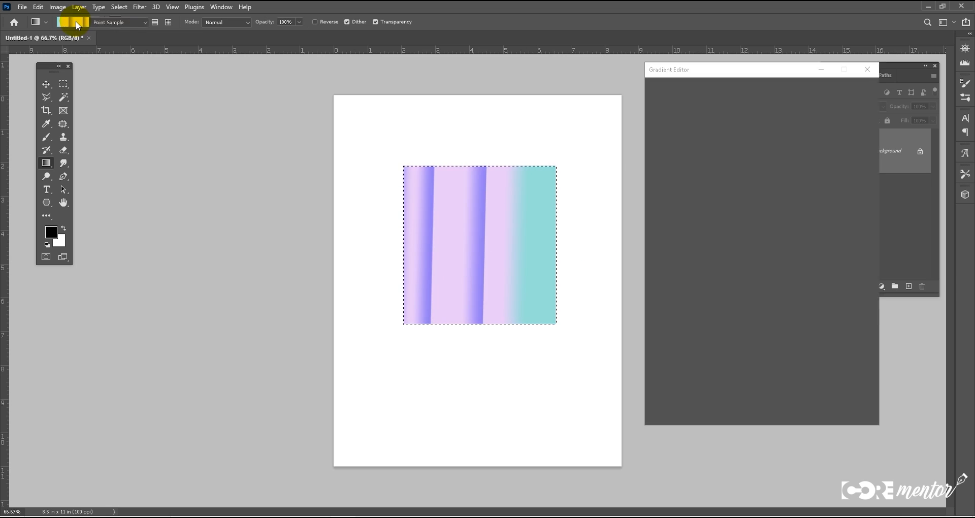
scroll(679, 238, "down", 1)
left_click(665, 248)
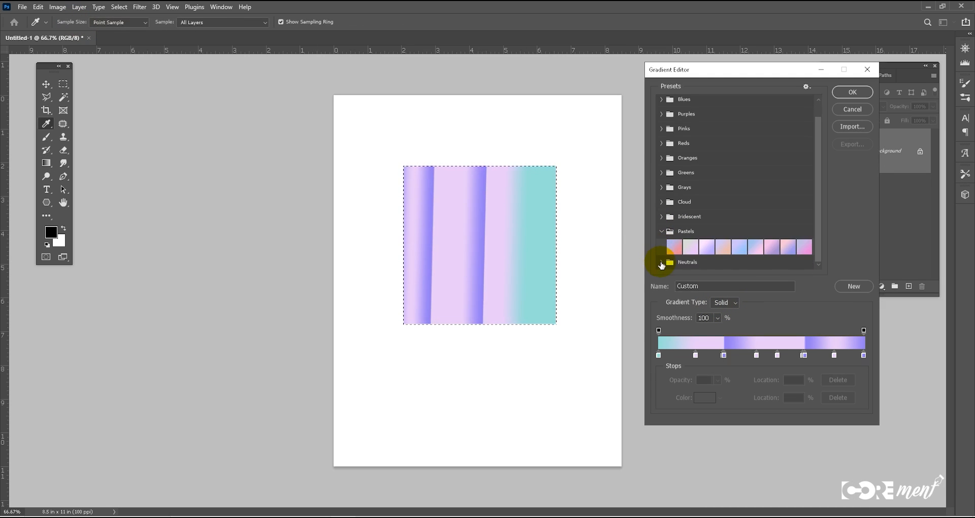
left_click(665, 265)
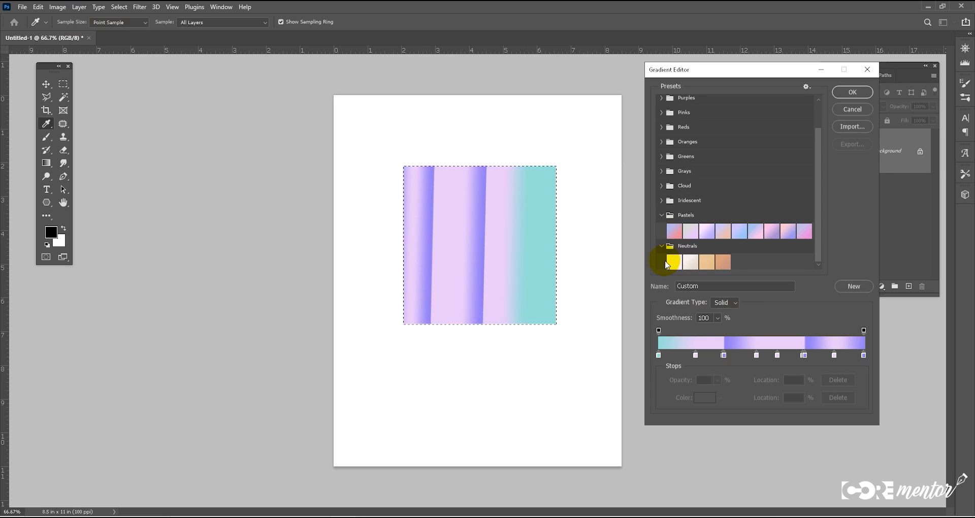
left_click(664, 246)
left_click(666, 167)
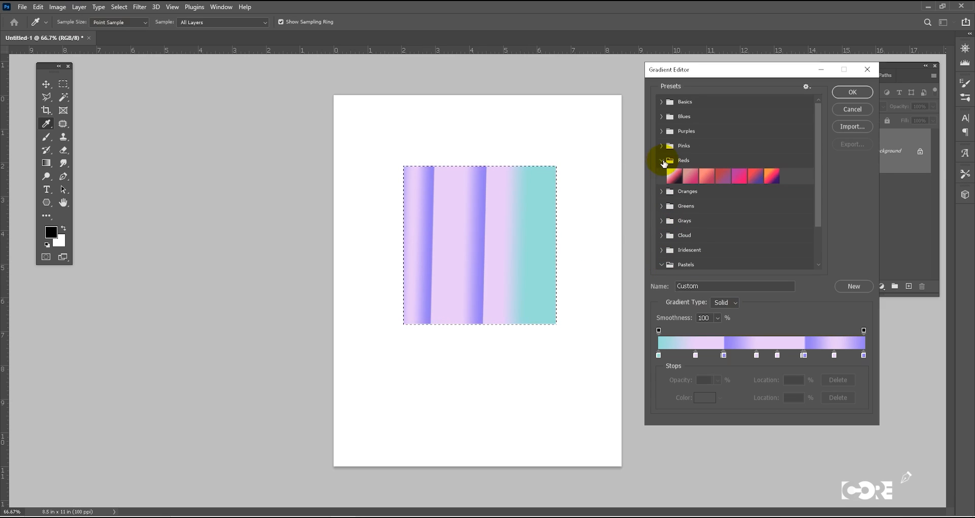
left_click(773, 178)
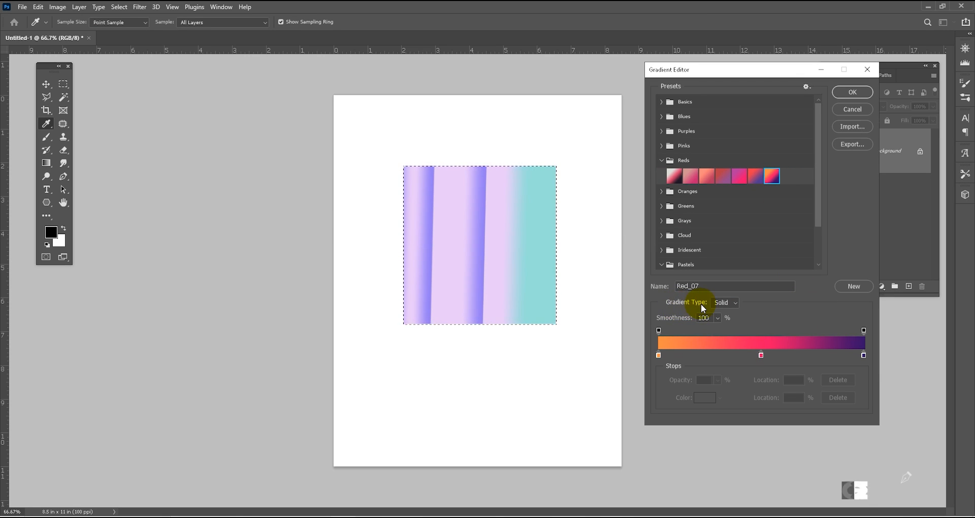
Step: Set the gradient type to Noise, switching back to Solid once to compare the two
left_click(735, 303)
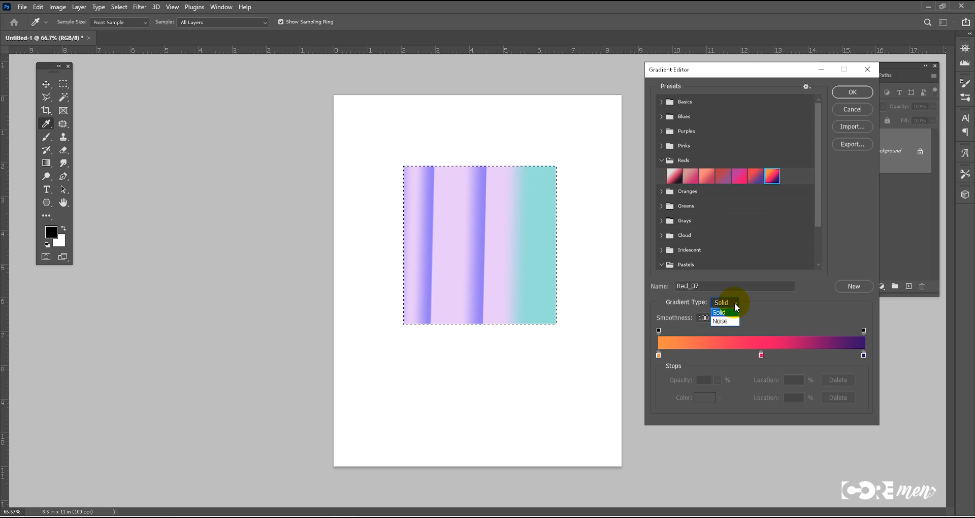
left_click(723, 322)
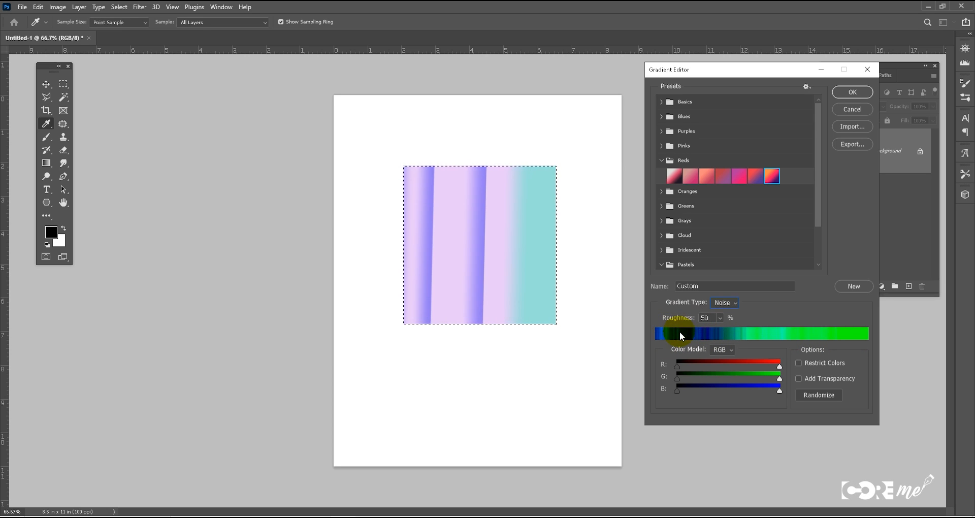
left_click(724, 303)
left_click(729, 308)
left_click(734, 303)
left_click(727, 321)
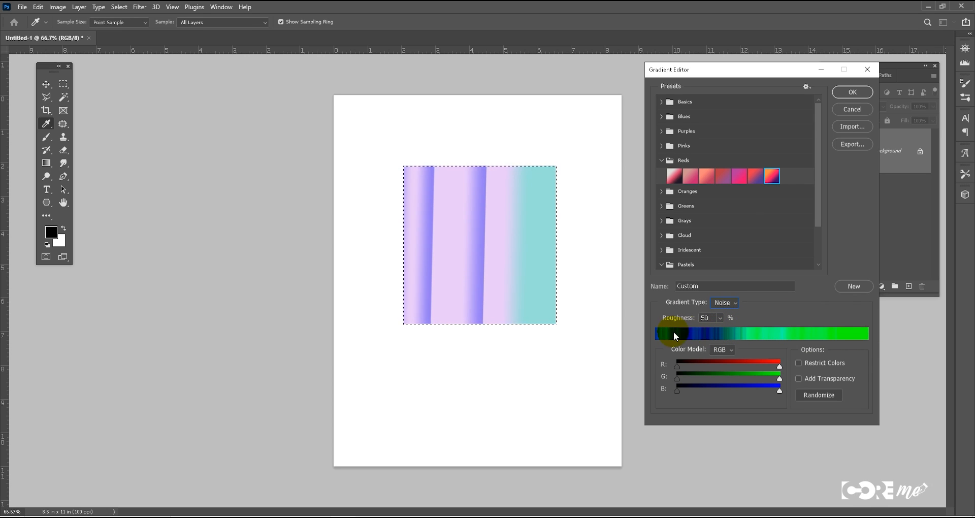
Step: Check the noise gradient's colour models and randomize its colours in RGB
left_click(733, 351)
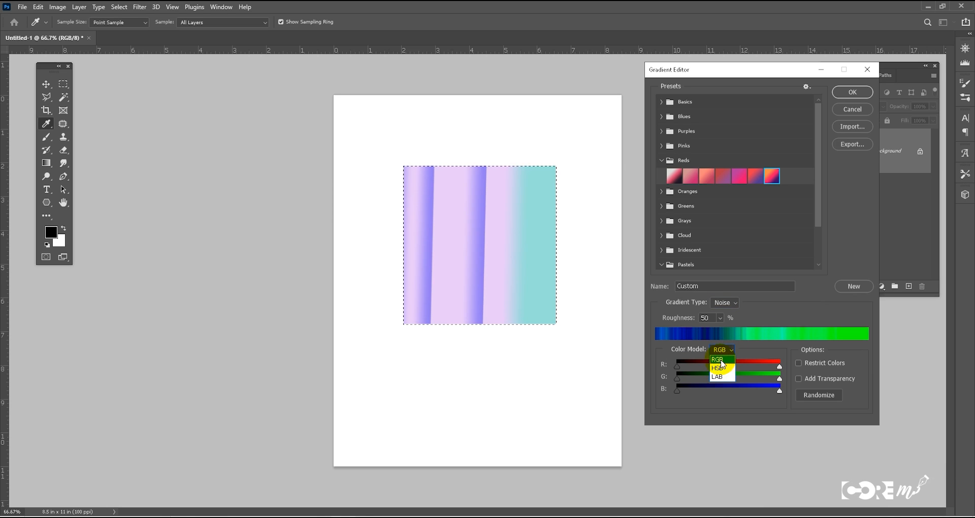
left_click(812, 397)
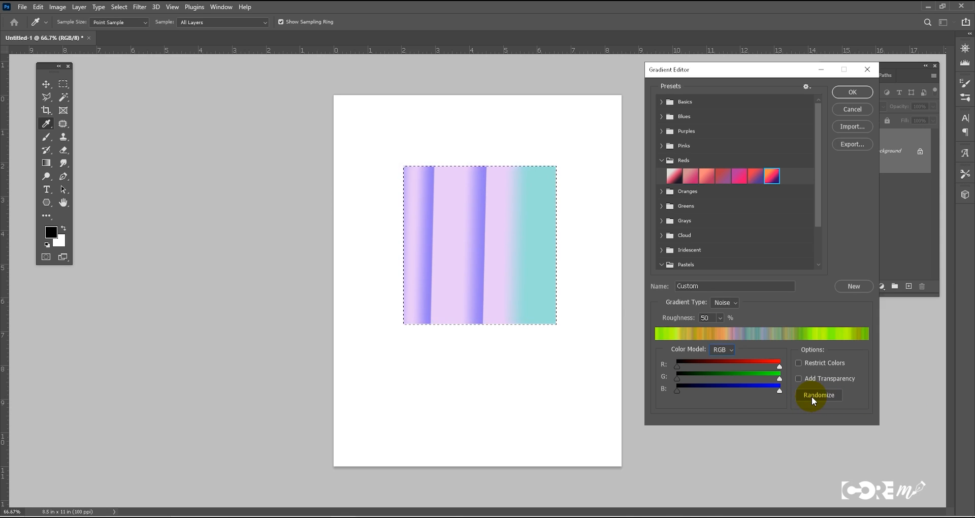
Step: Randomize the RGB noise gradient repeatedly, lowering the maximum red to about a quarter and the maximum green to about a third
left_click(814, 396)
left_click(816, 396)
left_click(816, 396)
left_click(816, 396)
left_click(816, 397)
left_click_drag(779, 367, 702, 369)
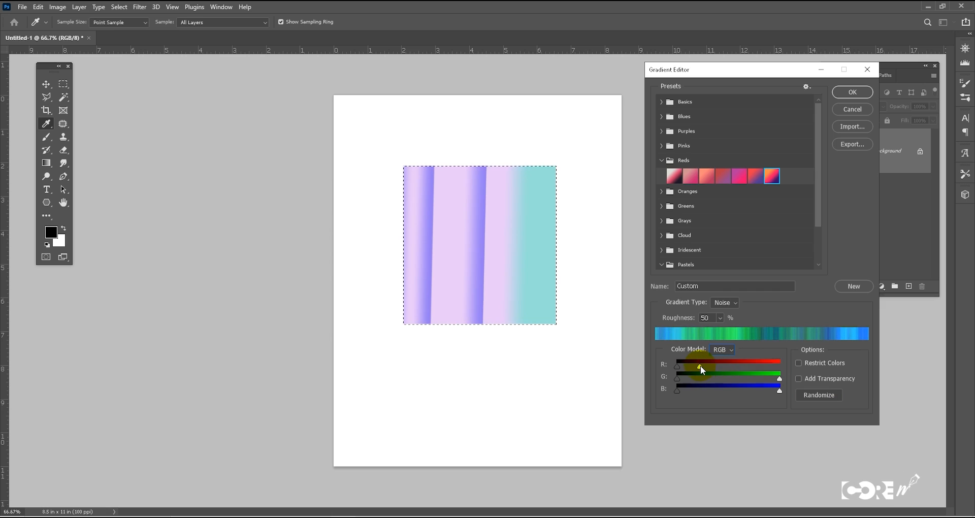
left_click_drag(771, 377, 715, 376)
left_click(822, 395)
left_click(823, 395)
left_click(822, 395)
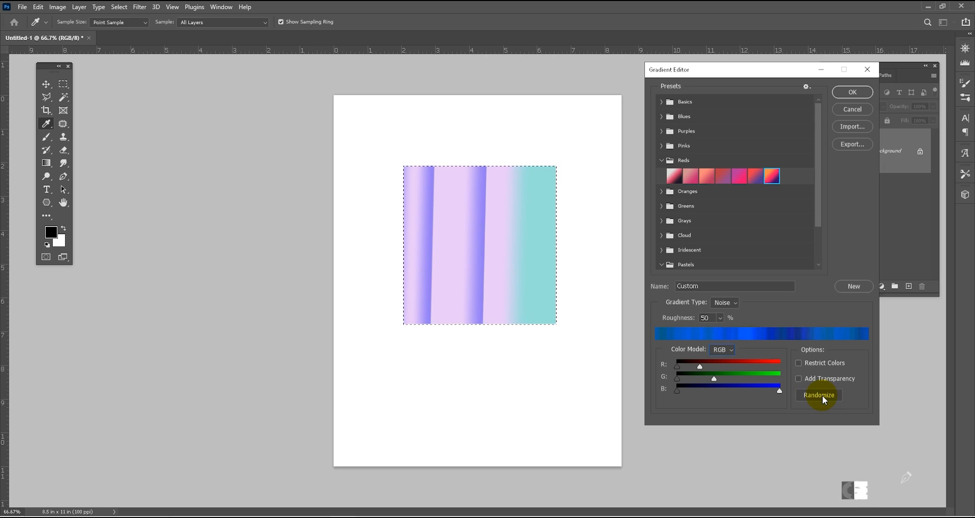
Step: Set the noise gradient's colour model to HSB, restrict the hue to blue, cap saturation near the middle and raise the minimum brightness
left_click(732, 301)
left_click(755, 301)
left_click(728, 350)
left_click(725, 371)
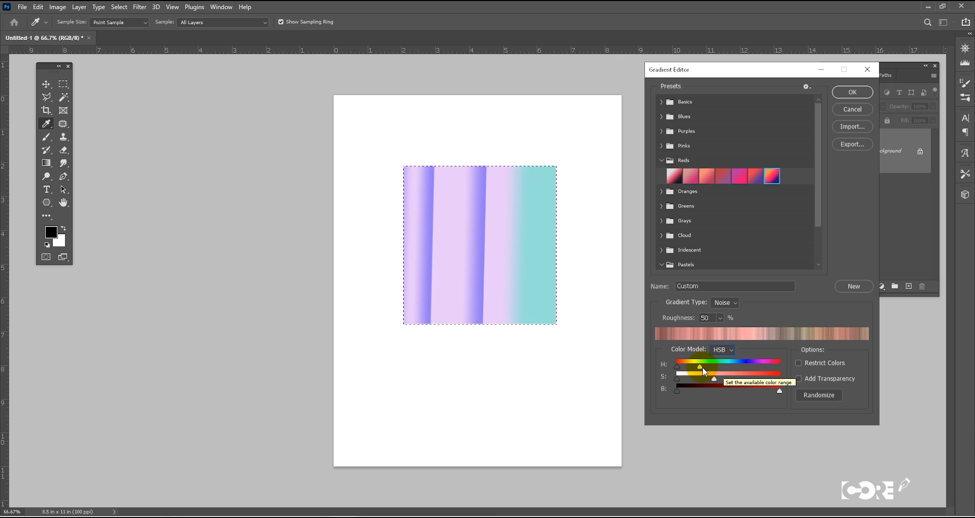
left_click_drag(701, 367, 753, 364)
left_click_drag(675, 367, 775, 392)
left_click_drag(690, 392, 734, 380)
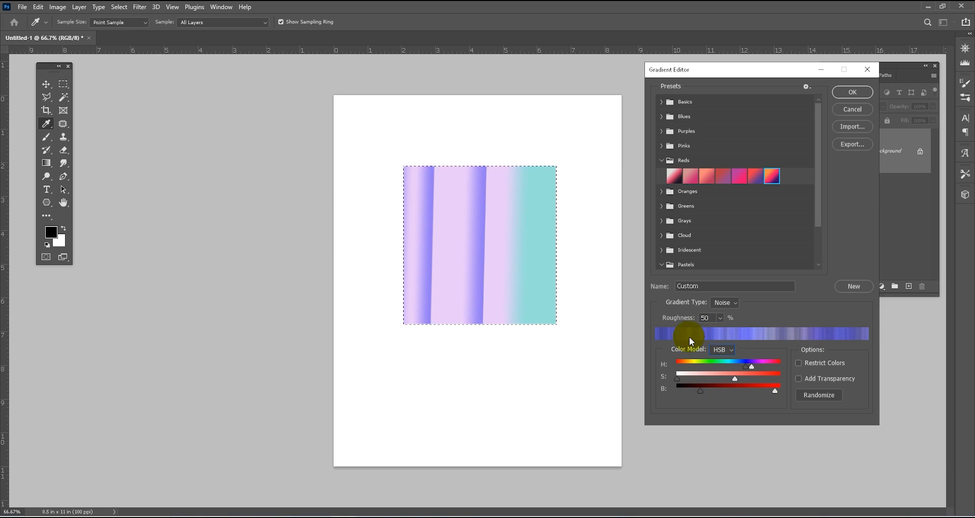
Step: Randomize the blue-violet noise gradient several times to try different variations
left_click(820, 395)
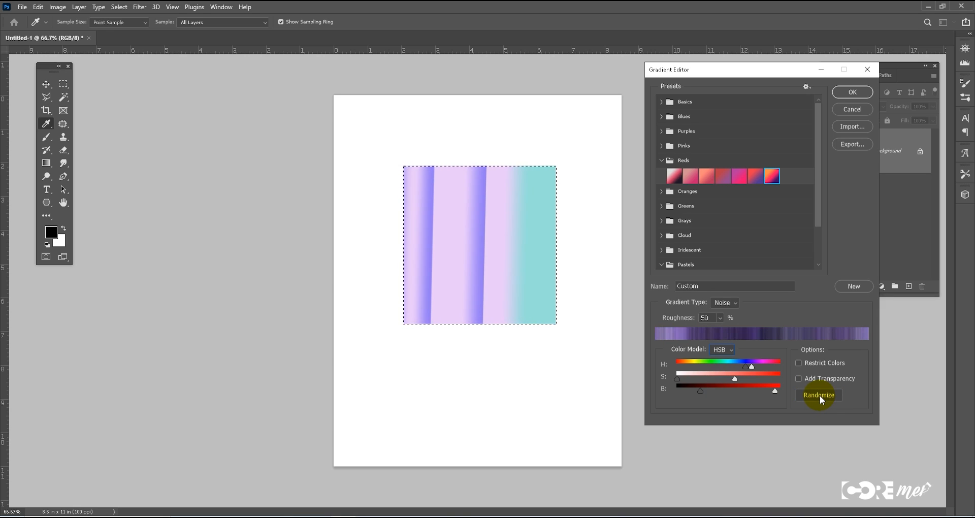
left_click(820, 395)
left_click(819, 395)
left_click(820, 395)
left_click(820, 395)
left_click(820, 395)
left_click(820, 395)
left_click(820, 395)
left_click(819, 395)
Step: Shift the hue range to yellow-orange, randomize the noise gradient and accept it
left_click_drag(747, 367, 691, 368)
left_click(820, 395)
left_click(819, 395)
left_click(818, 396)
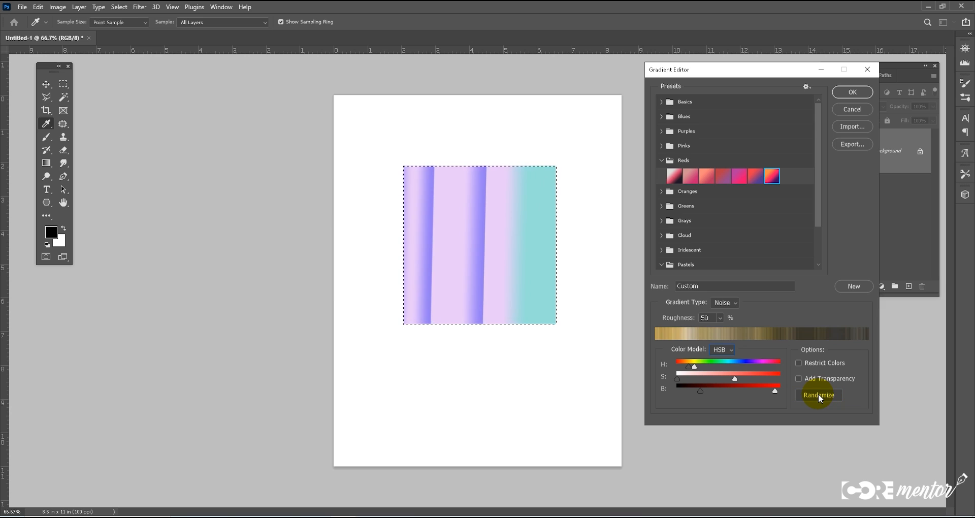
left_click(852, 91)
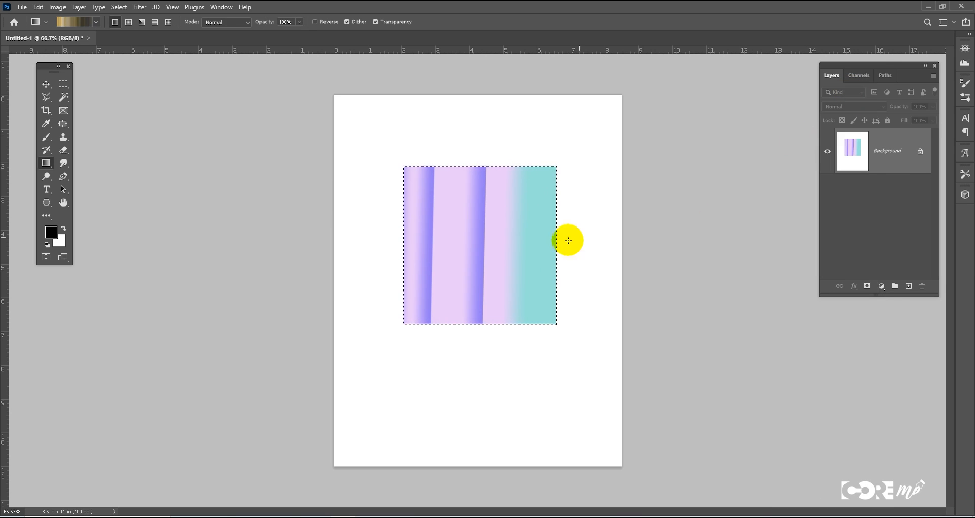
Step: Fill the selected square with the yellow-brown noise gradient from right to left and inspect it up close
left_click_drag(562, 242, 418, 246)
left_click(497, 280, "ctrl")
left_click(498, 280, "ctrl")
left_click(497, 279, "ctrl")
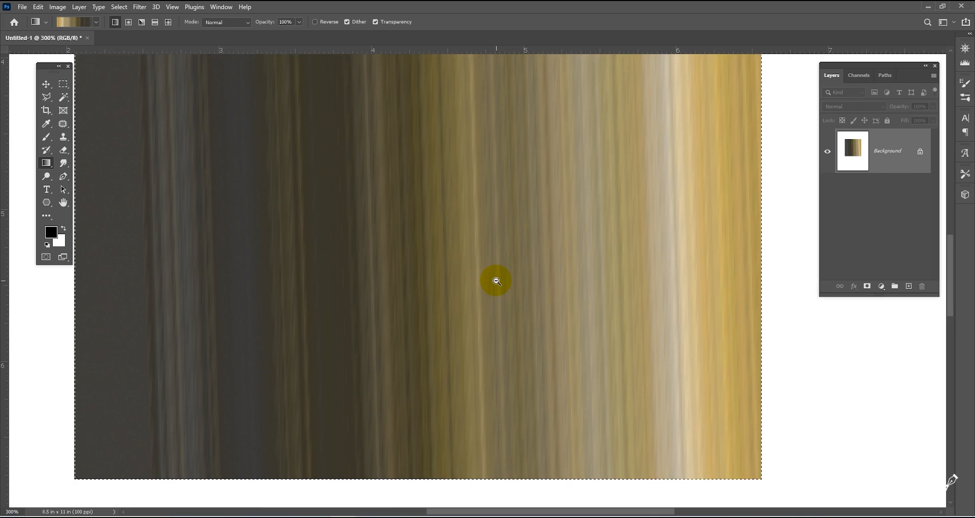
left_click(497, 280, "ctrl+alt")
left_click(497, 280, "ctrl+alt")
left_click(497, 280, "ctrl+alt")
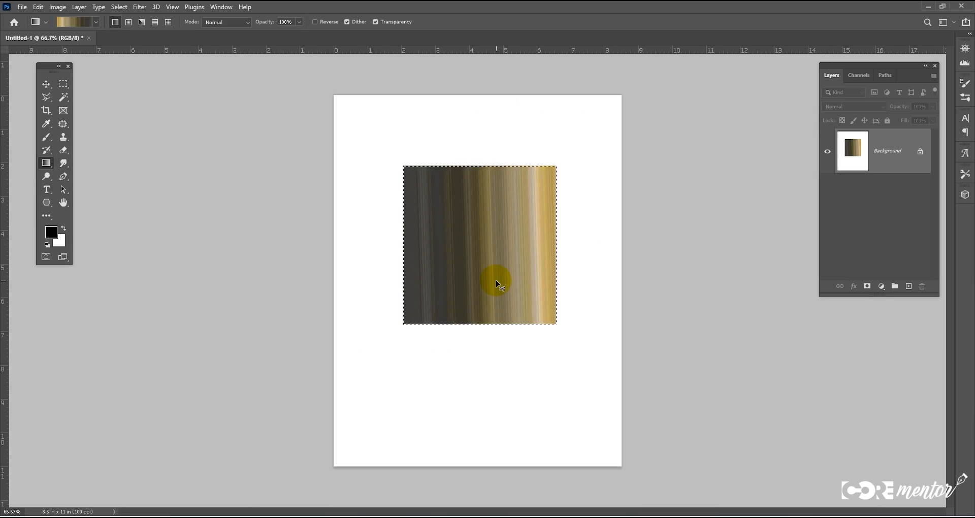
Step: Undo the square's fill and selection, and fill the whole page on a new layer with the noise gradient from left to right
key("ctrl+z")
key("ctrl+z")
key("m")
left_click(909, 287)
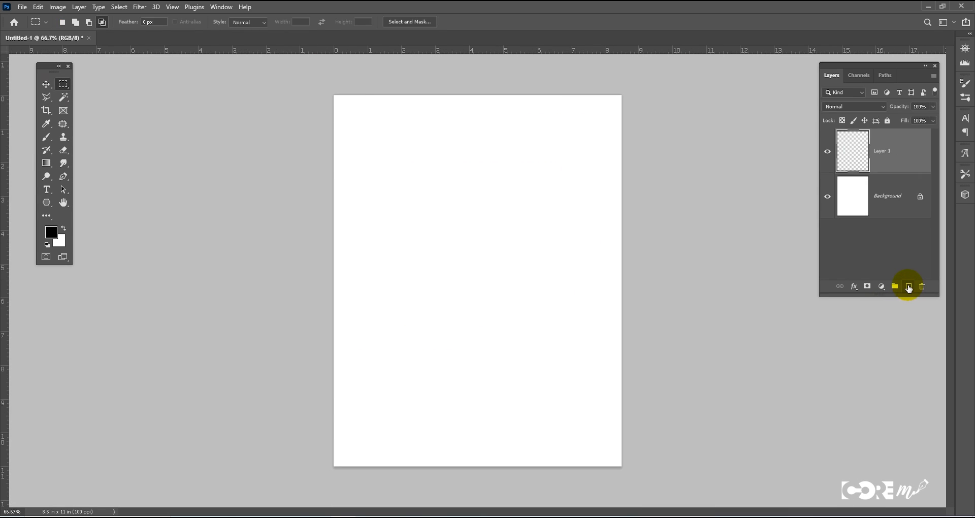
left_click(46, 163)
left_click_drag(325, 253, 630, 260)
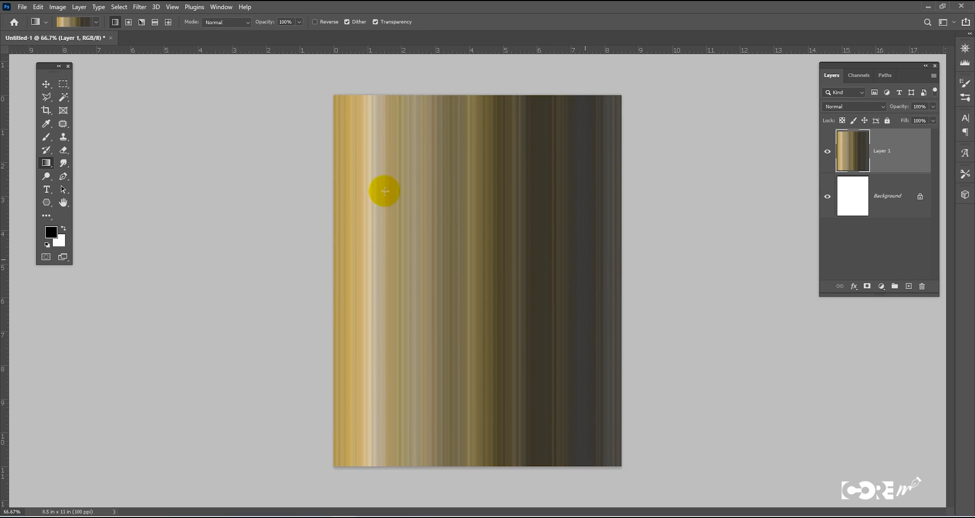
Step: Randomize the noise gradient with its hue range moved to blue-violet and its maximum saturation lowered to about a fifth, and accept it
left_click(69, 25)
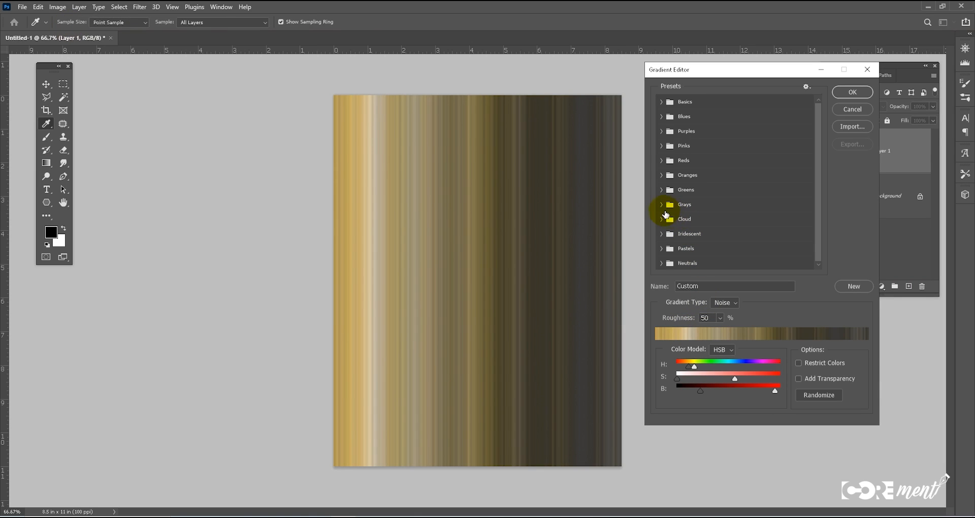
left_click(820, 397)
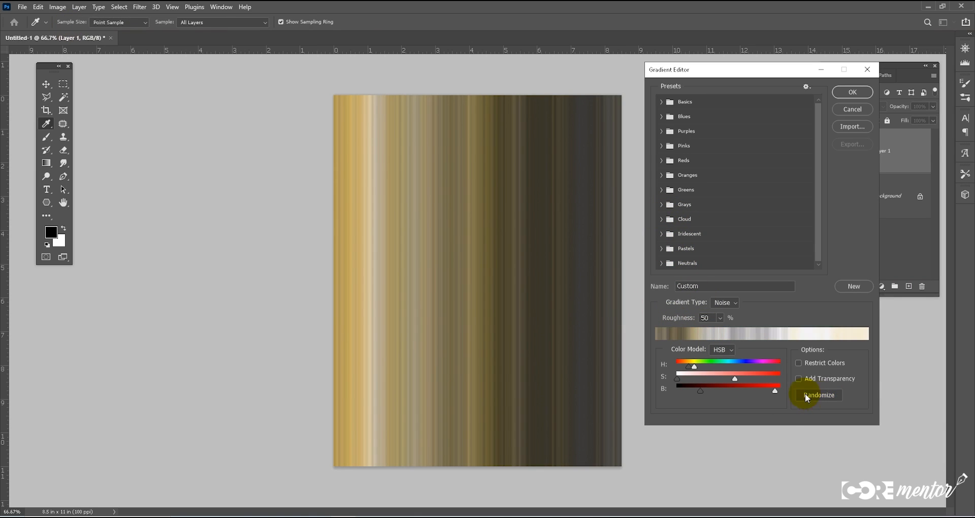
mouse_move(720, 364)
left_mouse_down()
mouse_move(755, 369)
mouse_move(698, 378)
left_mouse_up()
left_click(818, 396)
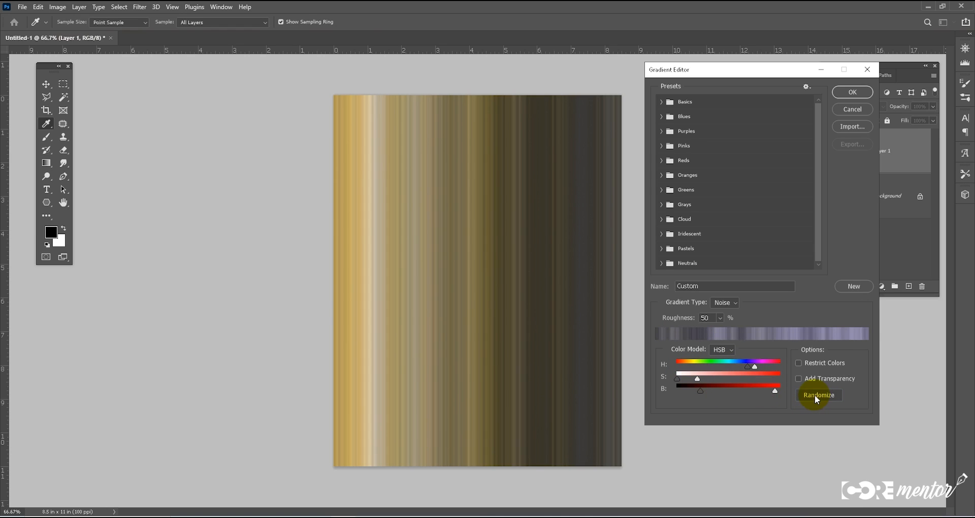
left_click(852, 92)
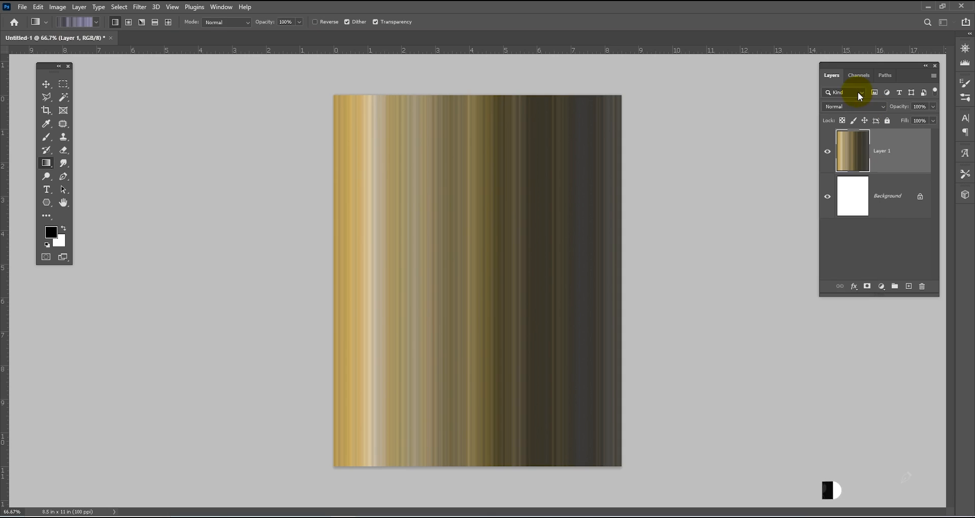
Step: Fill another new layer with the violet noise gradient from top to bottom and toggle the layer's visibility to compare it with the one below
left_click(909, 286)
left_click_drag(326, 270, 614, 271)
left_click_drag(489, 105, 465, 463)
left_click(827, 151)
left_click(828, 151)
left_click(827, 151)
left_click(827, 151)
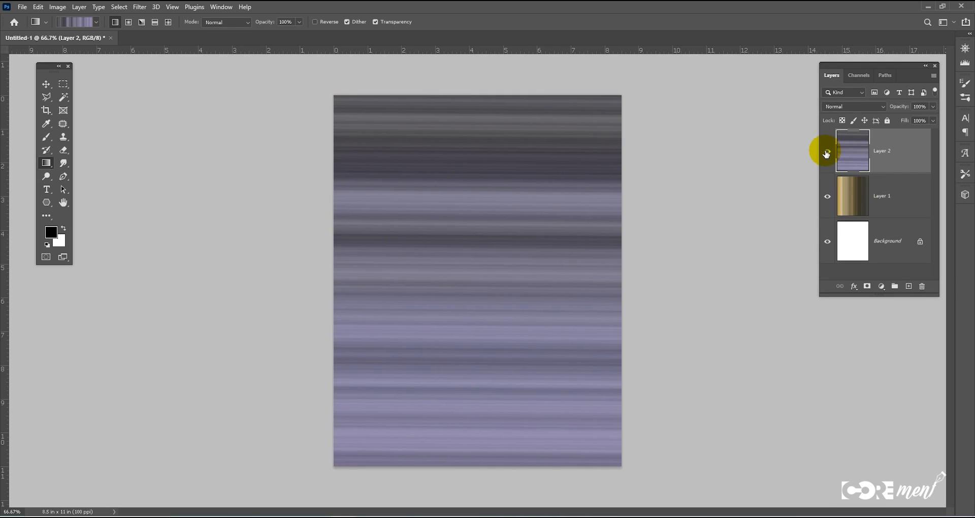
Step: Try different blend modes on the violet gradient layer, settle on Hard Light and merge it with the vertical gradient layer
left_click(45, 84)
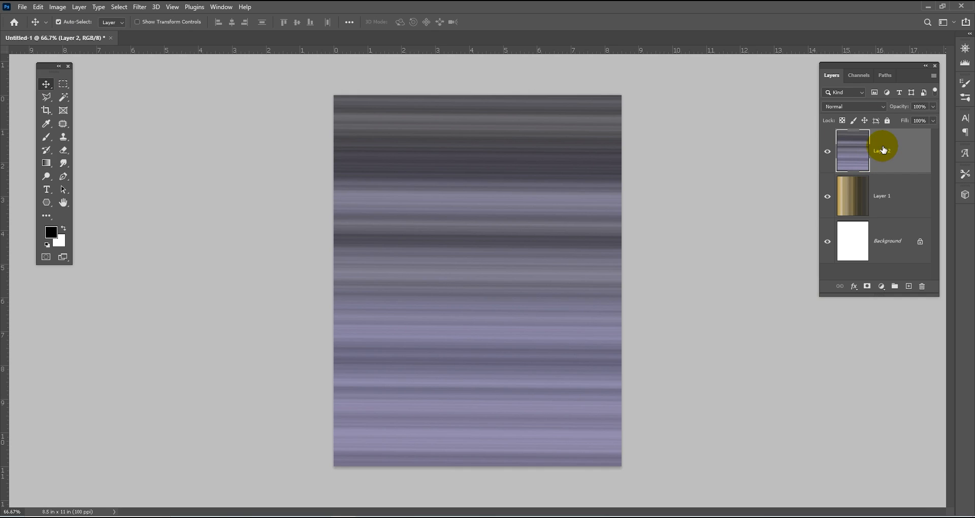
left_click(881, 105)
left_click(856, 138)
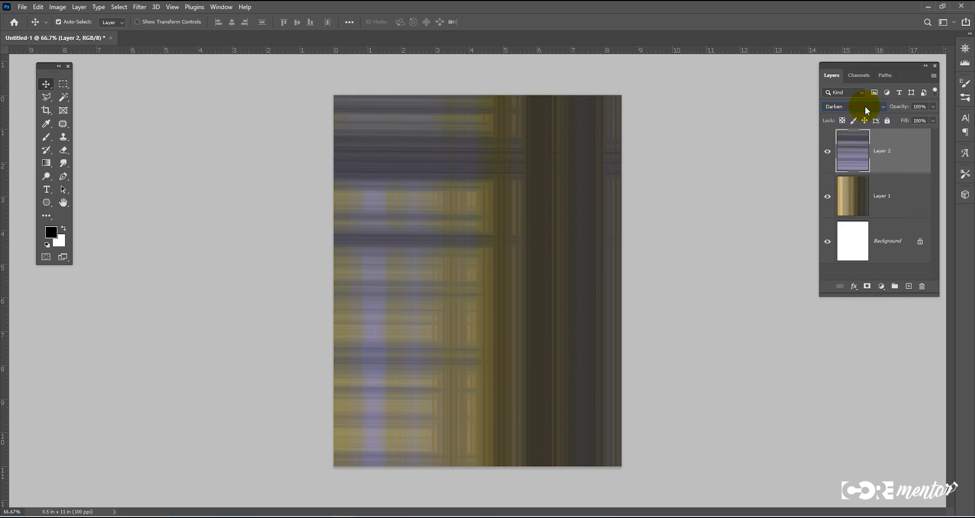
scroll(864, 106, "down", 2)
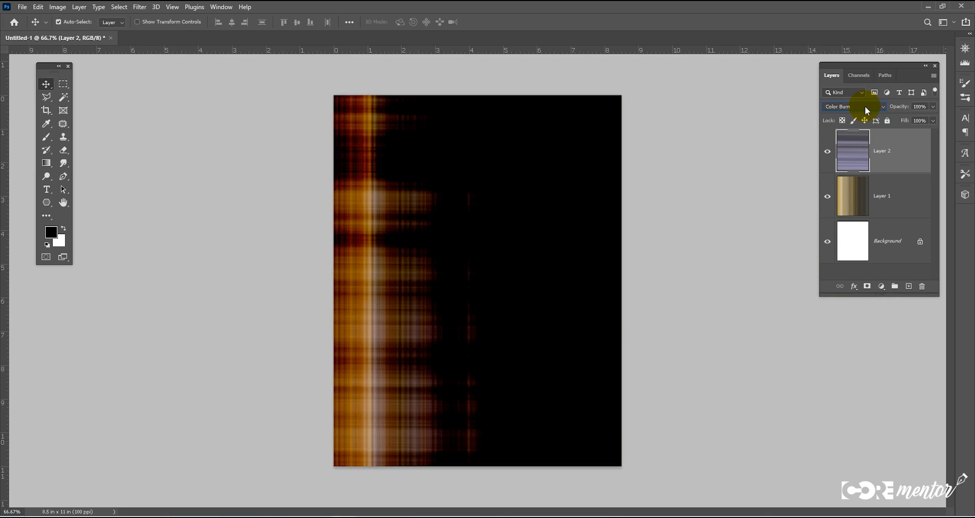
scroll(864, 106, "up", 1)
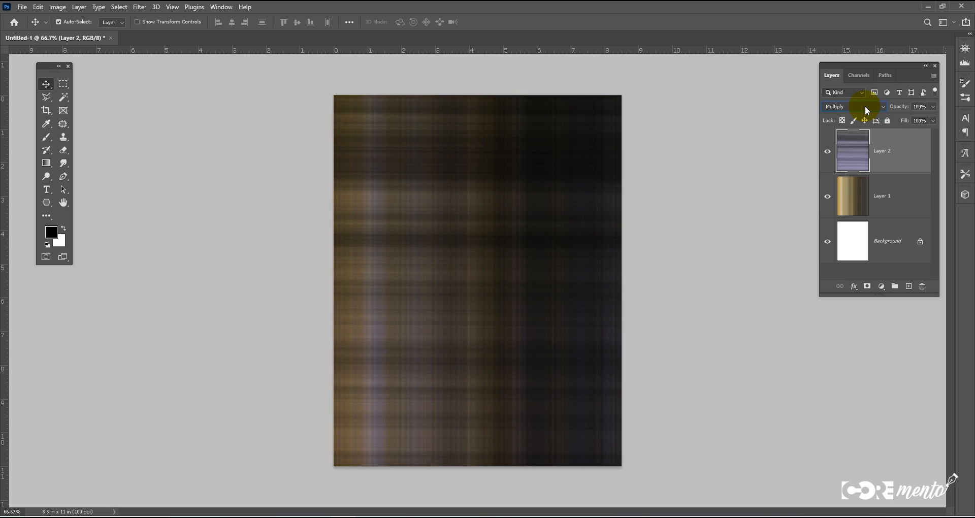
scroll(865, 106, "down", 6)
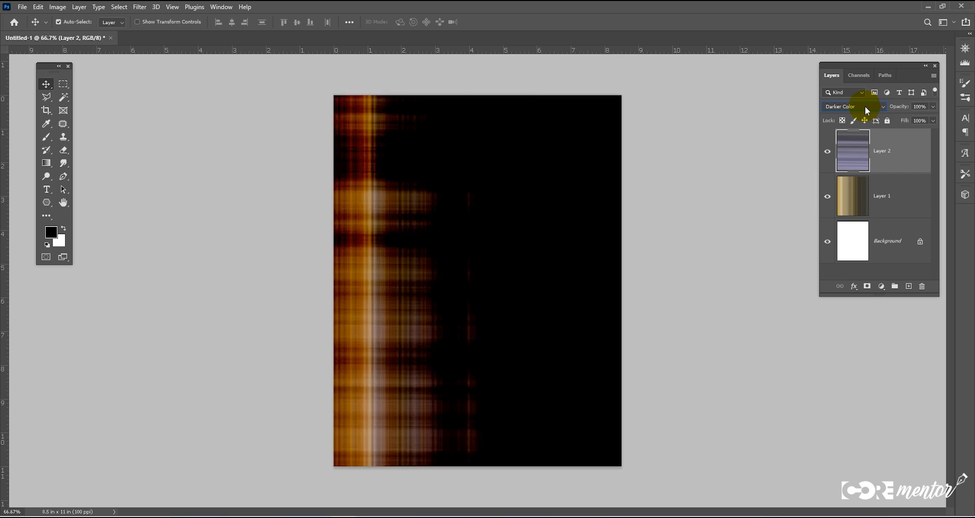
scroll(865, 106, "down", 4)
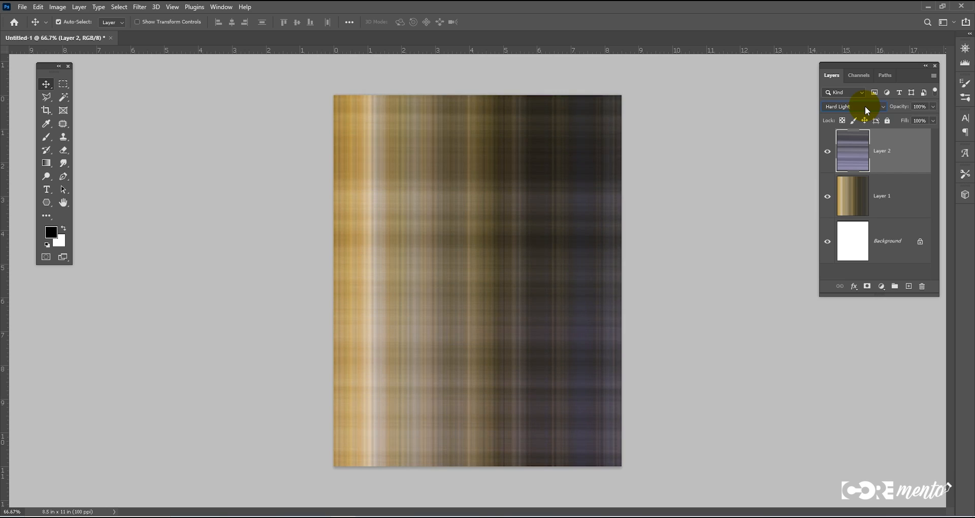
scroll(864, 106, "down", 4)
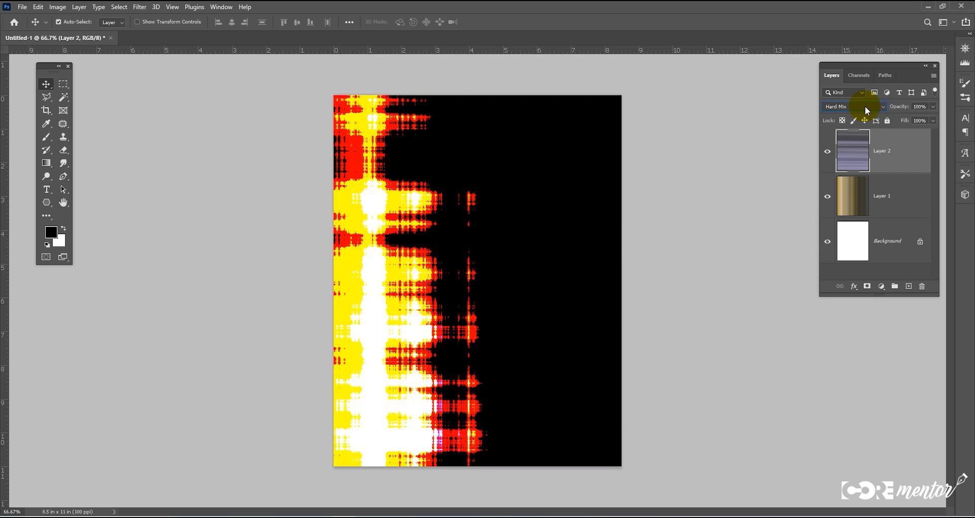
scroll(865, 105, "down", 1)
scroll(864, 106, "down", 1)
scroll(864, 106, "up", 7)
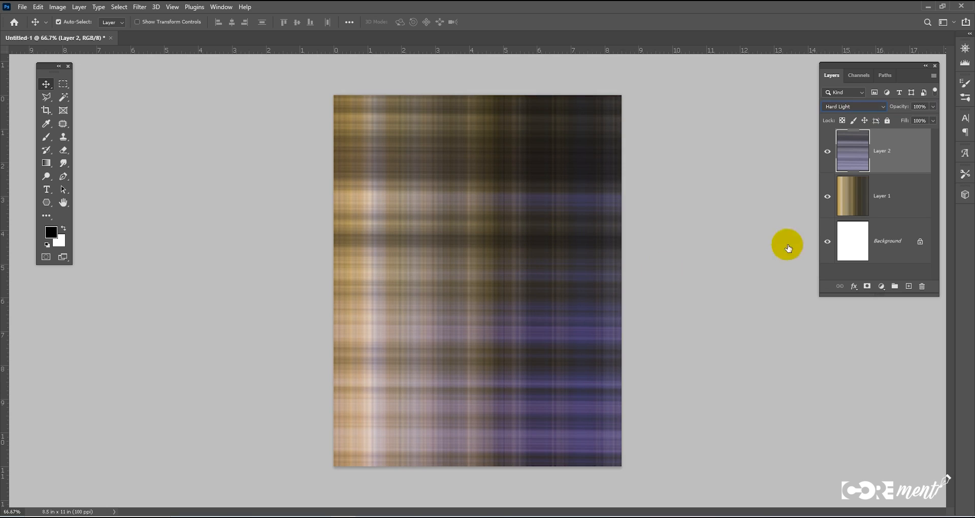
left_click(884, 195, "shift")
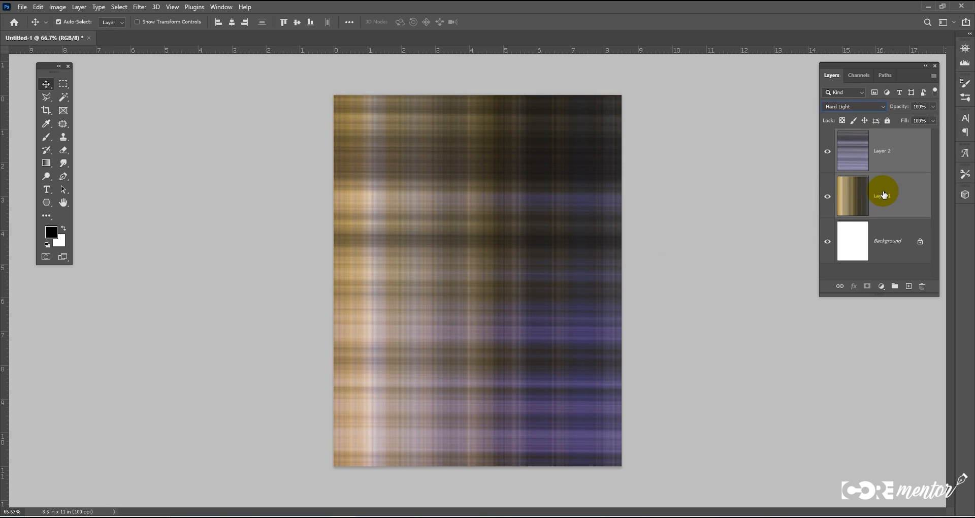
key("ctrl+e")
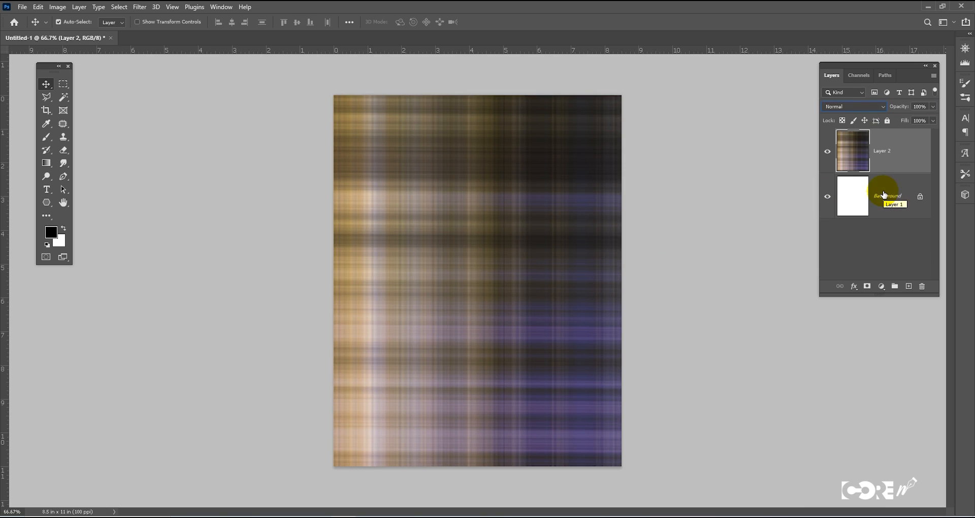
Step: Copy a square area about 6.3 in wide from the merged pattern onto its own layer and delete the full-page pattern layer
left_click(63, 83)
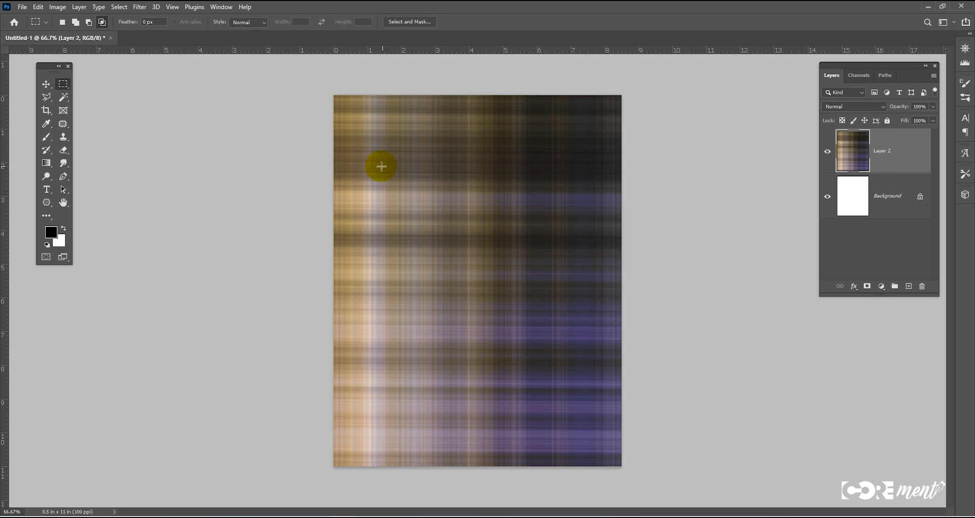
left_click_drag(402, 210, 595, 381)
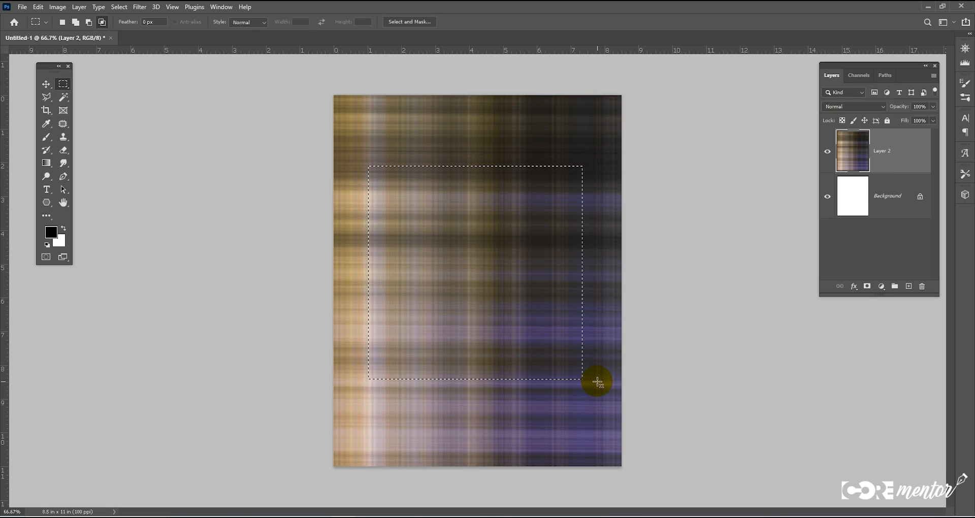
key("ctrl+j")
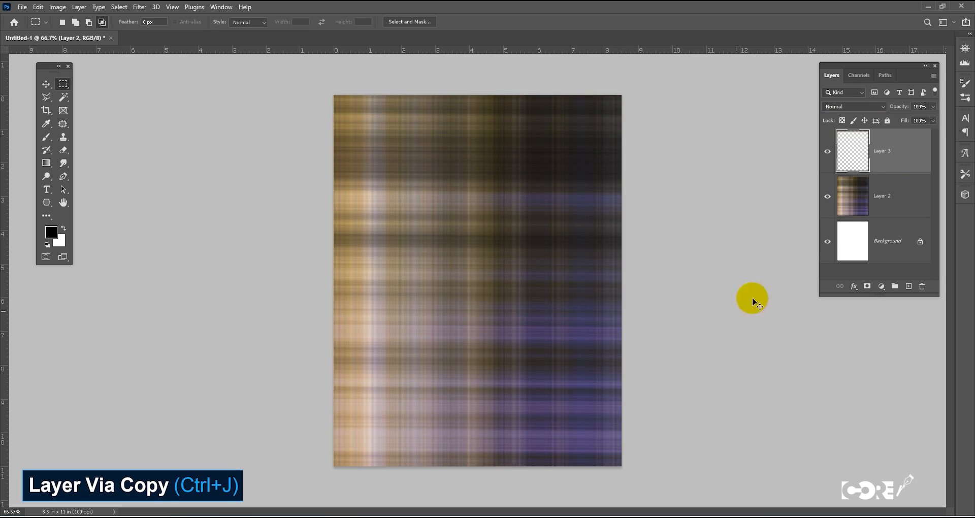
left_click(870, 190)
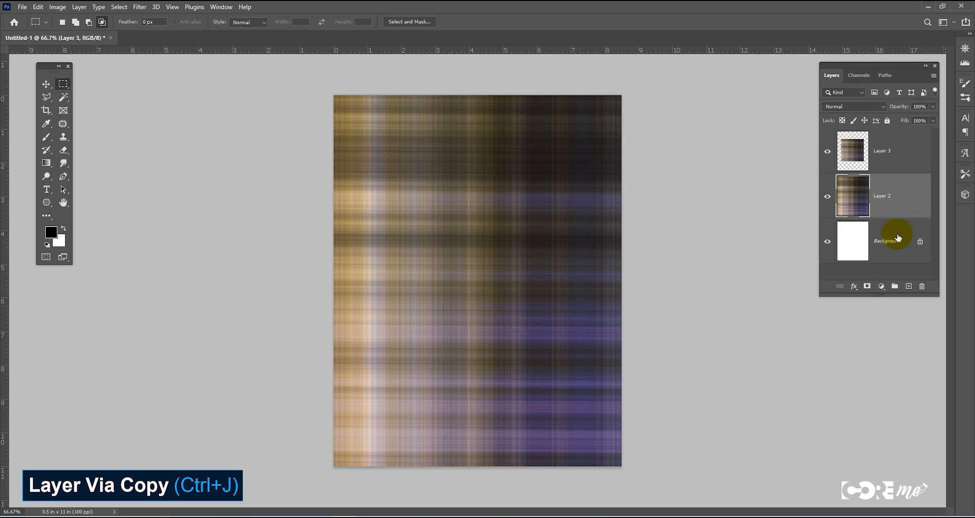
left_click(921, 286)
left_click(440, 196)
Step: Reposition the plaid square on the page, inspect its texture up close and delete its layer
left_click(46, 84)
left_click_drag(475, 287, 494, 256)
left_click(492, 283, "ctrl")
left_click(494, 285, "ctrl")
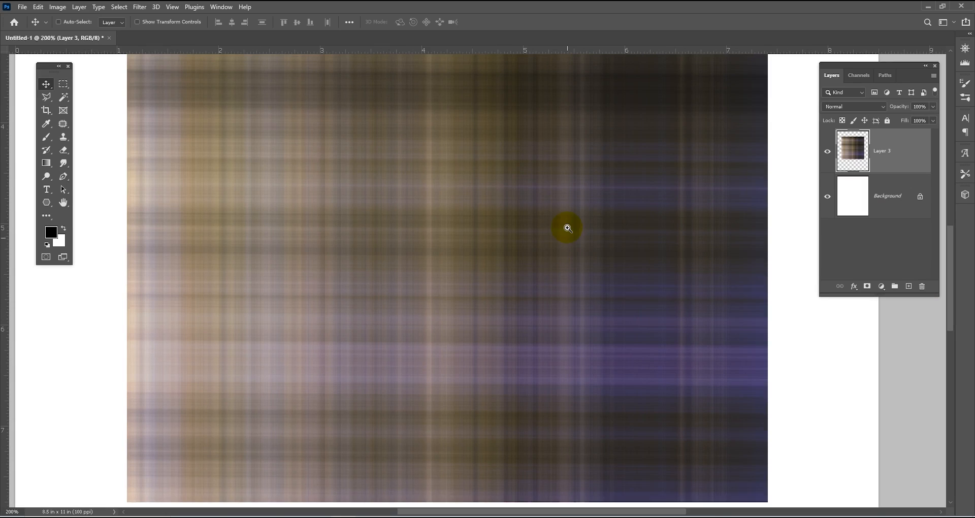
left_click(511, 276, "ctrl+alt")
left_click(512, 276, "ctrl+alt")
left_click(509, 276, "ctrl+alt")
left_click(498, 279, "ctrl+alt")
mouse_move(501, 299)
left_mouse_down()
mouse_move(500, 309)
mouse_move(475, 294)
mouse_move(496, 294)
left_mouse_up()
key("Delete")
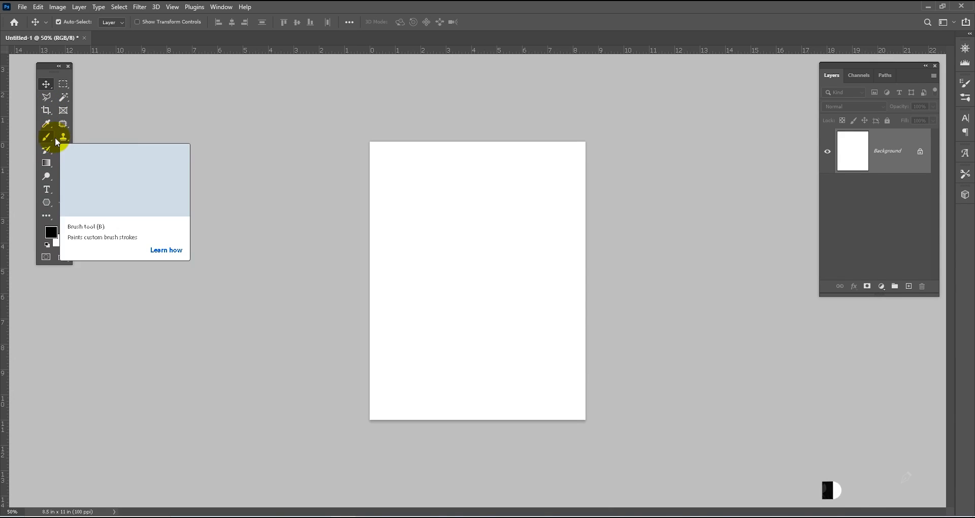
Step: Select a wide strip across the middle of the page and change the gradient type from Noise to Solid
left_click(63, 84)
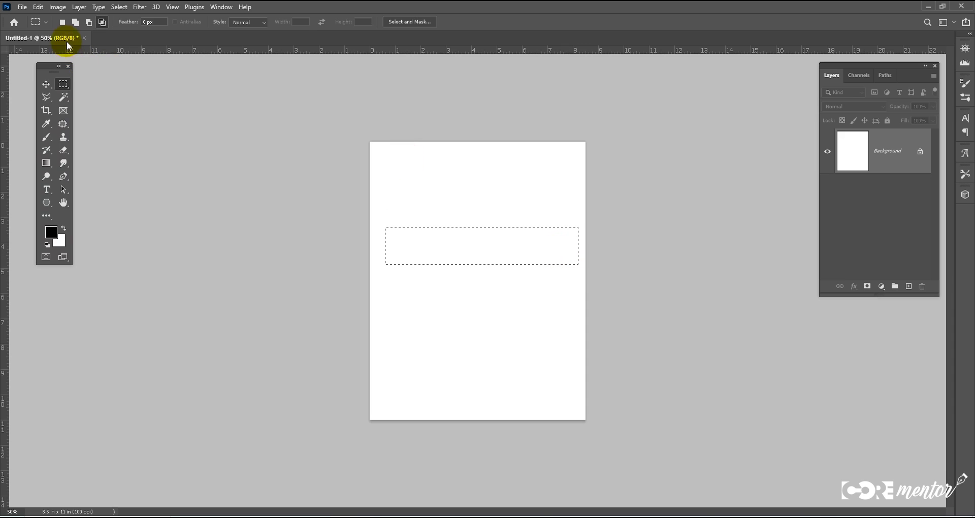
key("g")
left_click(73, 22)
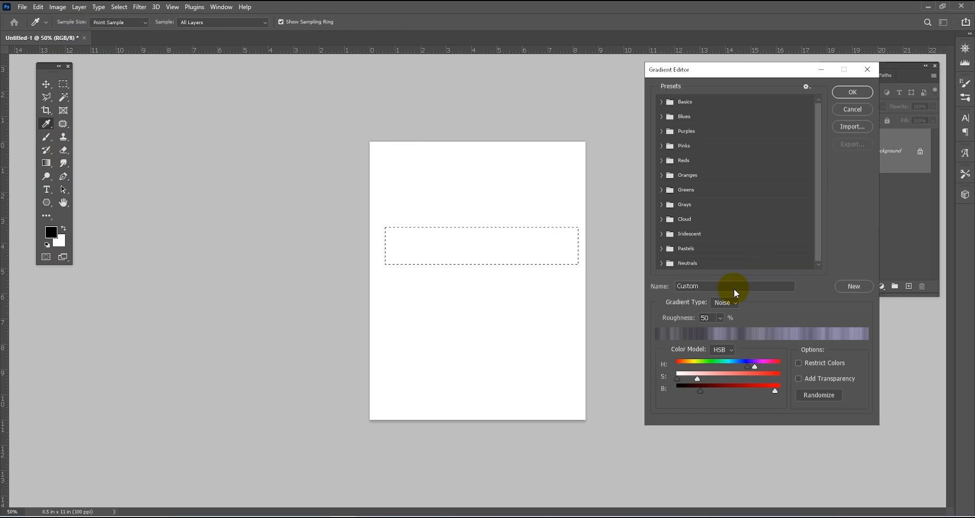
left_click(733, 309)
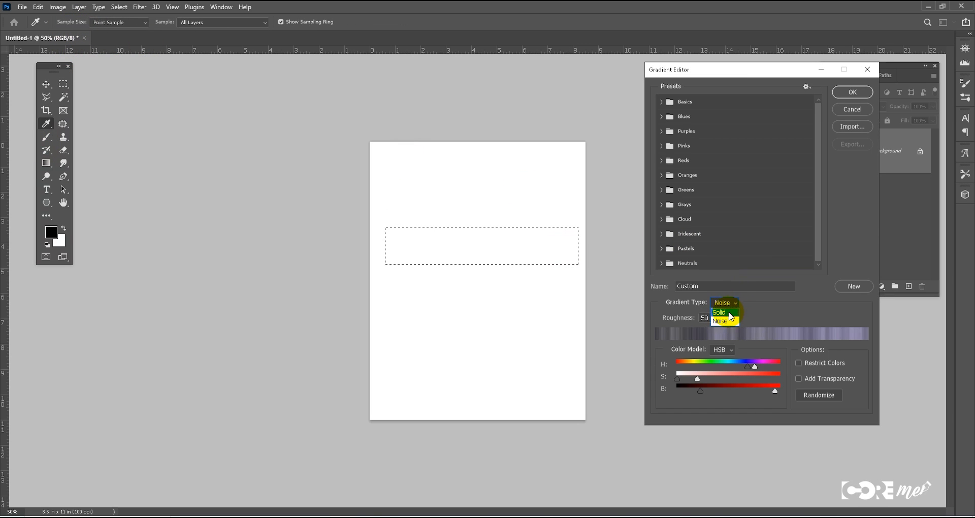
left_click(727, 311)
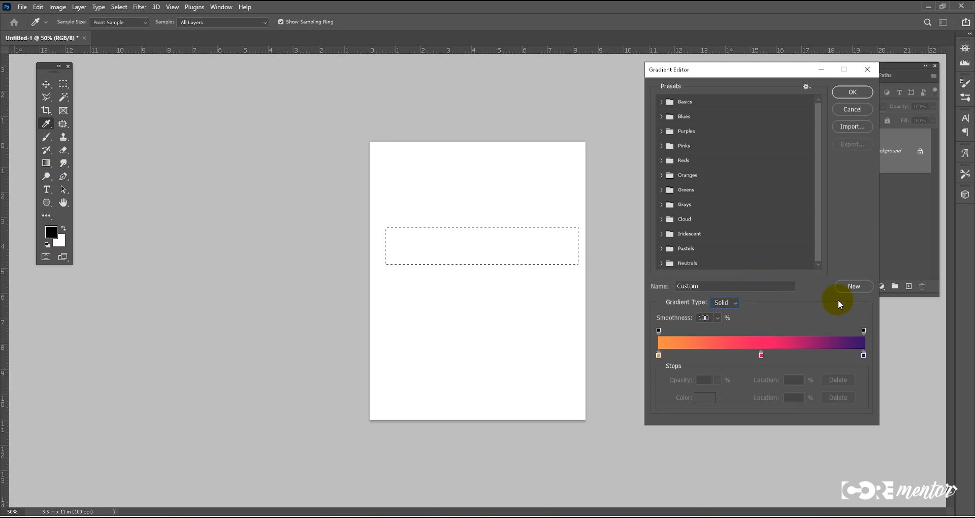
scroll(744, 244, "down", 1)
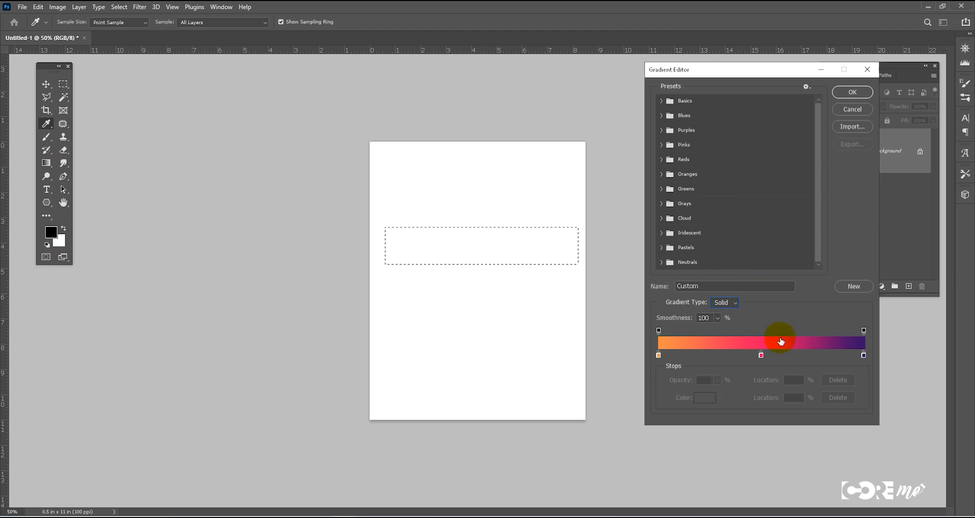
Step: Rearrange the orange, pink and purple colour stops, delete the extra orange stop beside the purple one and save the gradient as a new preset
left_click_drag(761, 355, 709, 355)
left_click(735, 355)
left_click_drag(864, 355, 727, 362)
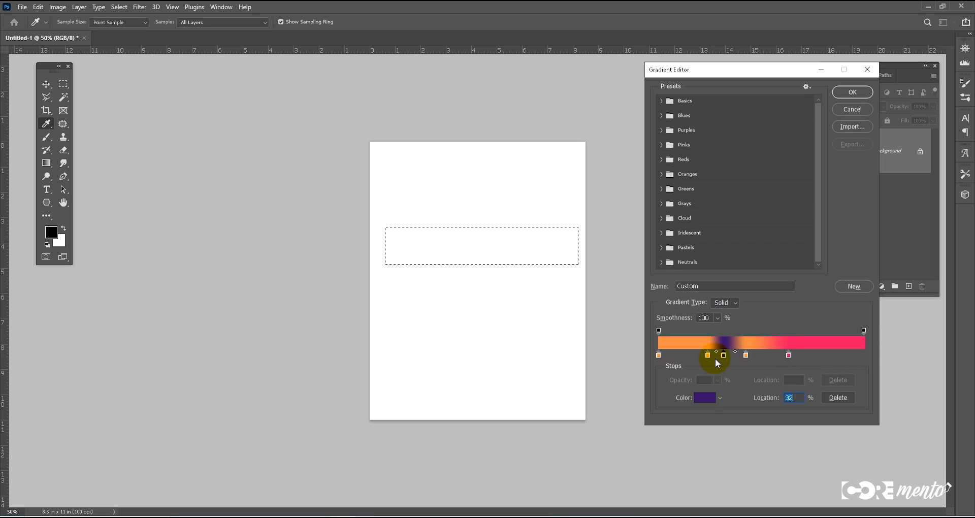
key("Delete")
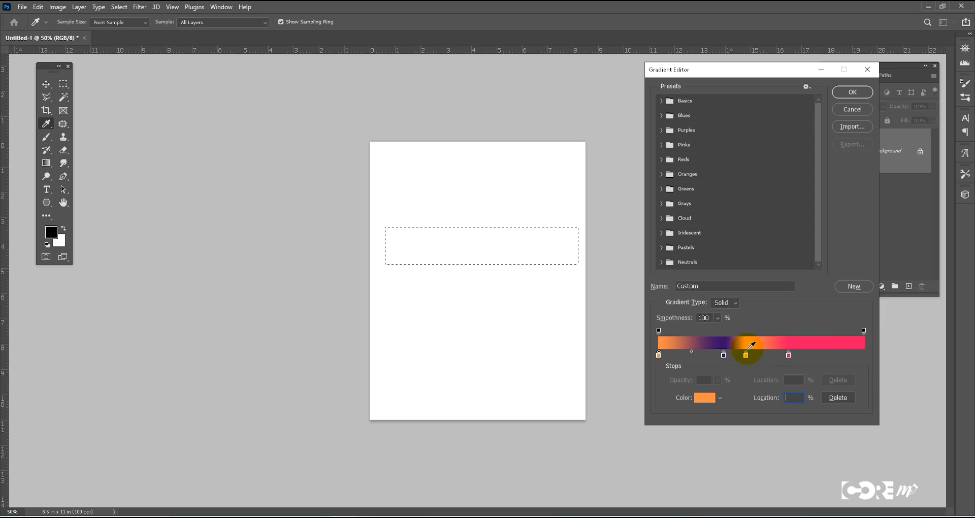
left_click(853, 286)
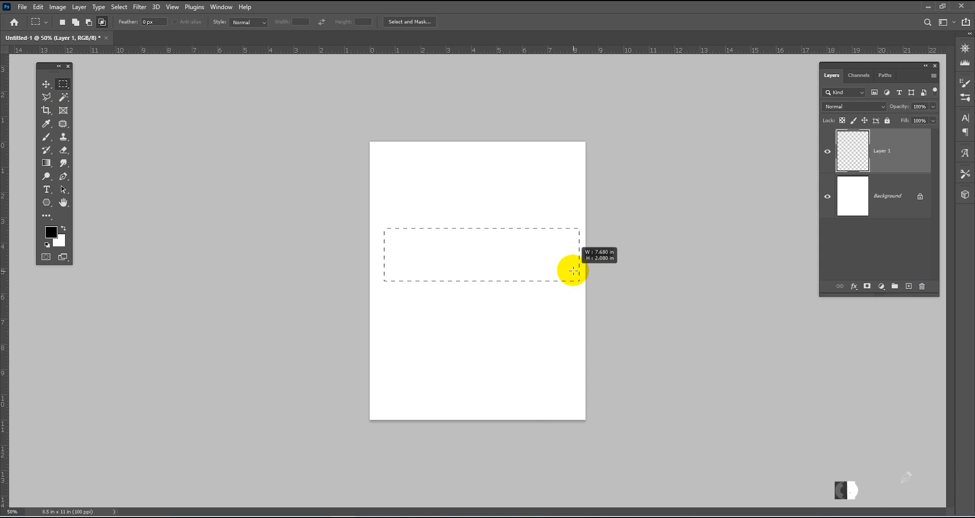
Step: On a new layer, select a strip about 7.5 in wide and 1.3 in high and fill it vertically with the custom reflected gradient
left_click_drag(573, 268, 575, 258)
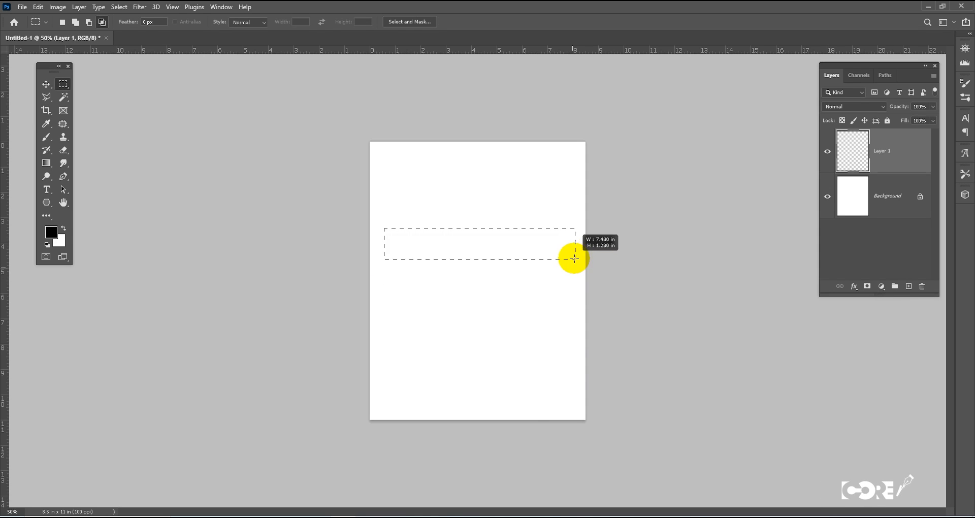
key("g")
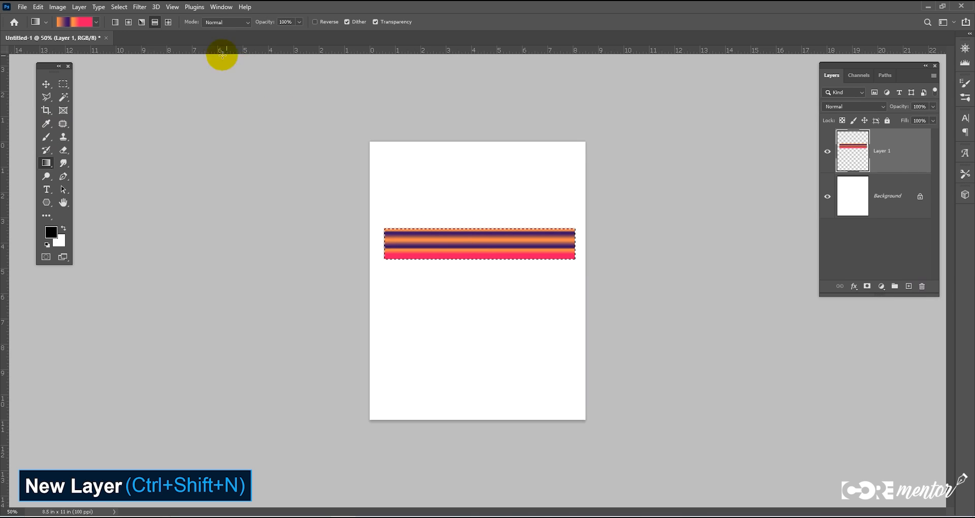
left_click(155, 23)
left_click_drag(483, 226, 490, 234)
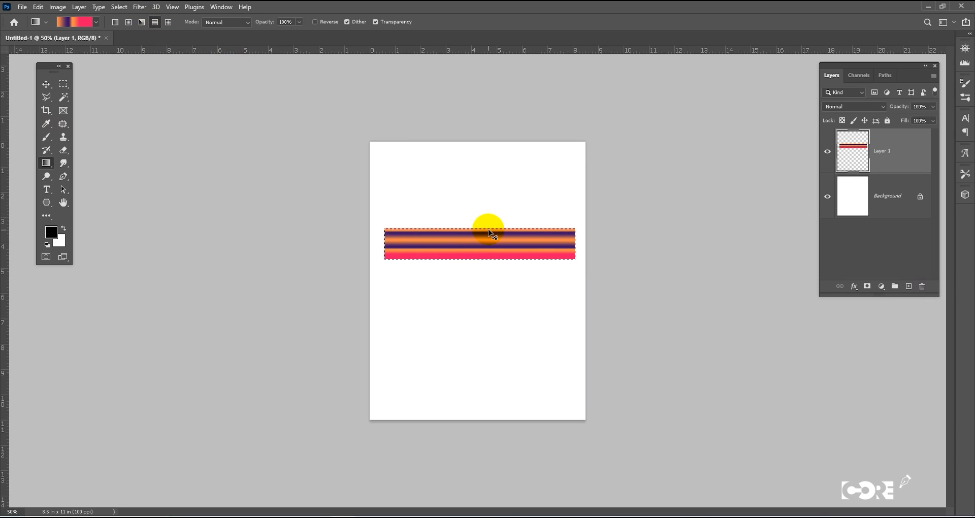
Step: Select a strip directly below the striped band and load the peach-to-blue Purples preset with its blue stop at 80%
key("m")
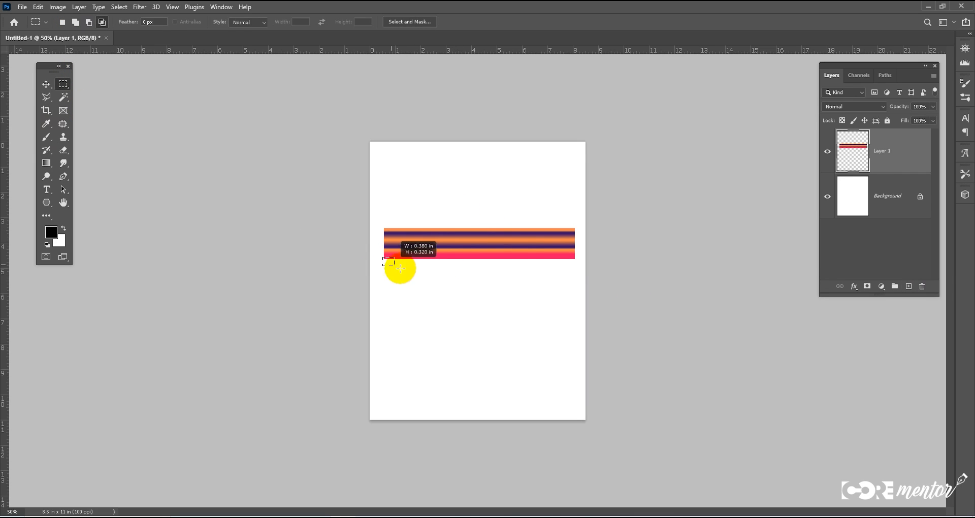
left_click_drag(564, 281, 575, 283)
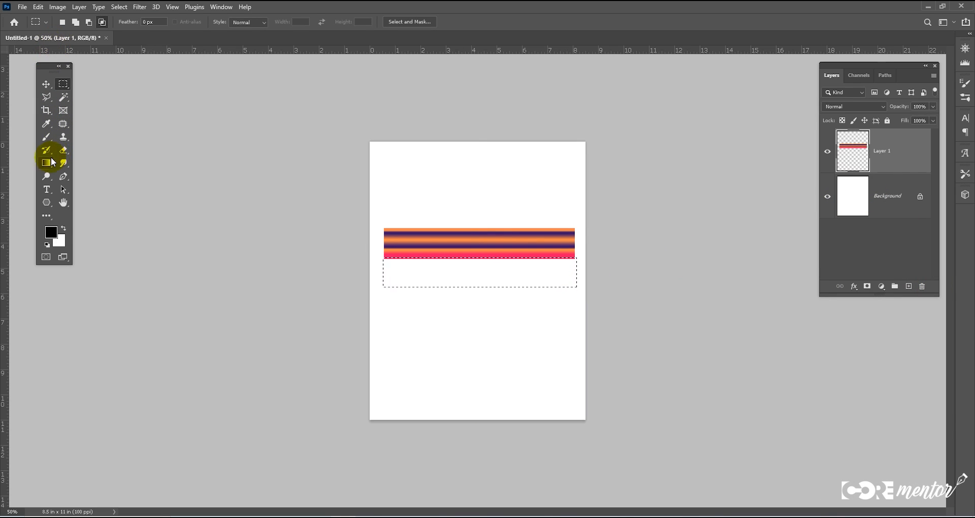
left_click(47, 162)
left_click(77, 22)
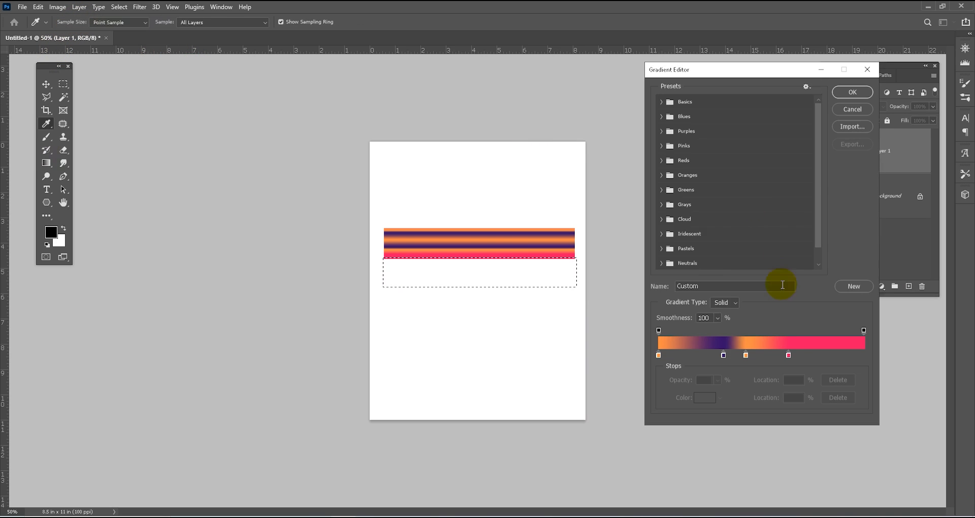
left_click(662, 223)
left_click(662, 160)
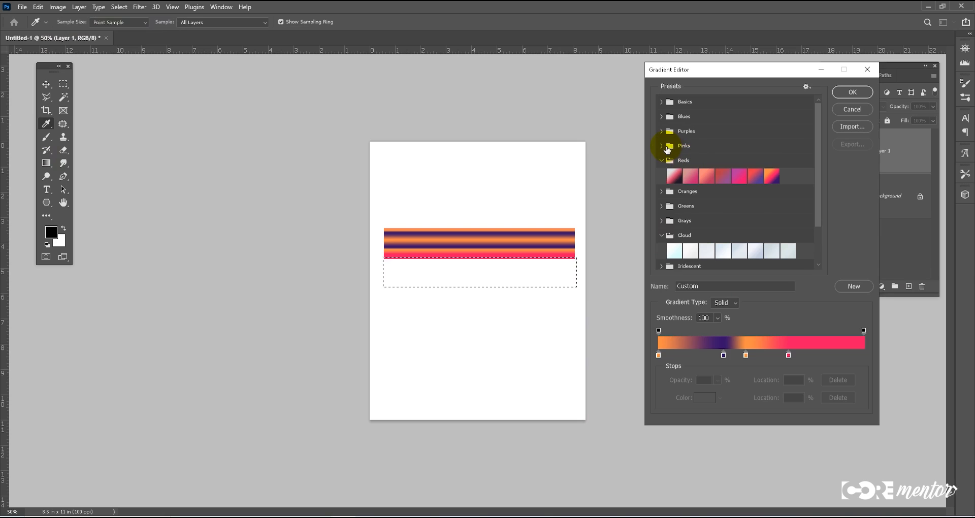
left_click(667, 148)
left_click(662, 131)
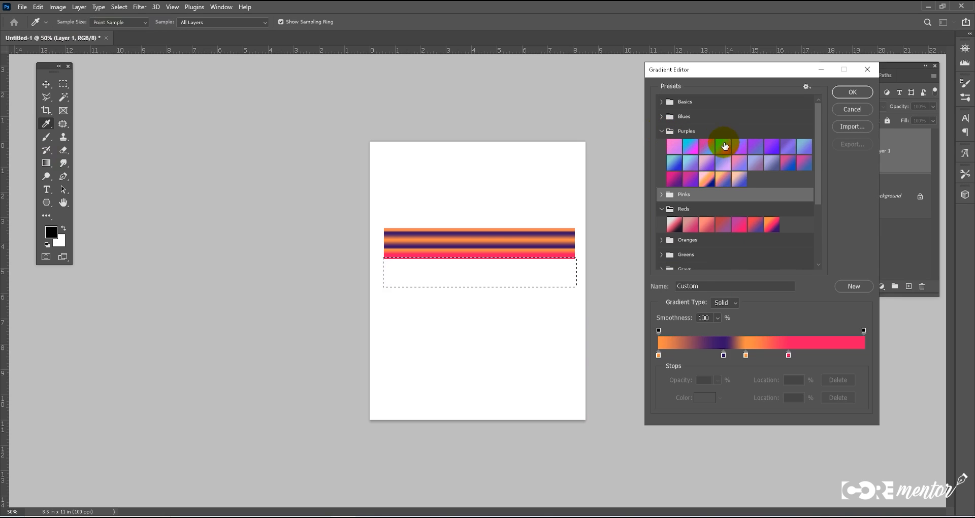
left_click(725, 147)
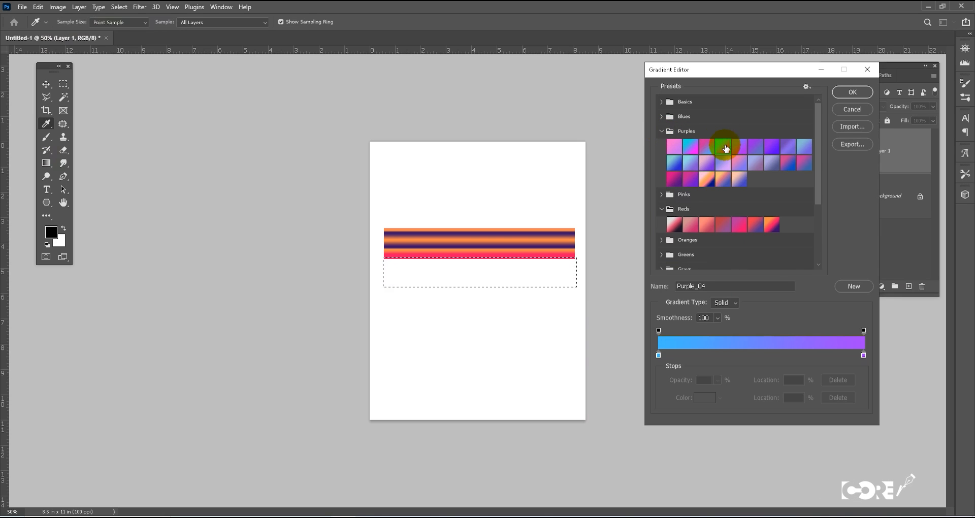
left_click(738, 177)
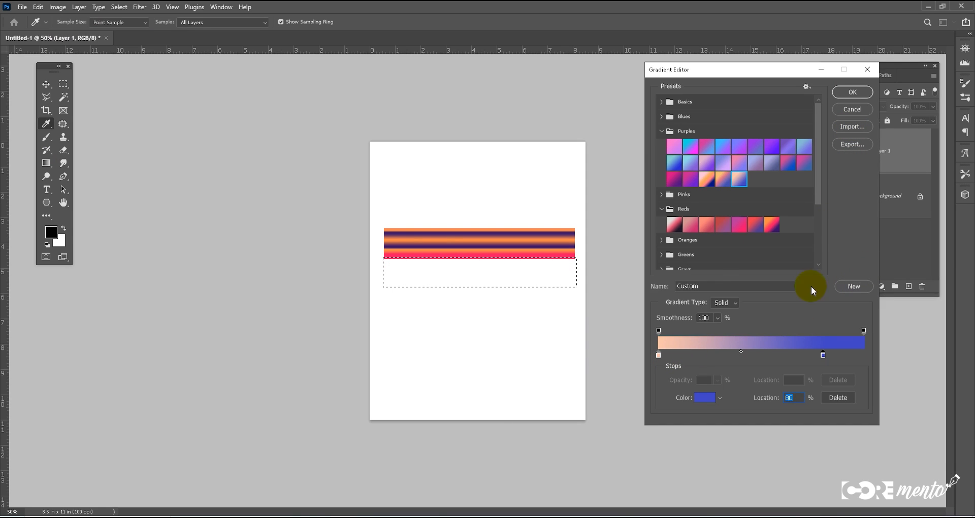
Step: Save the peach-to-blue gradient as a new preset and fill the selected strip with it from its middle downward
left_click(857, 287)
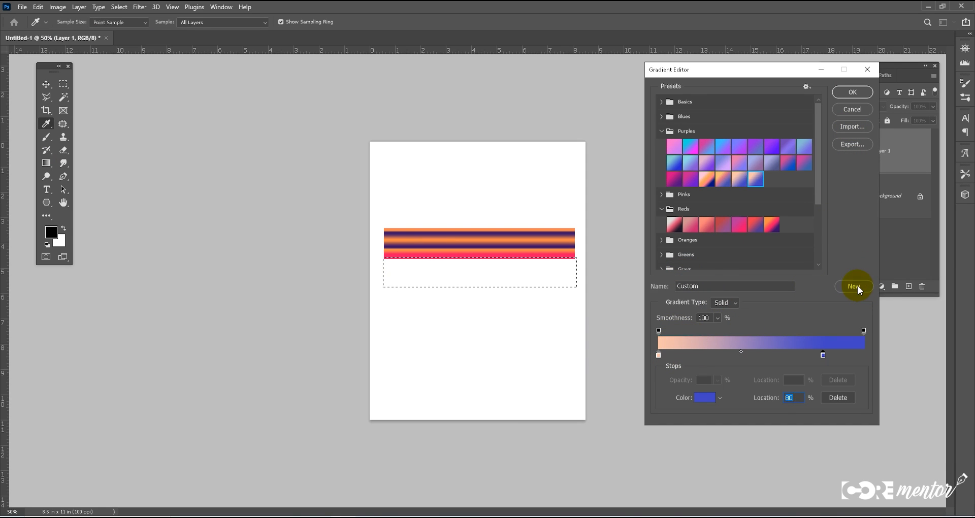
scroll(798, 218, "down", 3)
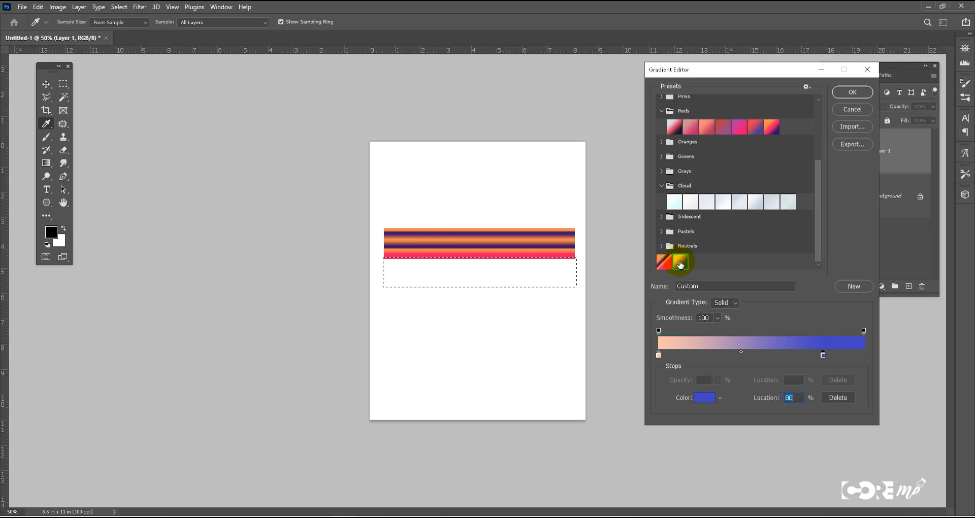
left_click(849, 93)
left_click_drag(475, 272, 476, 294)
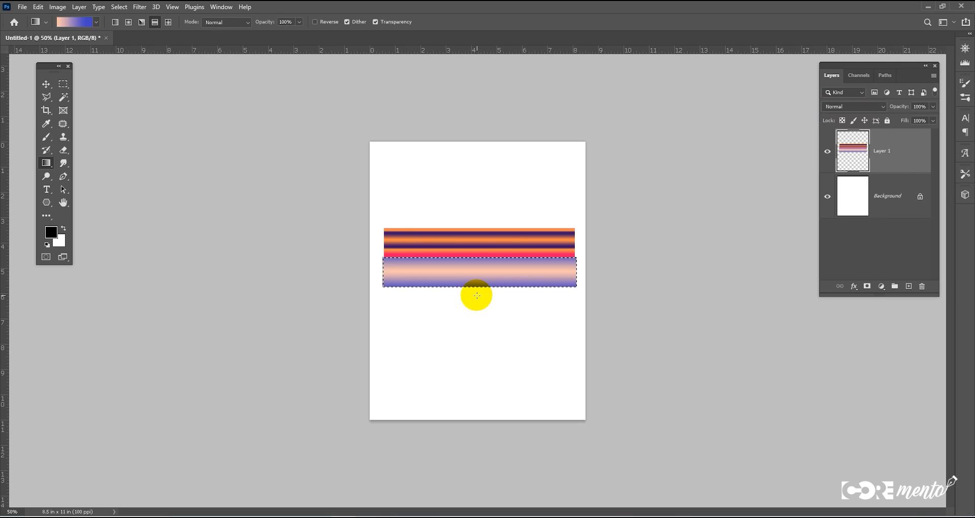
Step: Select a strip directly above the striped band and fill it vertically with the Orange_05 preset as a reflected gradient
left_click(63, 83)
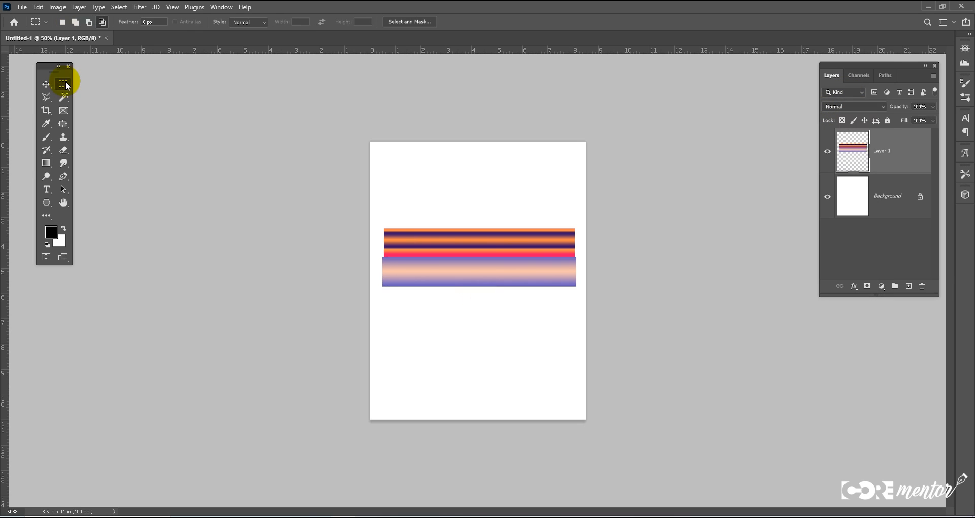
left_click_drag(386, 229, 573, 204)
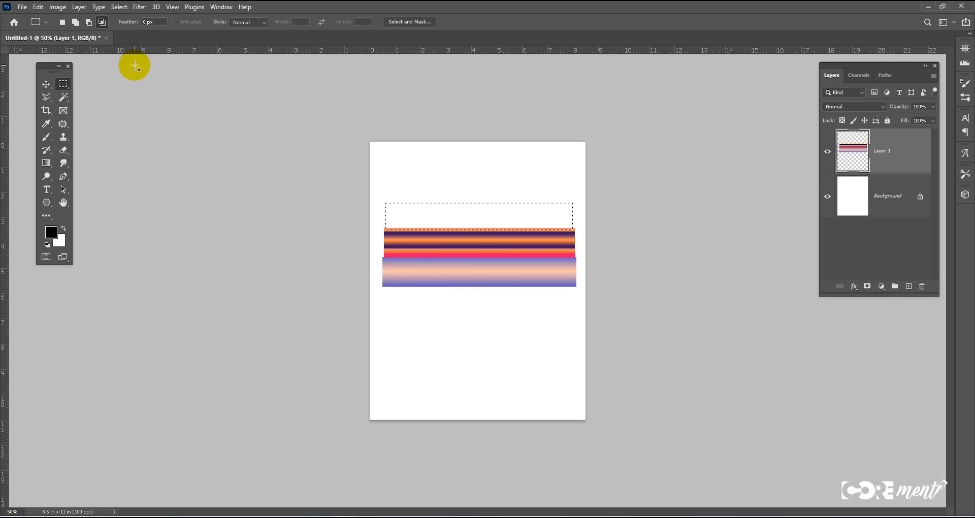
left_click(46, 124)
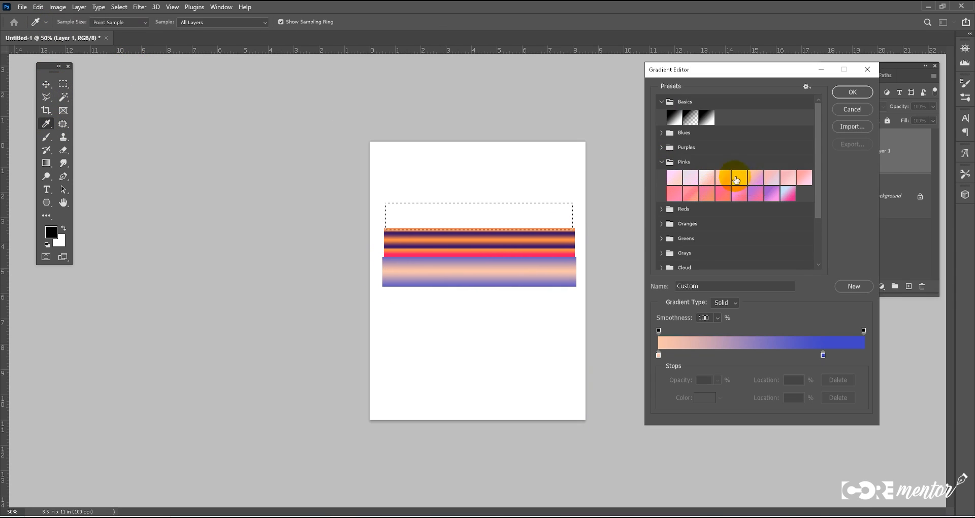
left_click(738, 179)
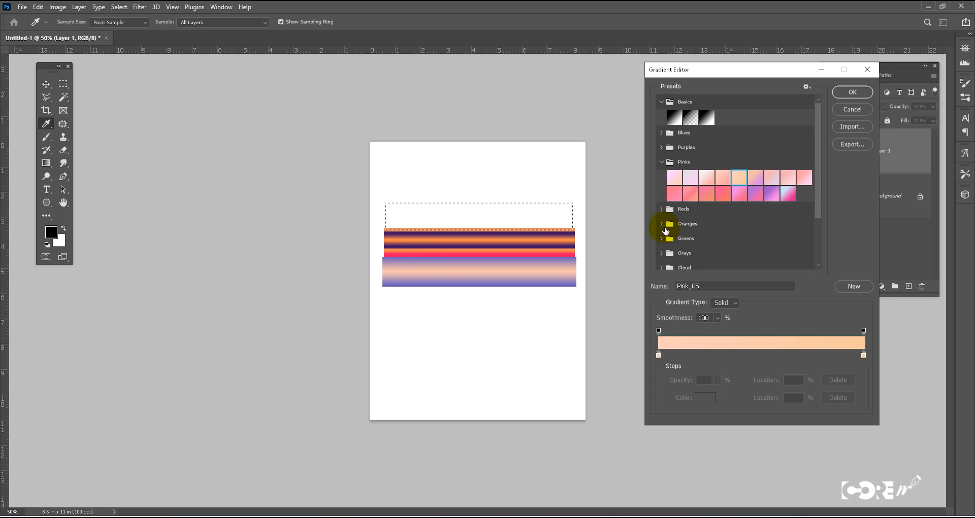
left_click(661, 224)
left_click(739, 238)
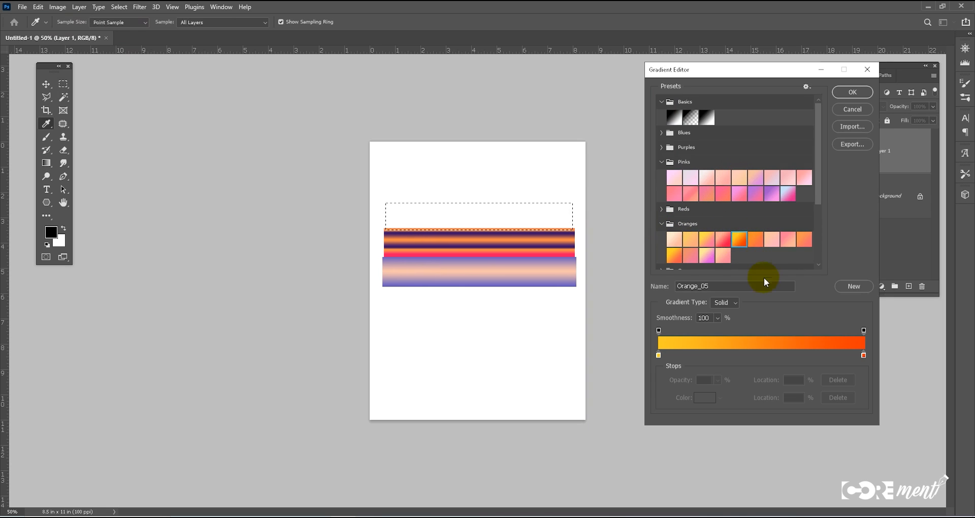
left_click(851, 91)
left_click_drag(479, 231, 480, 203)
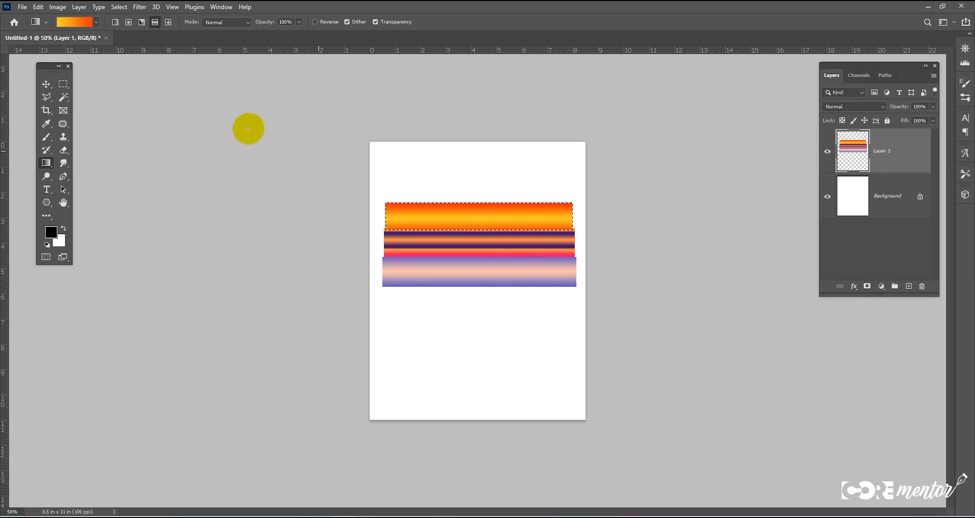
Step: Duplicate the layer with the three gradient bands and place the copy at the page's upper edge, above the original
left_click(47, 85)
left_click_drag(407, 214, 506, 185)
left_click_drag(508, 246, 505, 270)
left_click_drag(507, 182, 505, 187)
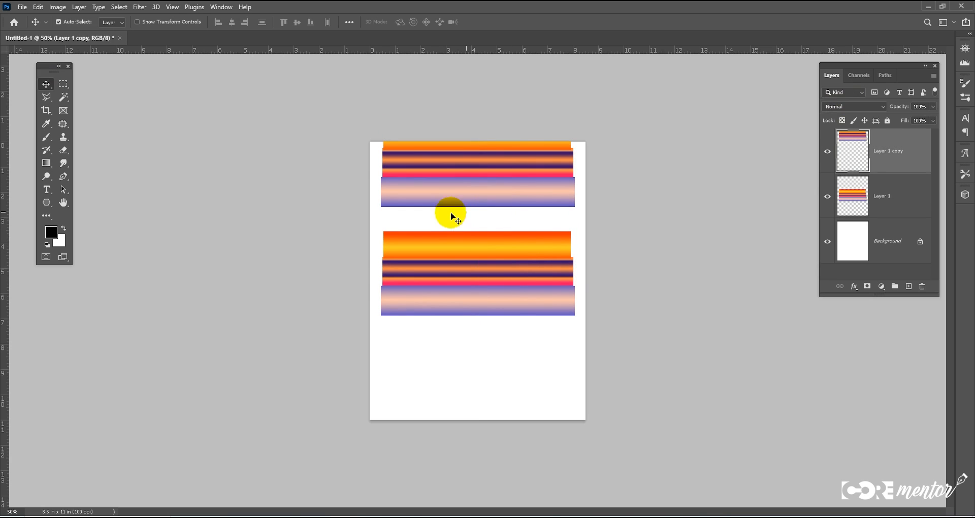
Step: Hide the copied layer and distort the original bands into flowing waves with the Smudge tool at 50% strength
left_click(63, 163)
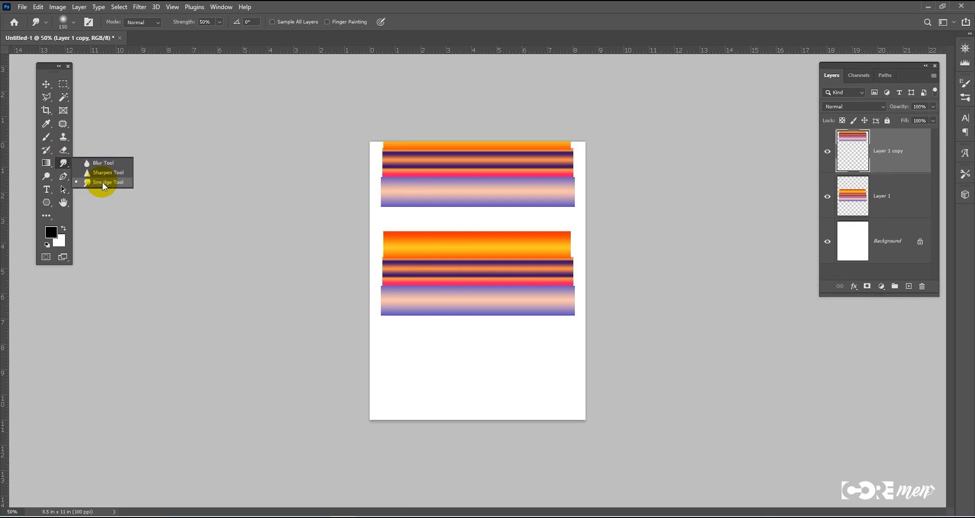
left_click(102, 182)
left_click(455, 305, "ctrl")
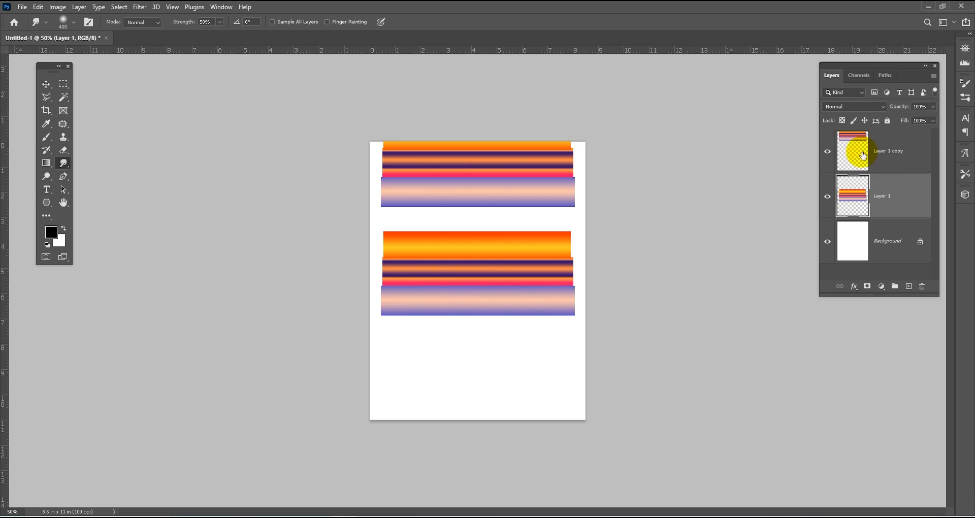
left_click(827, 151)
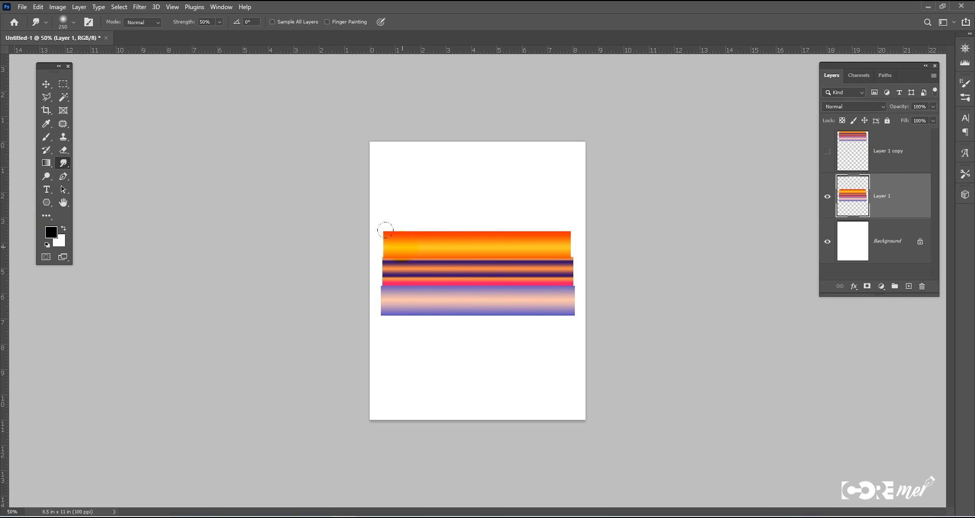
mouse_move(383, 226)
left_mouse_down()
mouse_move(372, 297)
mouse_move(386, 315)
mouse_move(440, 329)
mouse_move(490, 310)
mouse_move(503, 259)
mouse_move(462, 237)
mouse_move(443, 239)
mouse_move(428, 260)
mouse_move(440, 301)
mouse_move(467, 320)
mouse_move(531, 324)
mouse_move(547, 313)
mouse_move(564, 277)
mouse_move(565, 241)
mouse_move(521, 176)
mouse_move(417, 168)
mouse_move(396, 333)
mouse_move(371, 234)
mouse_move(543, 238)
mouse_move(487, 354)
mouse_move(490, 297)
mouse_move(437, 238)
mouse_move(510, 243)
mouse_move(494, 369)
mouse_move(494, 275)
mouse_move(532, 253)
mouse_move(531, 150)
mouse_move(582, 281)
mouse_move(537, 162)
mouse_move(499, 200)
mouse_move(538, 289)
mouse_move(613, 350)
mouse_move(444, 387)
left_mouse_up()
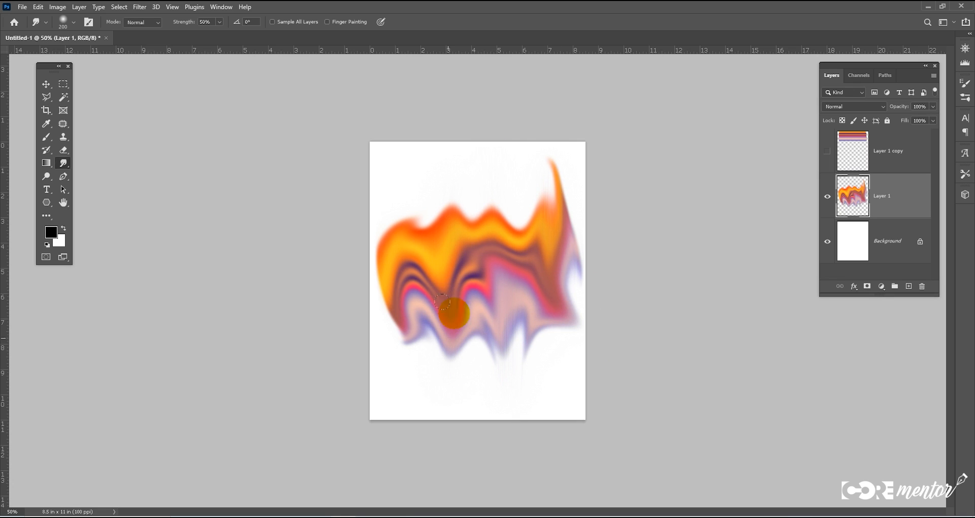
Step: Shift the smudged artwork slightly on the page and copy a rectangular area from its middle onto a new layer
key("v")
left_click_drag(547, 301, 525, 307)
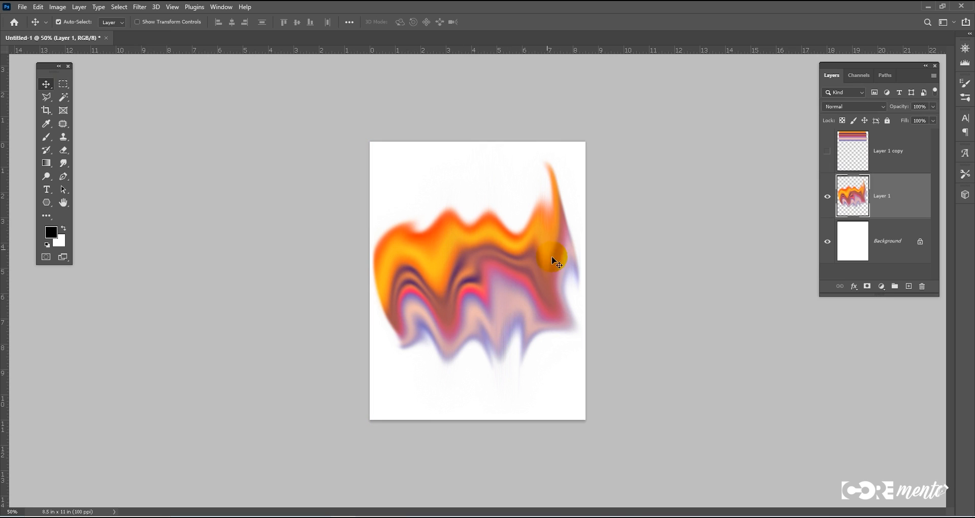
left_click(63, 85)
left_click_drag(406, 238, 556, 326)
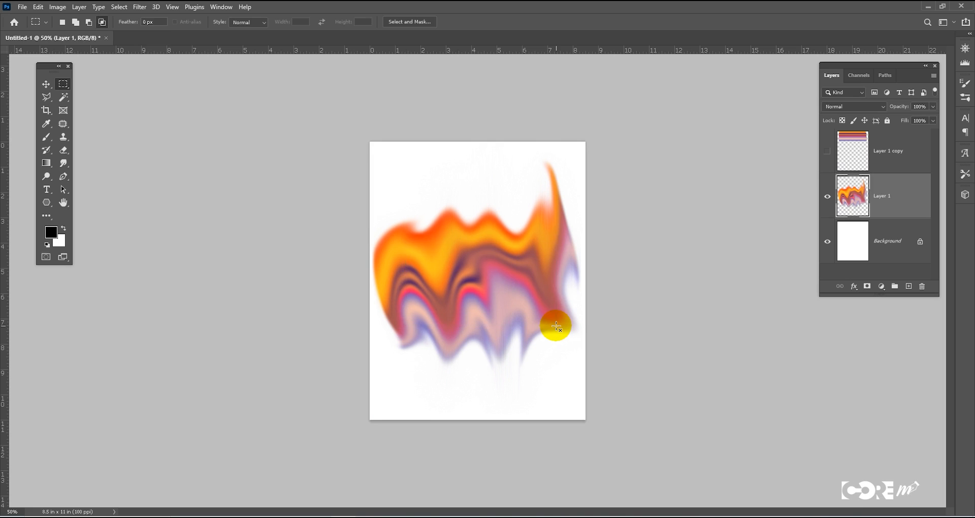
key("ctrl+j")
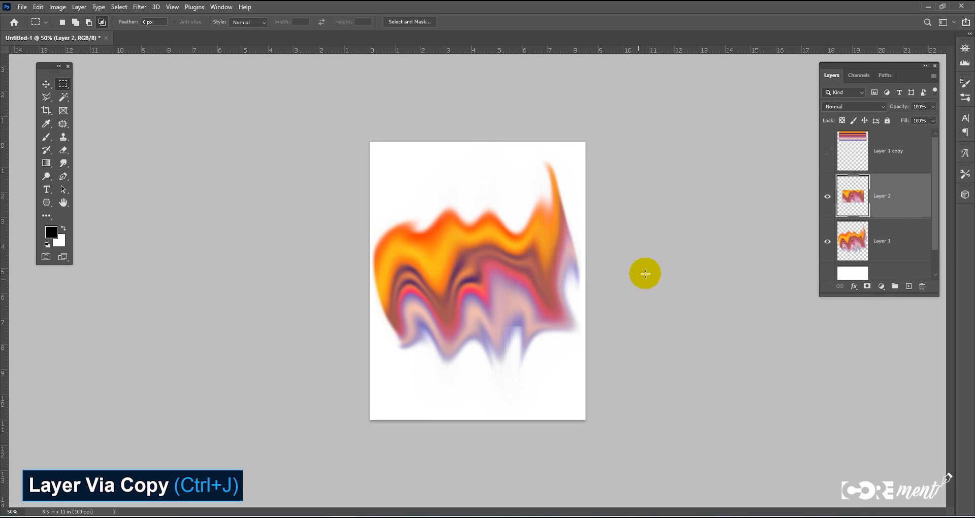
Step: Delete the smudged original layer and move the copied rectangle slightly up to the horizontal centre of the page
left_click_drag(896, 242, 921, 287)
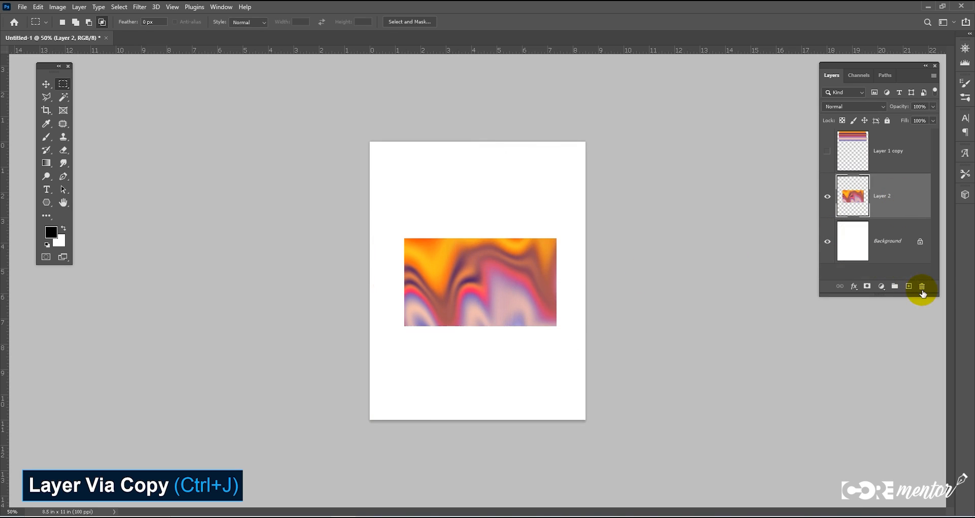
left_click(45, 84)
left_click_drag(499, 285, 496, 267)
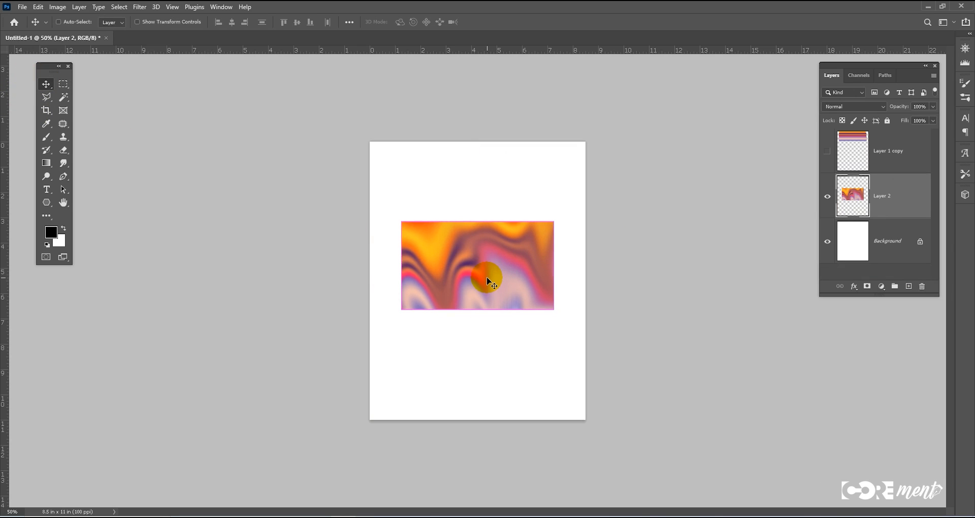
Step: Duplicate the rectangle directly below itself, flip the copy vertically and merge both layers into one mirrored pattern
left_click_drag(483, 290, 485, 363)
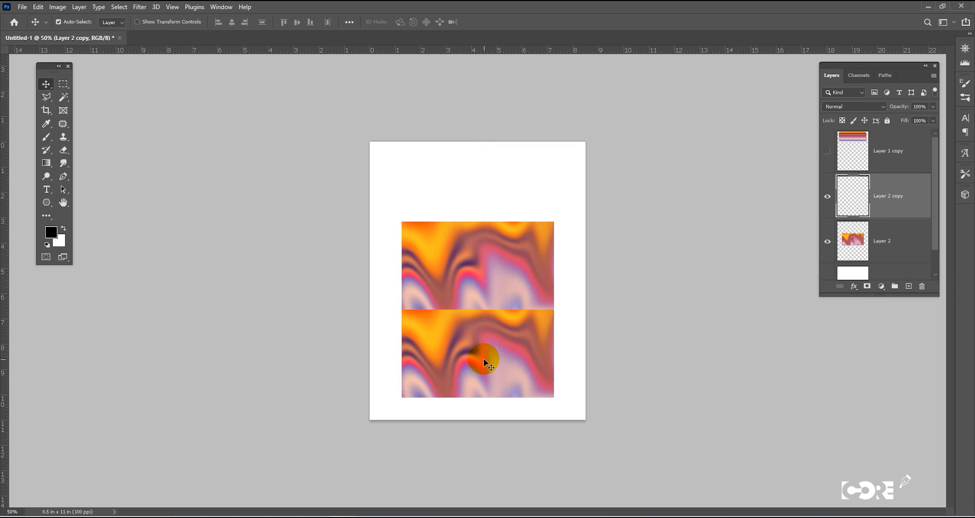
key("ctrl+t")
right_click(489, 342)
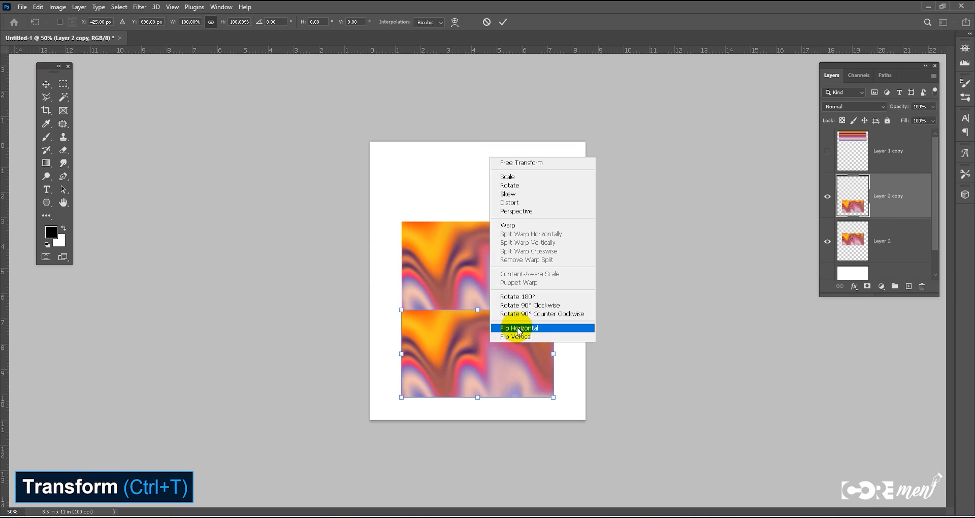
left_click(519, 335)
key("Return")
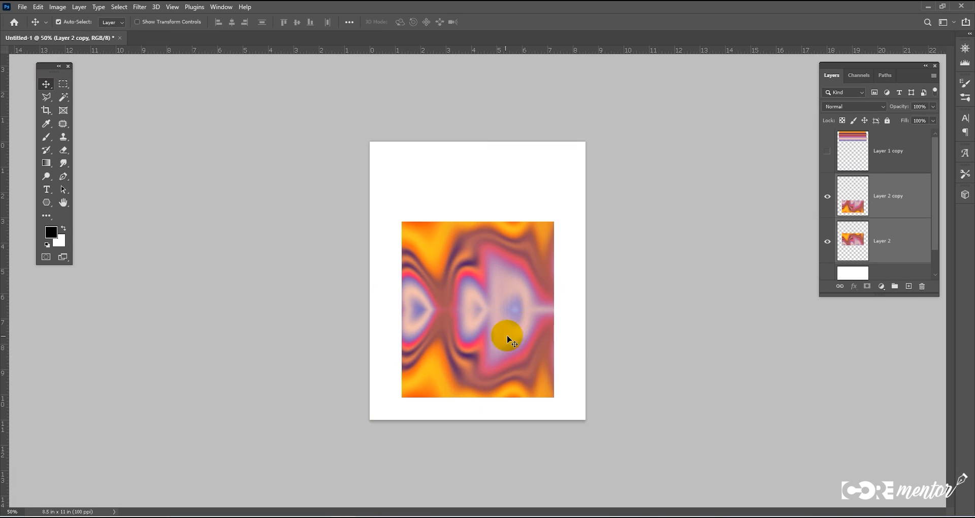
key("ctrl+e")
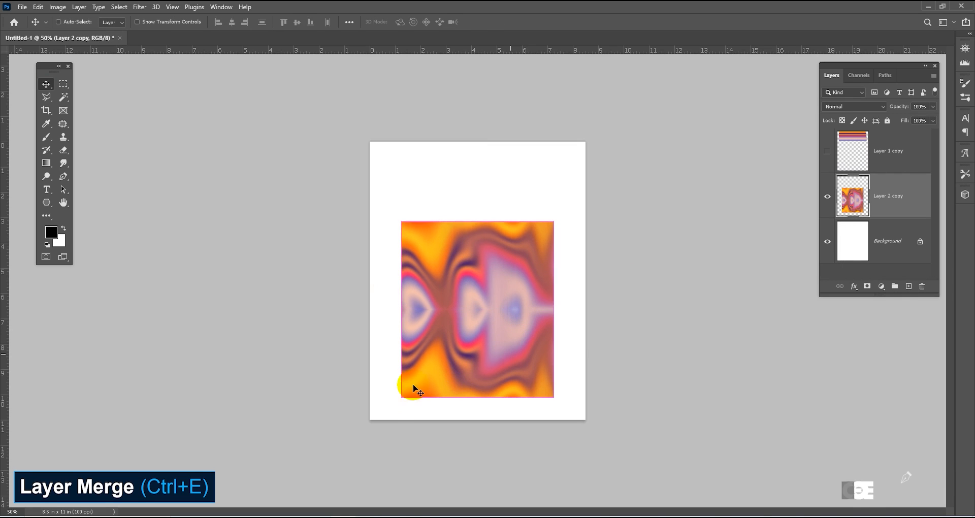
Step: Scale the merged pattern down proportionally and place it in the right half of the page
key("ctrl+t")
left_click_drag(401, 397, 550, 295)
key("Return")
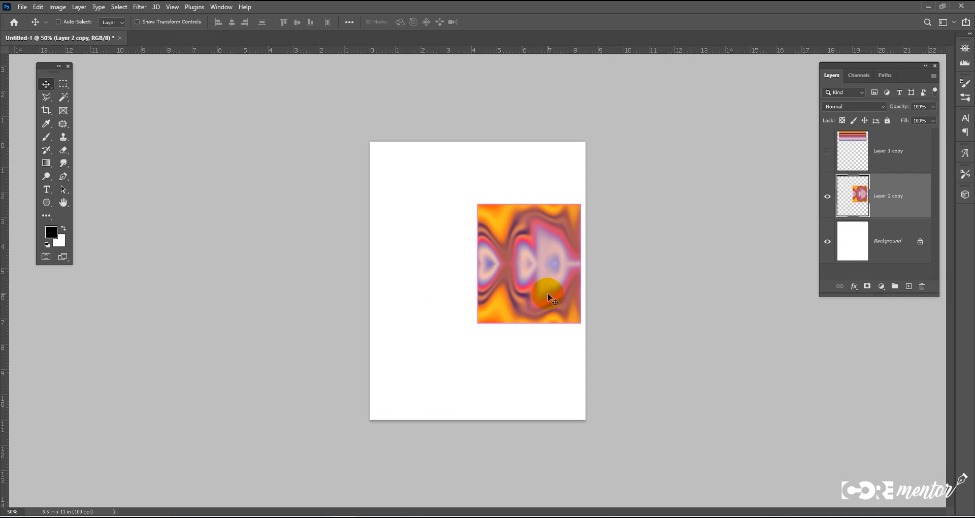
Step: Duplicate the pattern, flip the copy horizontally, place it edge to edge on the left side and merge the two layers
key("ctrl+j")
key("ctrl+t")
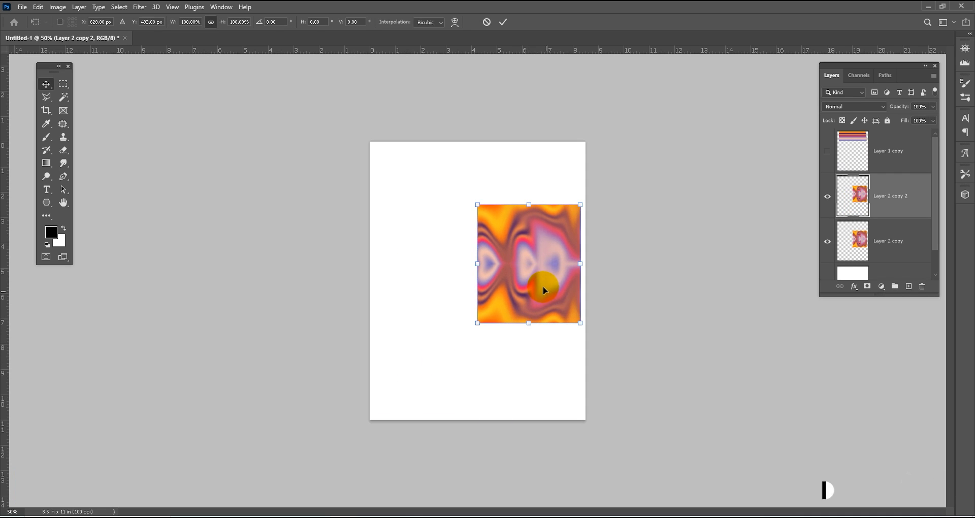
right_click(543, 287)
left_click(569, 459)
left_click_drag(546, 303, 443, 304)
key("Return")
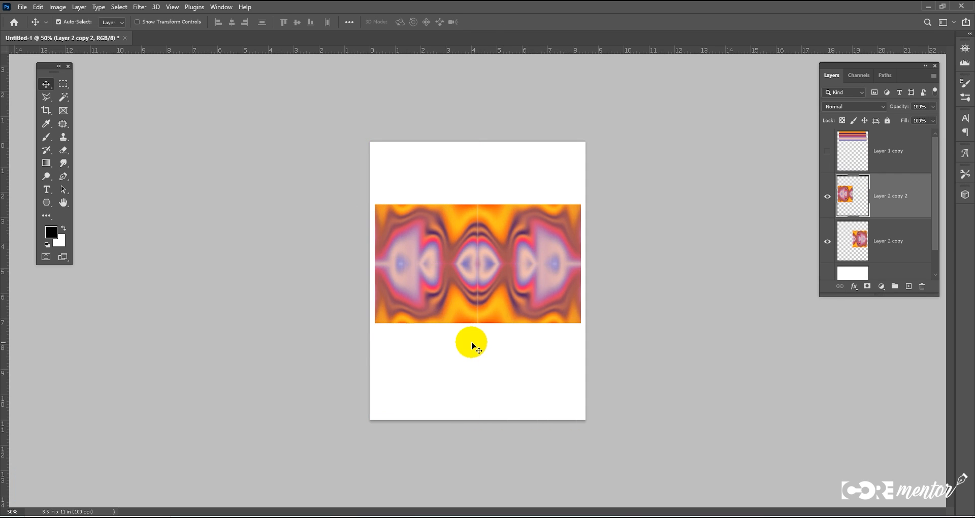
key("alt+shift+bracketleft")
key("ctrl+e")
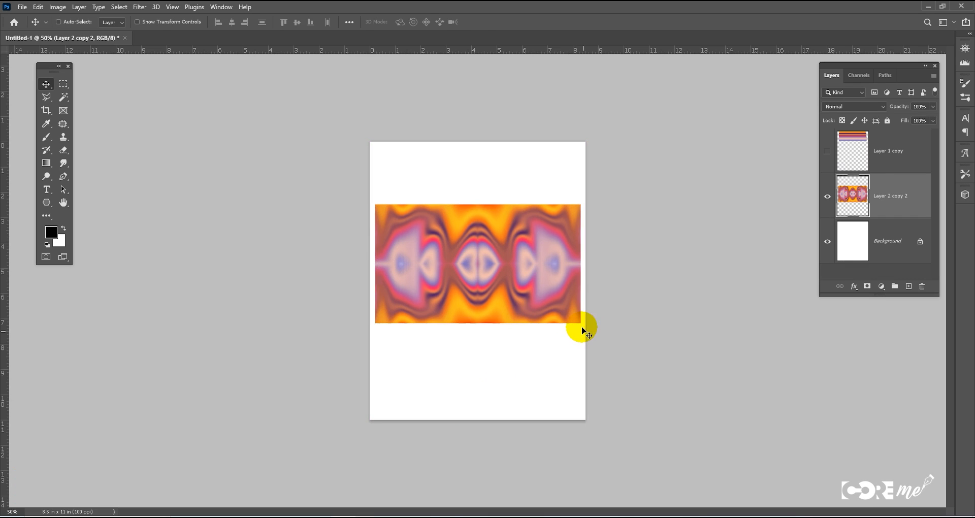
Step: Rotate the merged pattern by -90° and enlarge it proportionally to nearly the full page height
key("ctrl+t")
left_click_drag(590, 326, 526, 155)
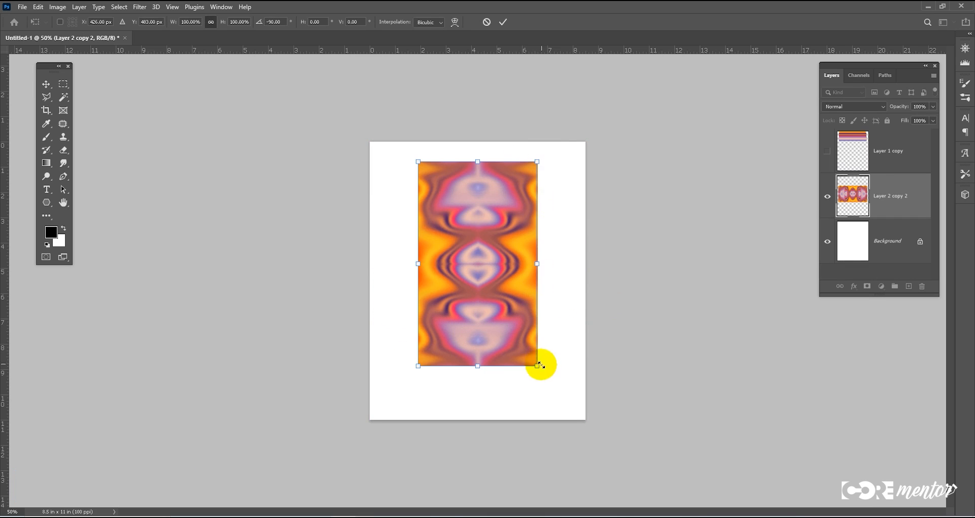
left_click_drag(538, 368, 553, 412)
key("Return")
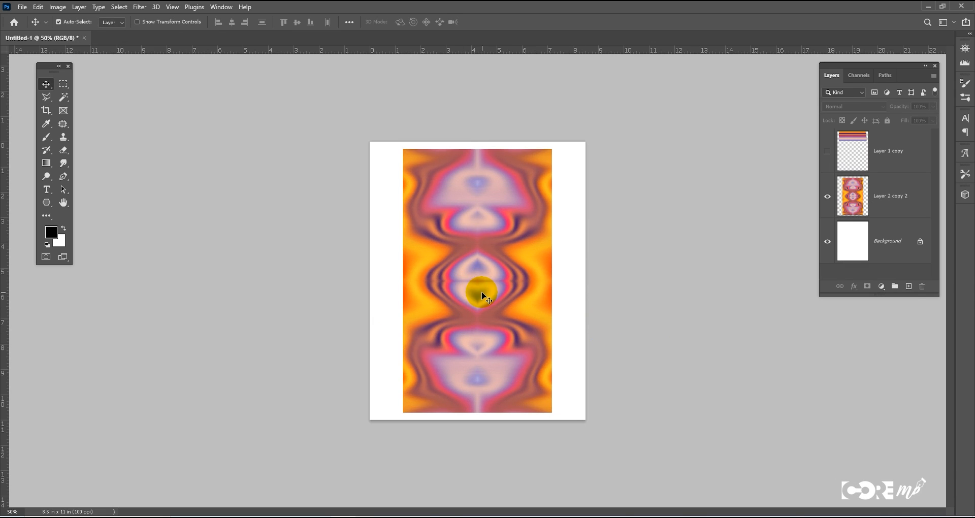
mouse_move(482, 293)
left_mouse_down()
mouse_move(468, 292)
mouse_move(475, 296)
left_mouse_up()
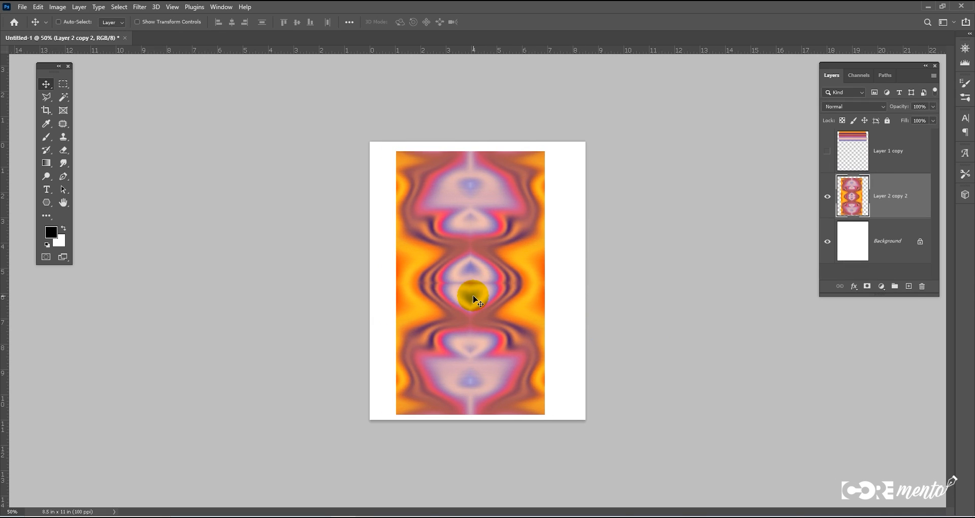
key("ctrl+z")
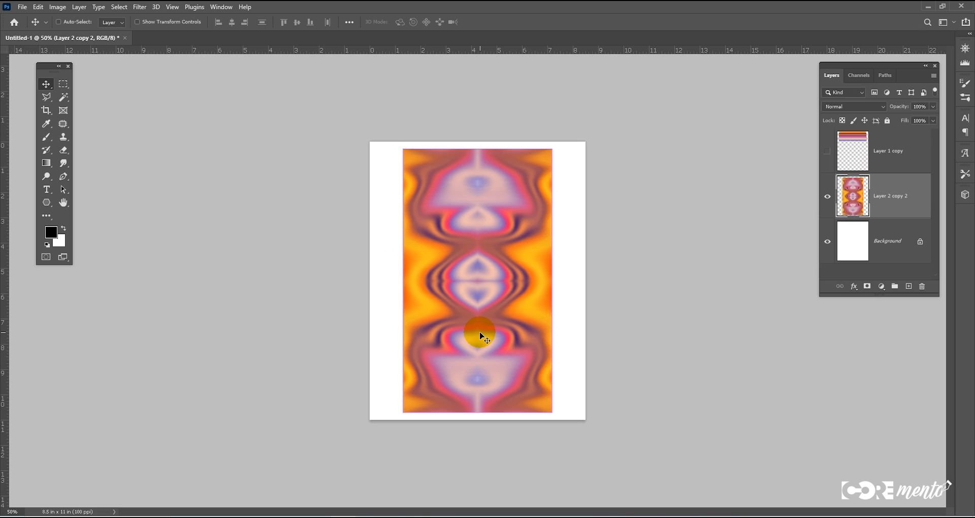
Step: Duplicate the pattern layer, rotate the copy by -90° and stretch it vertically to match the original's height
key("ctrl+j")
left_click_drag(555, 419, 617, 199)
key("ctrl+t")
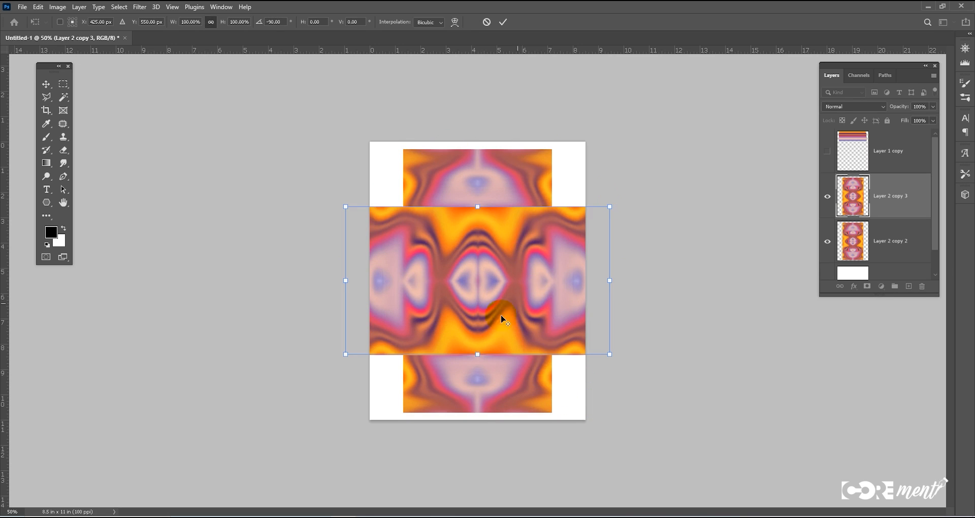
left_click_drag(477, 357, 475, 418)
left_click_drag(477, 219, 478, 162)
key("Return")
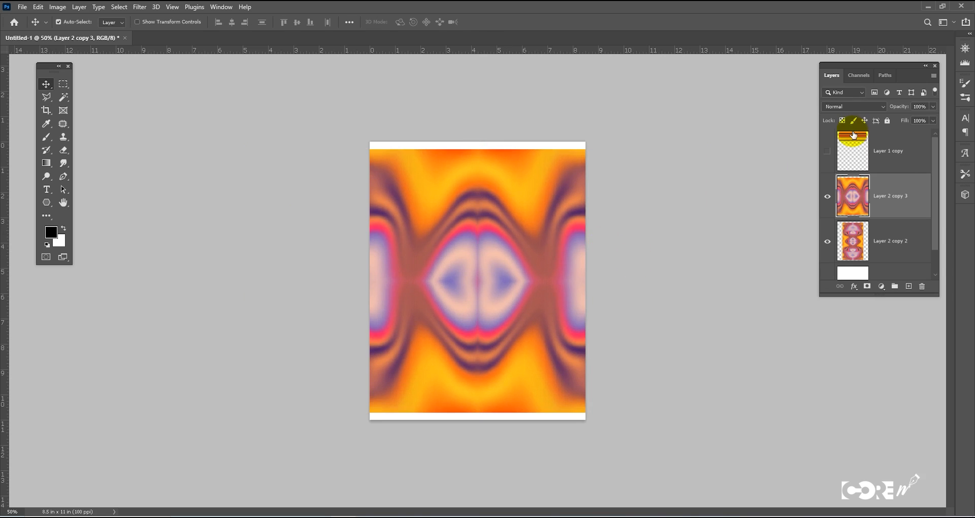
Step: Try the darkening blend modes from Multiply to Darker Color on the stretched copy and return it to Normal
left_click(881, 107)
left_click(859, 140)
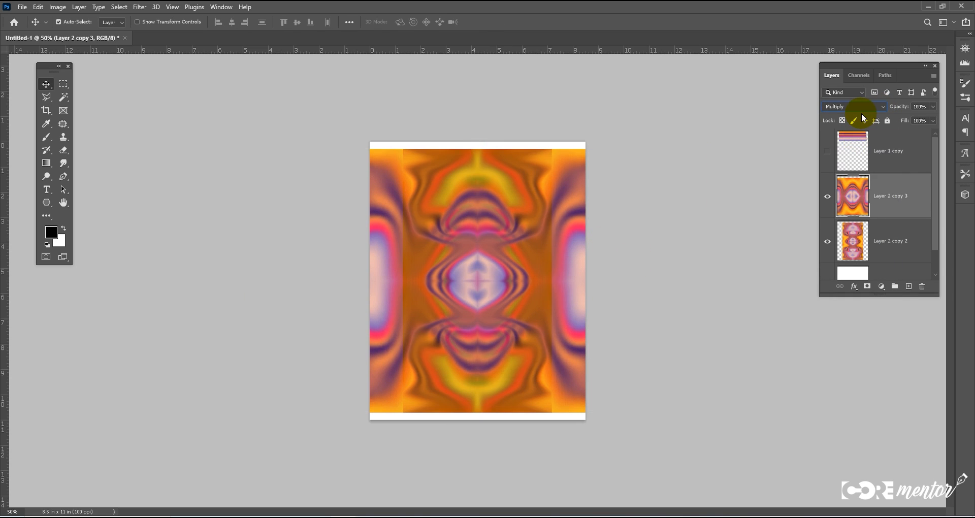
key("Down")
key("Down")
key("Down")
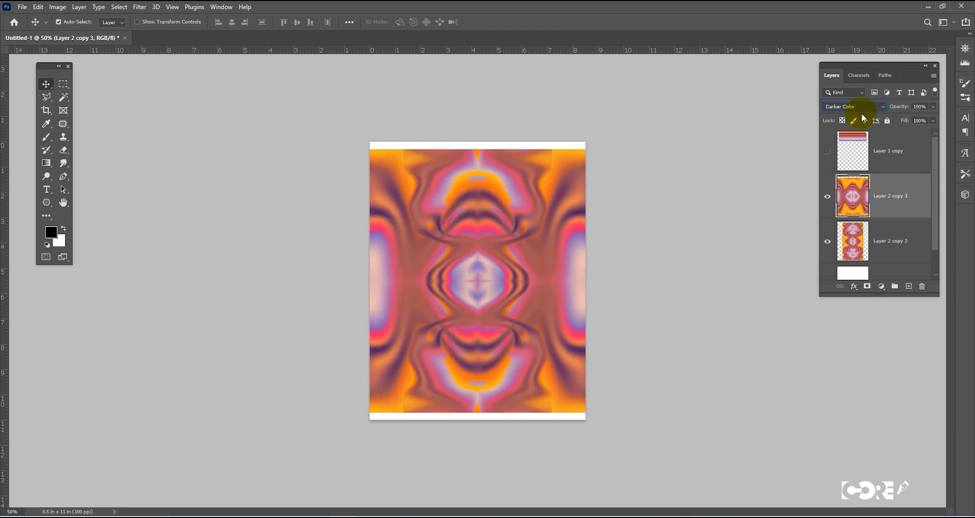
key("Down")
key("Up")
key("Up")
key("Up")
key("Up")
key("Up")
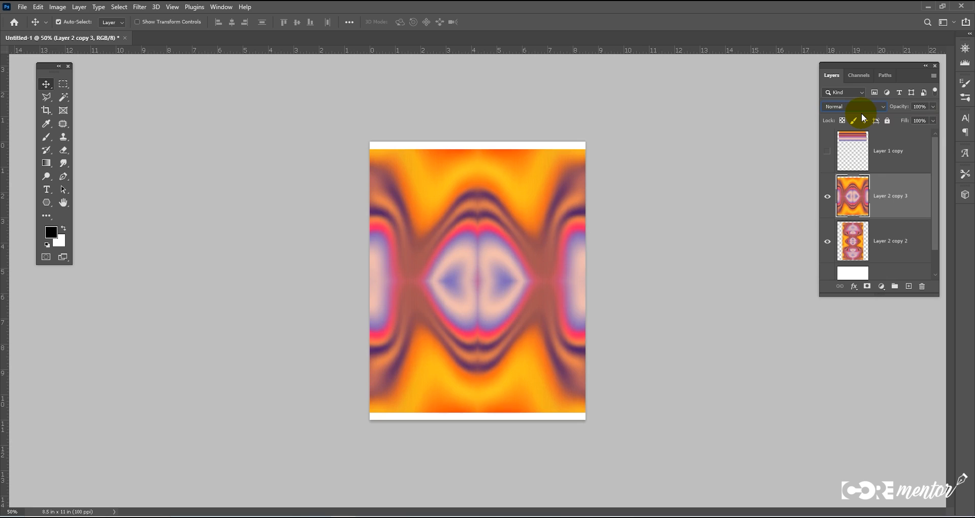
Step: Cycle the stretched copy's blend mode through Lighten, Linear Dodge (Add), Vivid Light and Hard Mix to Difference
key("Down")
key("Down")
key("Down")
key("Down")
key("Down")
key("Down")
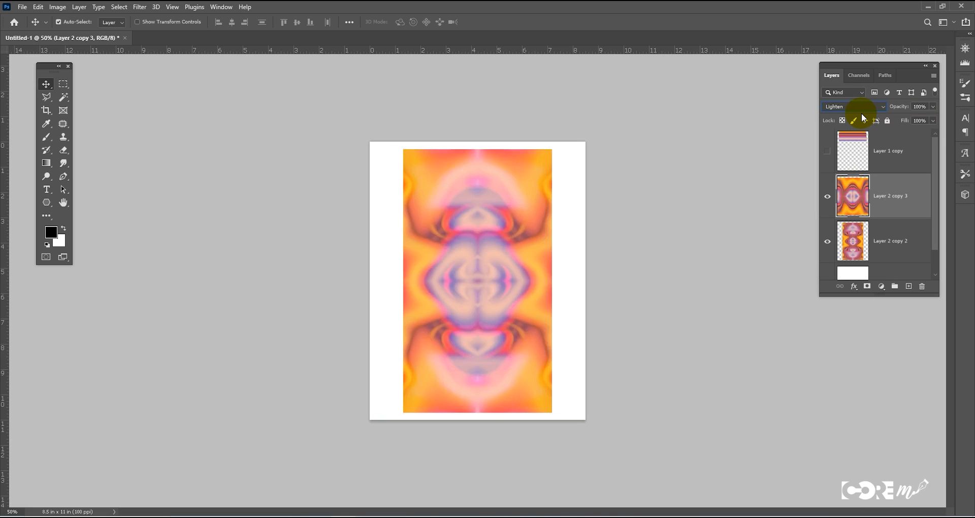
key("Down")
key("Down")
key("Down")
key("Down")
key("Down")
key("Down")
key("Down")
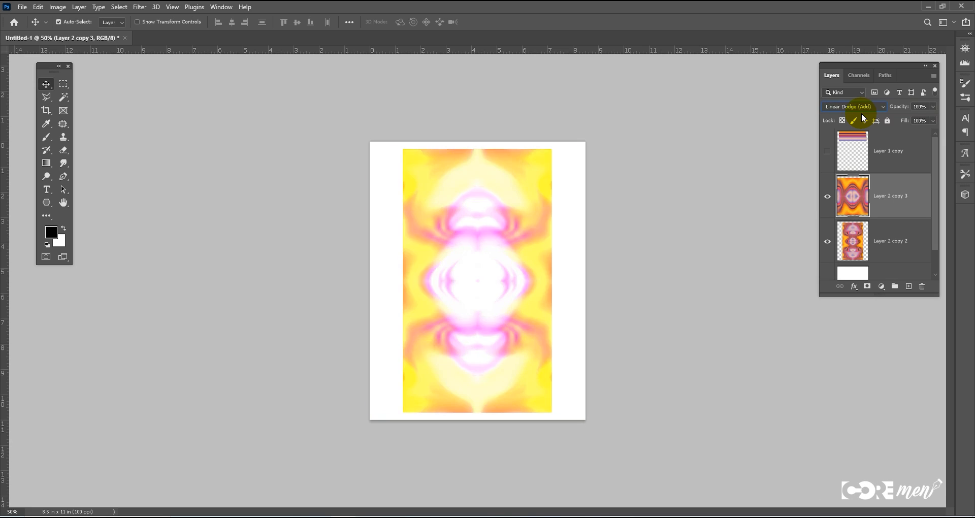
key("Down")
key("Down")
key("Down")
key("Down")
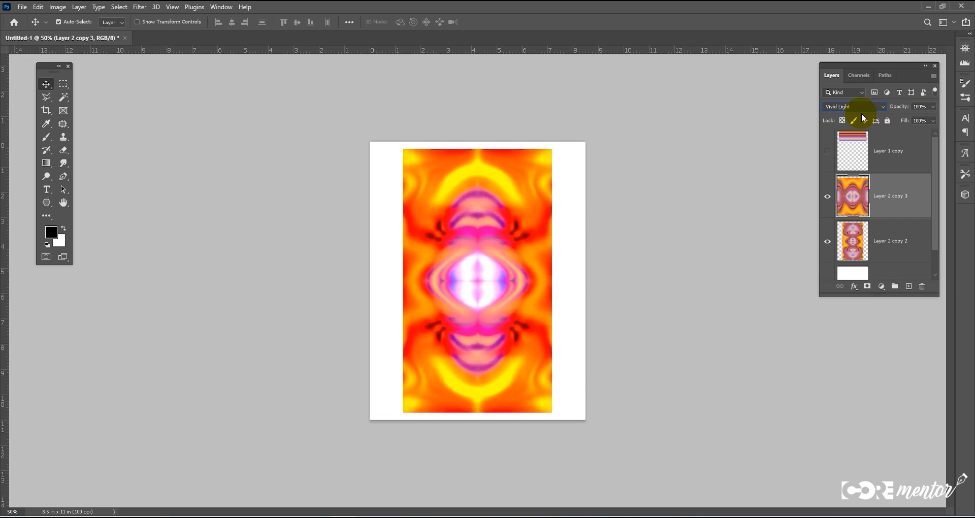
key("Down")
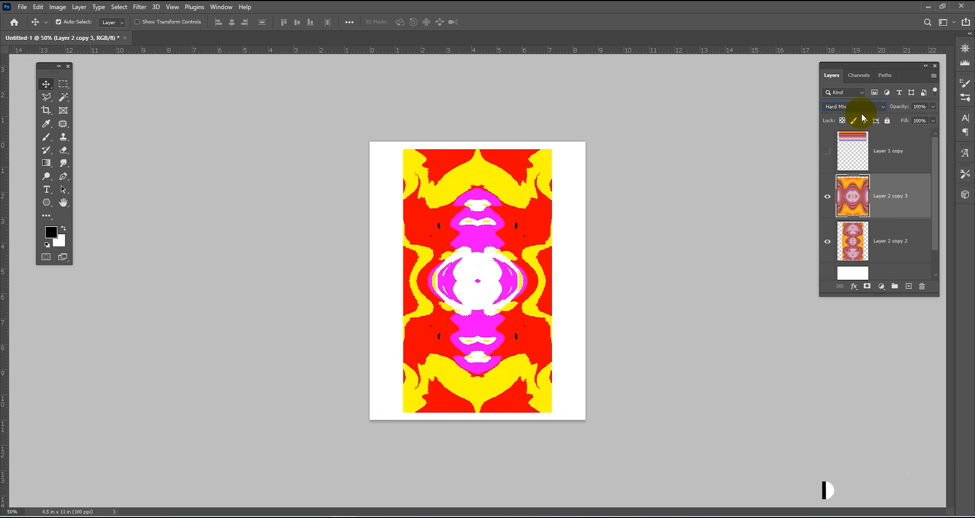
key("Down")
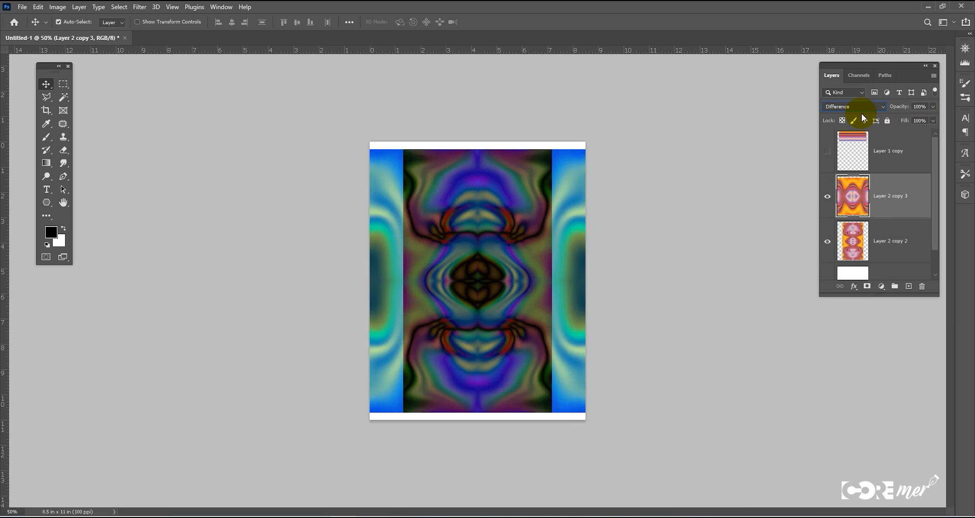
Step: Delete the two pattern layers and open the image ROSE-01
key("Escape")
left_click(354, 388)
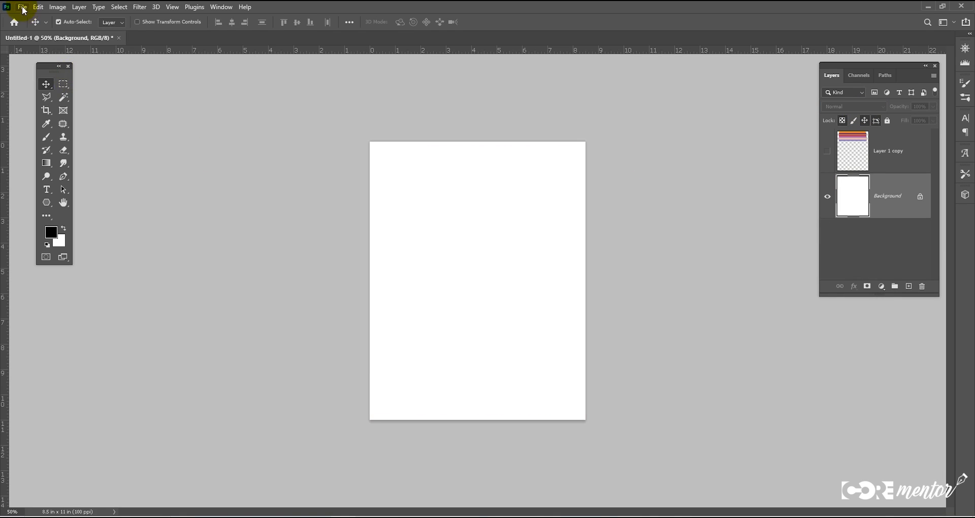
left_click(22, 7)
left_click(40, 26)
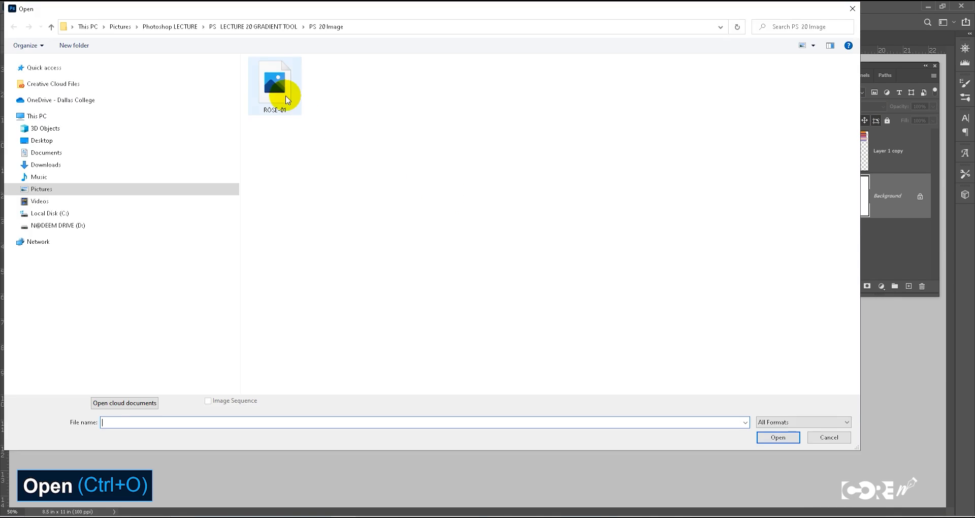
double_click(283, 94)
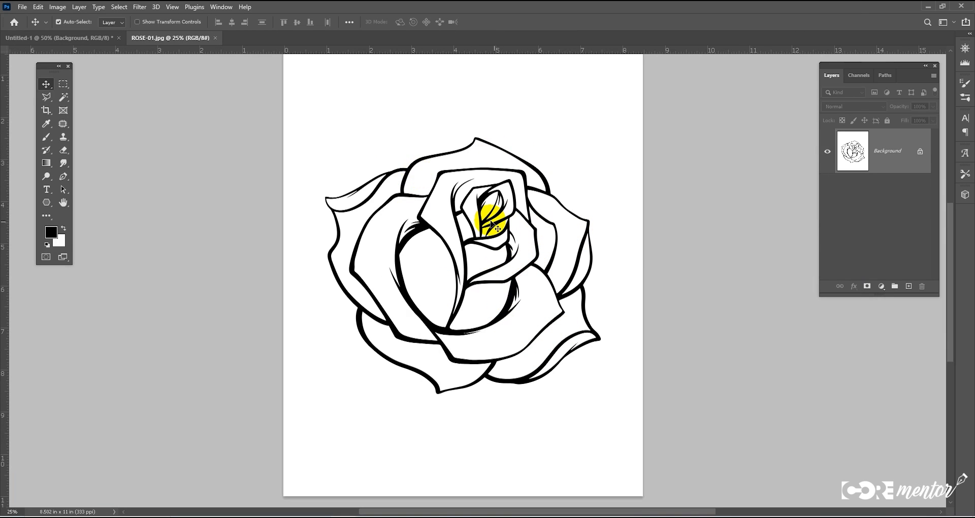
Step: Set the foreground colour to a bright red
left_click(63, 97)
left_click(466, 158)
key("v")
left_click(51, 232)
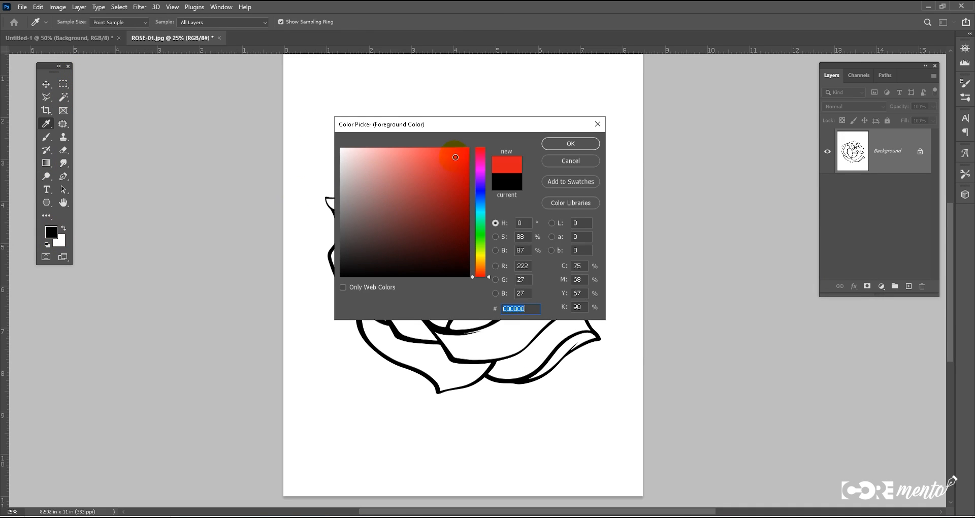
left_click(563, 148)
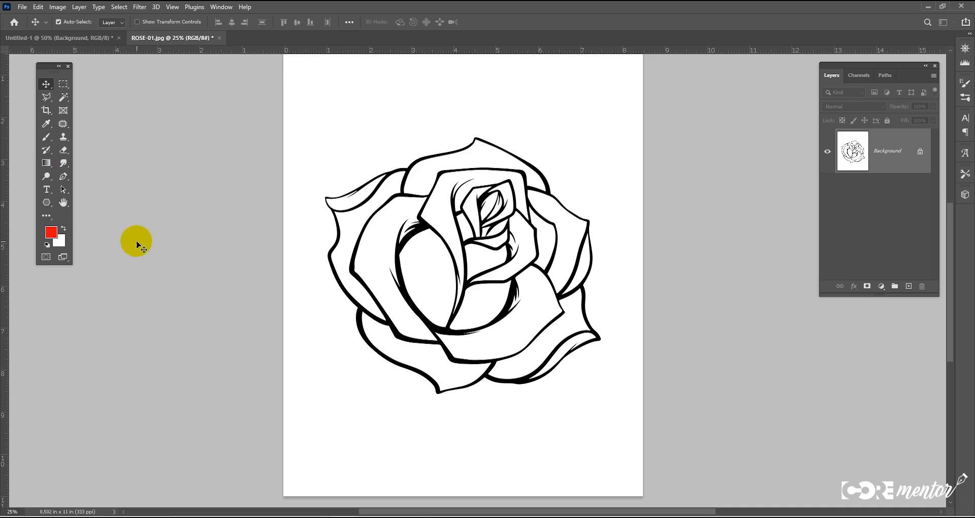
Step: Set the background colour to light pink, ffacac
left_click(60, 241)
left_click(385, 147)
left_click_drag(385, 147, 374, 145)
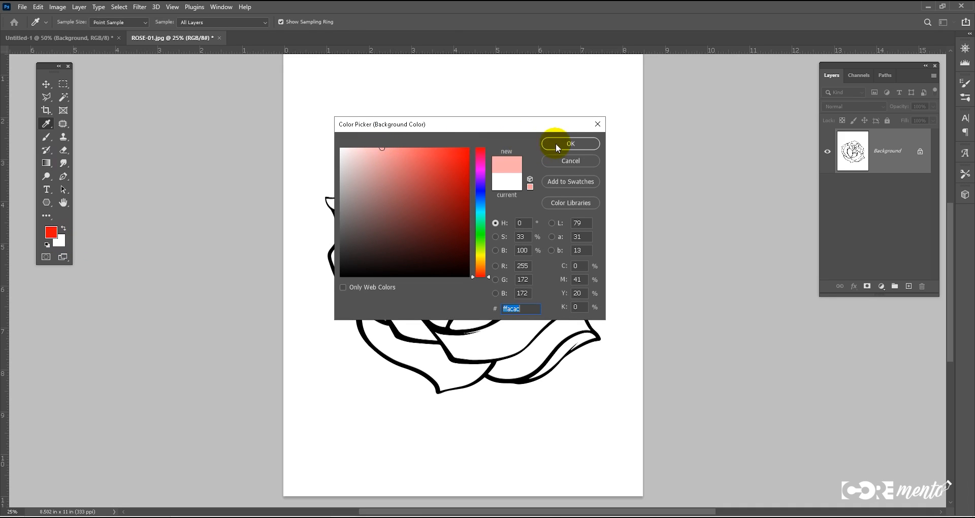
left_click(557, 146)
Step: Select the rose's uppermost outer petal with the Magic Wand and fill it with an upward linear Orange_05 gradient
left_click(46, 163)
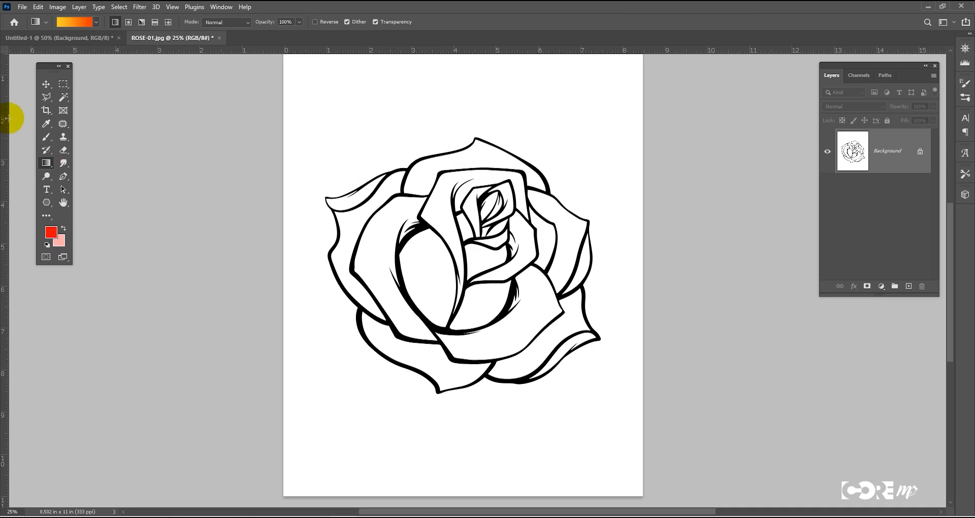
left_click(64, 97)
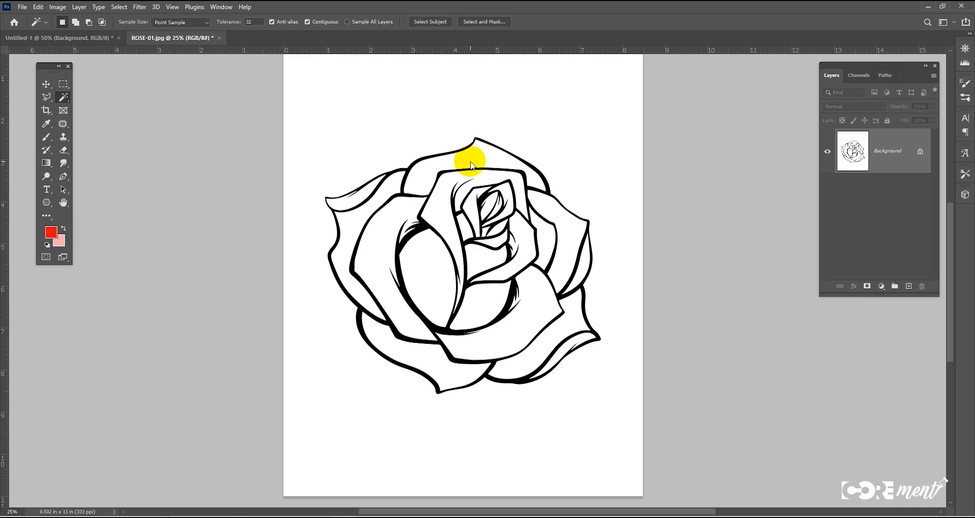
left_click(46, 163)
left_click_drag(469, 173, 467, 146)
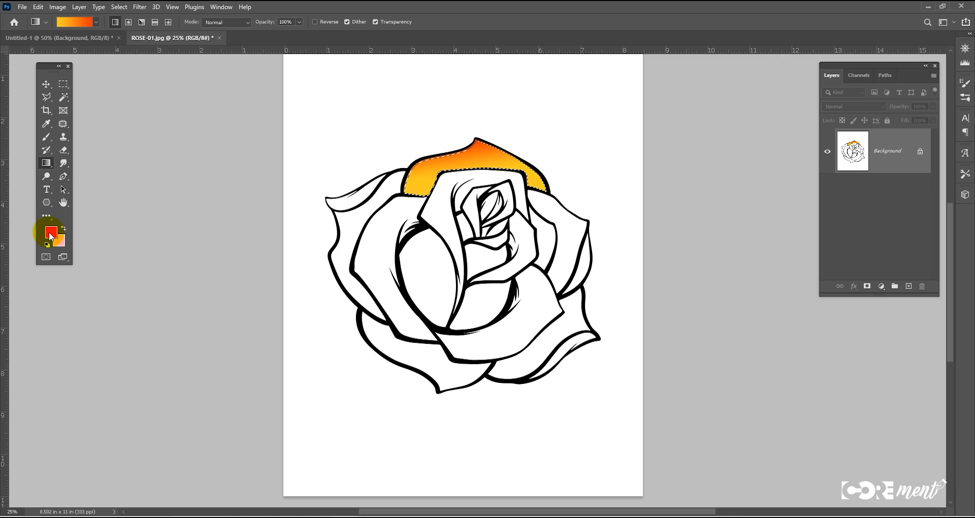
Step: Choose the Foreground to Background gradient preset and refill the selected uppermost petal with an upward linear gradient from red to pink
left_click(75, 21)
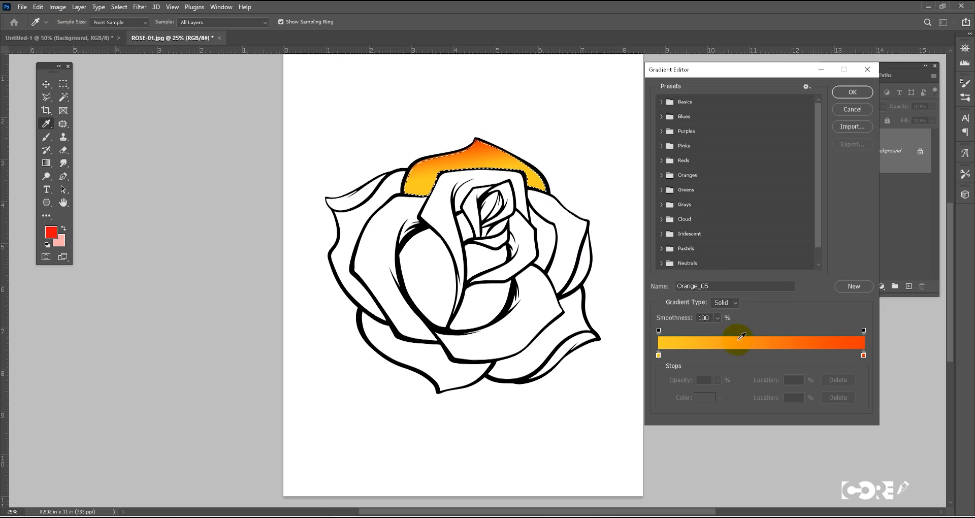
left_click(660, 104)
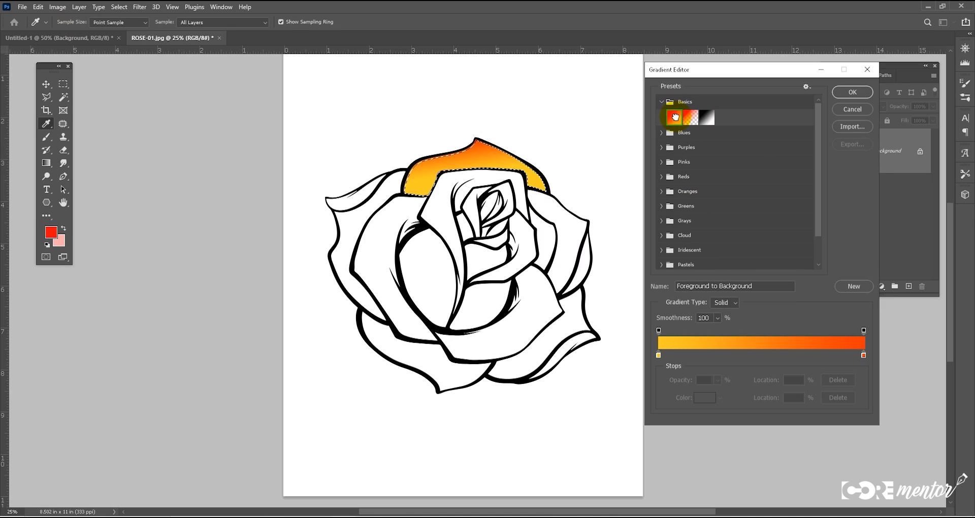
left_click(675, 117)
left_click(842, 92)
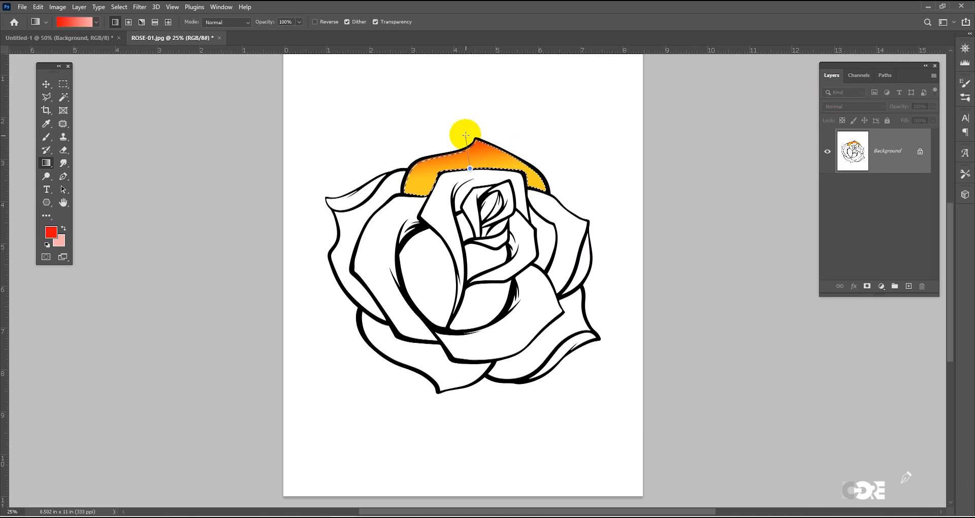
left_click_drag(465, 188, 466, 135)
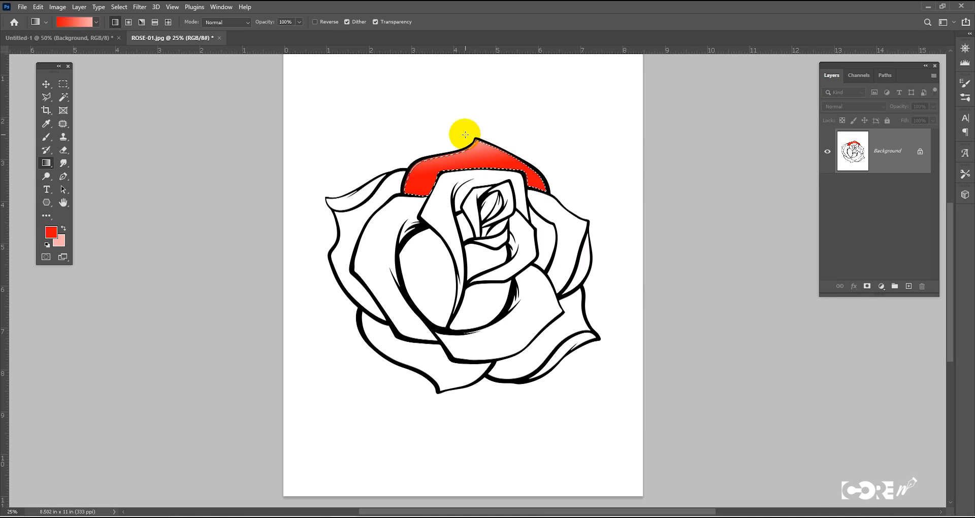
Step: Set the foreground colour to a lighter red, ff4444, refill the uppermost petal with the gradient and clear the selection
left_click(51, 232)
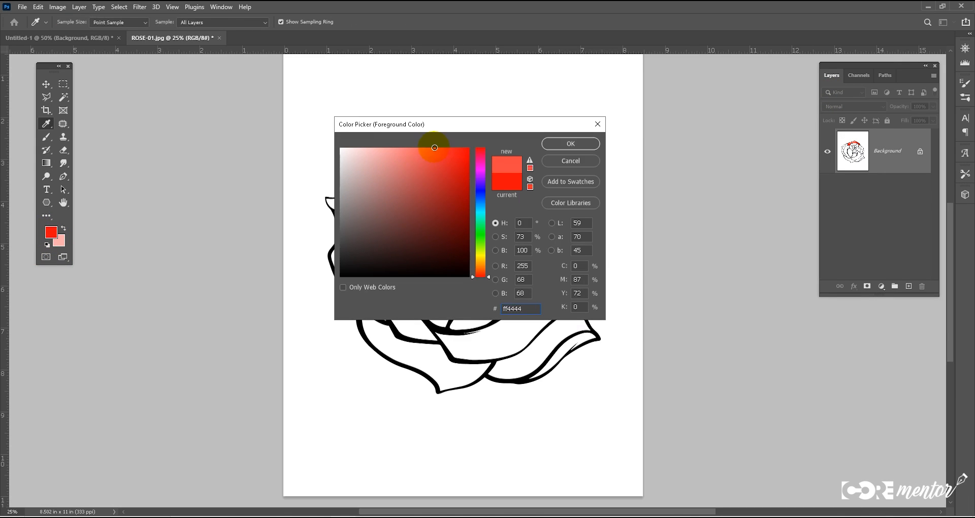
left_click(579, 144)
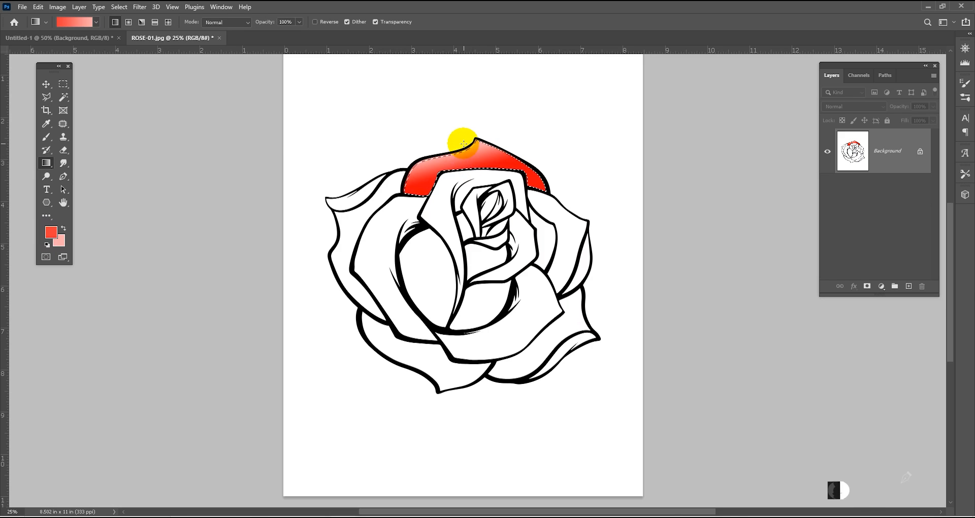
key("ctrl+d")
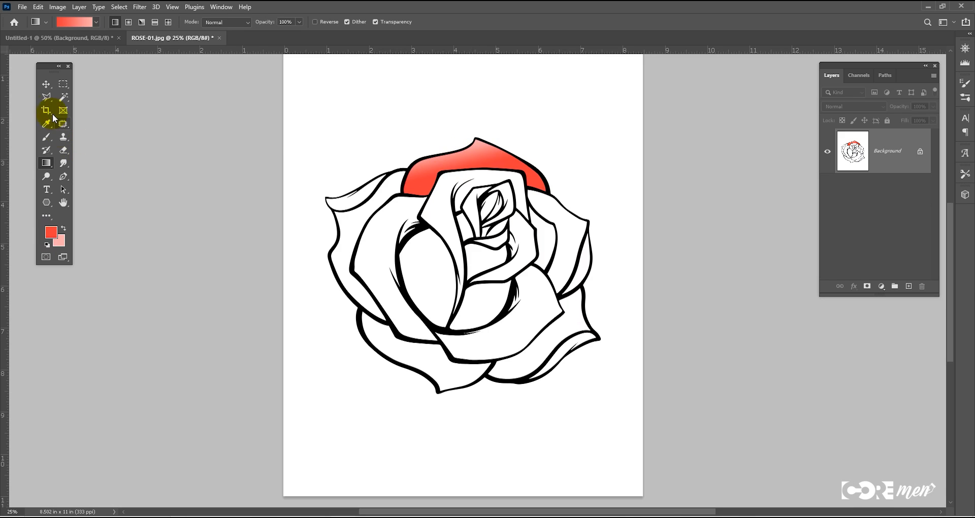
Step: Select the outer left petal and the large petal beside it in turn, filling each with a leftward red-to-pink linear gradient
left_click(63, 97)
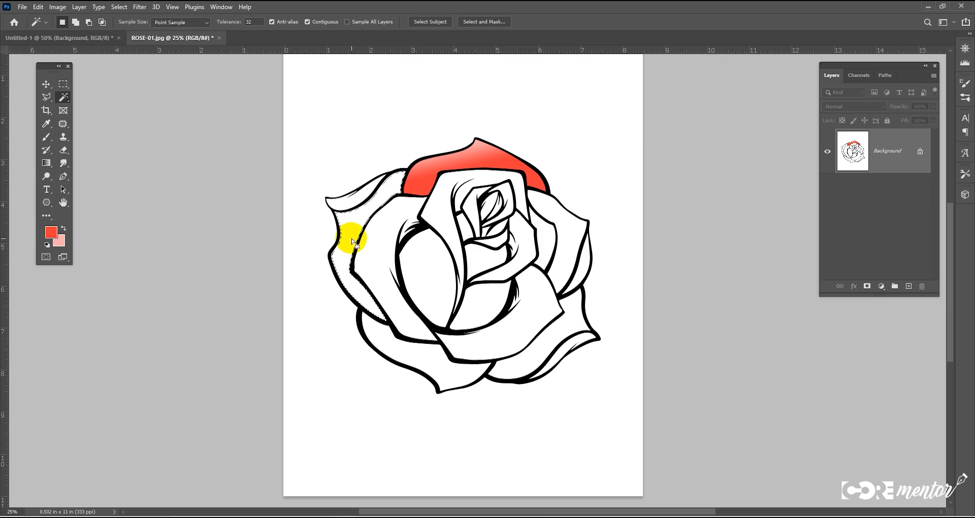
left_click(46, 163)
left_click_drag(360, 223, 325, 225)
left_click(64, 98)
left_click(385, 268)
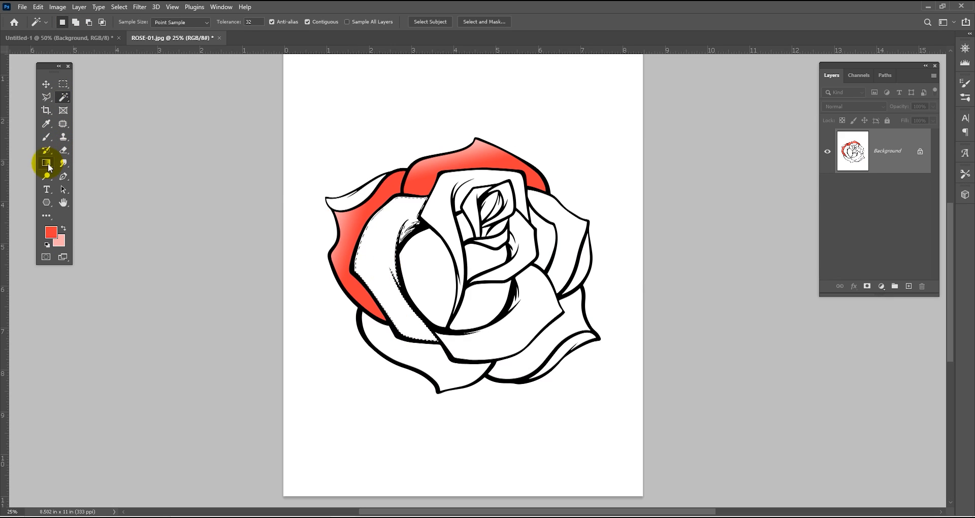
left_click(46, 163)
left_click_drag(392, 255, 352, 261)
Step: Select the curled tip of the upper-left petal with the Magic Wand and fill it with a downward red-to-pink gradient
left_click(63, 98)
left_click(350, 192)
key("ctrl+d")
left_click(448, 289)
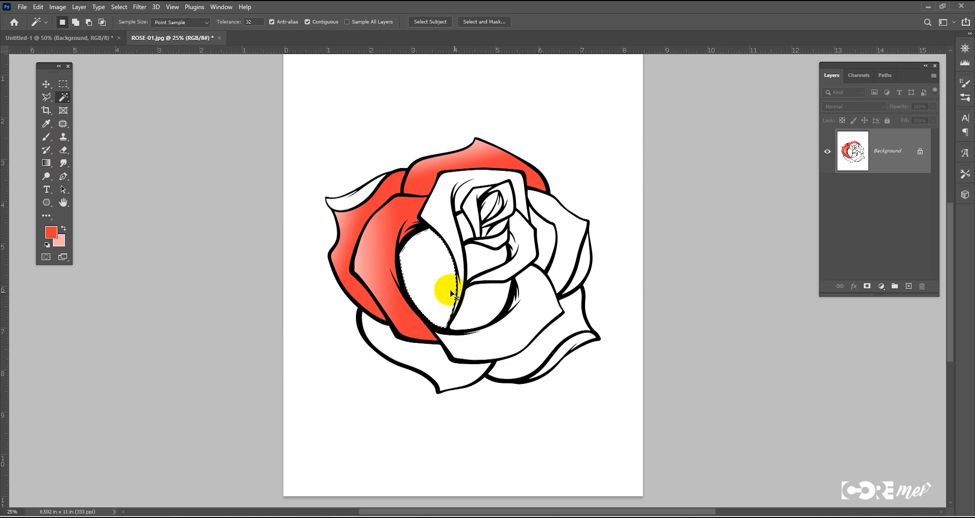
left_click(353, 197)
left_click(46, 163)
left_click_drag(348, 184, 354, 205)
Step: Fill the rose's bottom-left petal with a downward gradient and the oval petal left of the centre with an upward one
left_click(64, 98)
left_click(409, 353)
left_click(46, 163)
left_click_drag(419, 340, 410, 371)
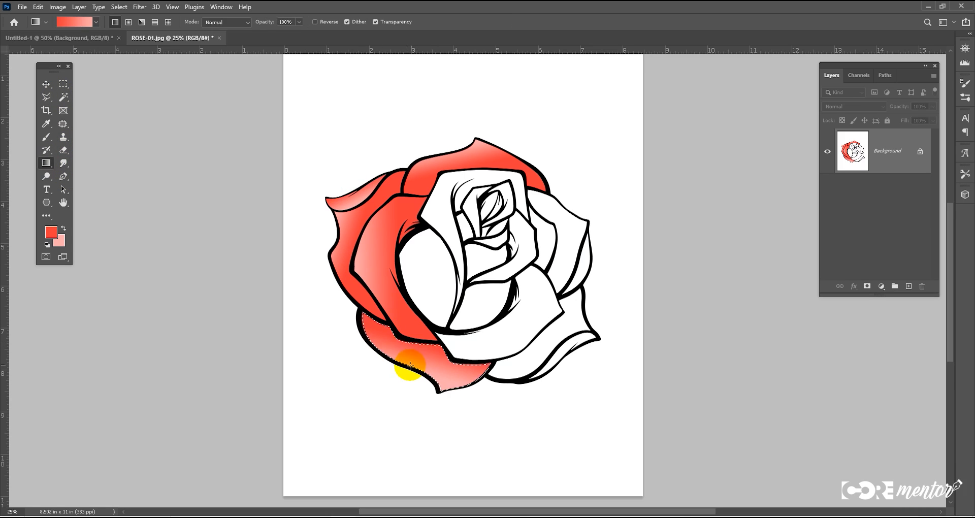
left_click(63, 98)
left_click(435, 266)
left_click(46, 163)
left_click_drag(442, 315, 419, 253)
Step: Select the large lower front petal and fill it with a red-to-pink gradient running toward its outer right edge
left_click(63, 98)
left_click(506, 328)
left_click(46, 163)
left_click_drag(519, 294, 566, 325)
Step: Fill the lower-right outer petal and its narrow folded edge with red-to-pink gradients that lighten outward
left_click(64, 97)
left_click(538, 351)
left_click(46, 163)
left_click(63, 98)
left_click(562, 355)
left_click(46, 163)
left_click_drag(561, 359, 568, 344)
Step: Fill the outer right petal with a rightward red-to-pink gradient and its folded outer edge with an upward one
left_click(64, 97)
left_click(567, 231)
left_click(46, 163)
mouse_move(561, 232)
left_mouse_down()
mouse_move(588, 225)
mouse_move(580, 229)
left_mouse_up()
left_click(63, 98)
left_click(584, 267)
left_click(46, 163)
mouse_move(579, 275)
left_mouse_down()
mouse_move(587, 253)
mouse_move(583, 261)
left_mouse_up()
Step: Fill the narrow inner right petal with a leftward gradient and the petal below the rose's centre with an upward one
left_click(63, 97)
left_click(545, 243)
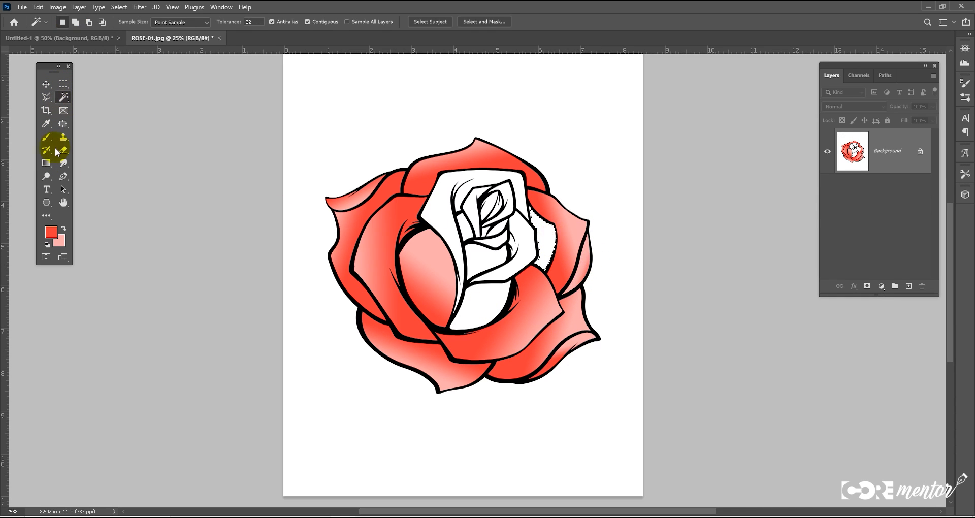
left_click(46, 163)
left_click_drag(551, 232, 537, 243)
left_click(64, 98)
left_click(478, 312)
left_click(46, 163)
left_click_drag(481, 324, 477, 298)
Step: Fill the two petals wrapping the rose's heart with red-to-pink gradients, rightward on the right one and leftward on the left one
left_click(64, 97)
left_click(523, 254)
left_click(46, 163)
left_click_drag(510, 244, 533, 241)
left_click(63, 97)
left_click(439, 201)
left_click(46, 163)
left_click_drag(453, 214, 430, 213)
Step: Fill the petal beneath the bud and the remaining small bud petals at the rose's centre with red-to-pink gradients
left_click(63, 97)
left_click(487, 256)
left_click(47, 163)
left_click_drag(482, 270, 441, 214)
left_click(64, 97)
left_click(466, 225)
left_click(46, 163)
key("w")
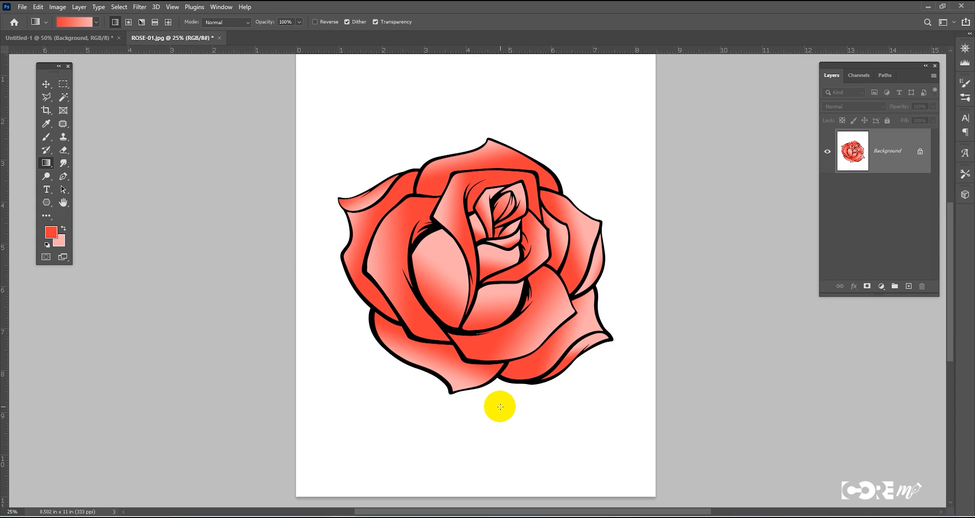
Step: Choose the Foreground to Transparent preset and draw a downward black gradient inside the rectangular selection on Layer 1
left_click(499, 303, "alt")
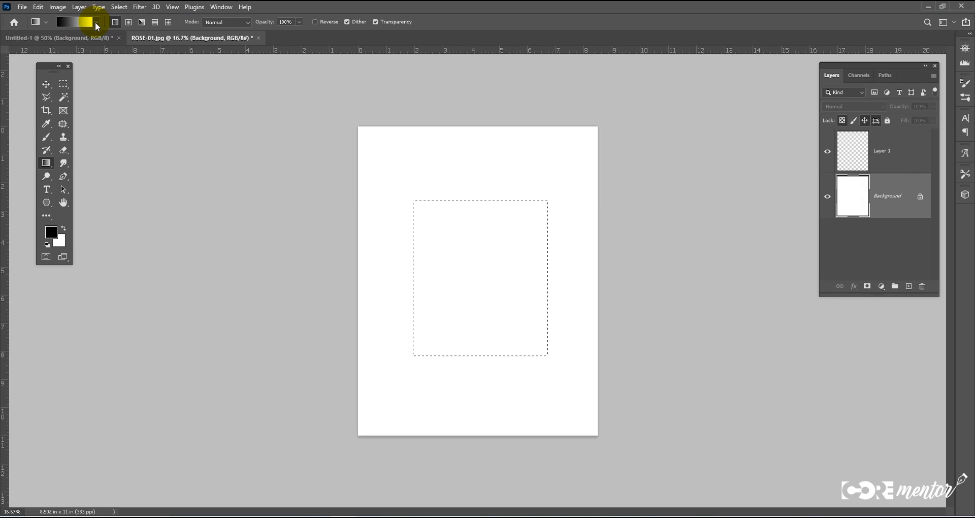
left_click(96, 23)
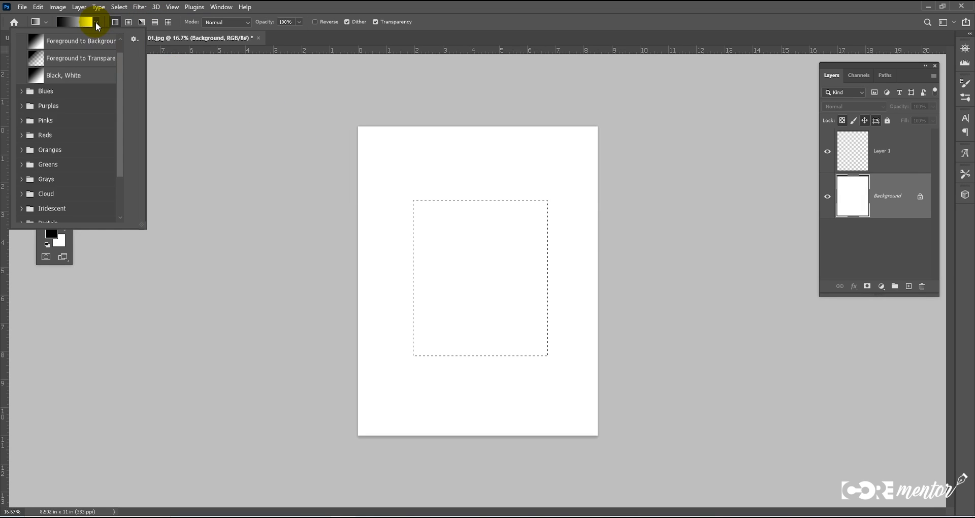
left_click(93, 59)
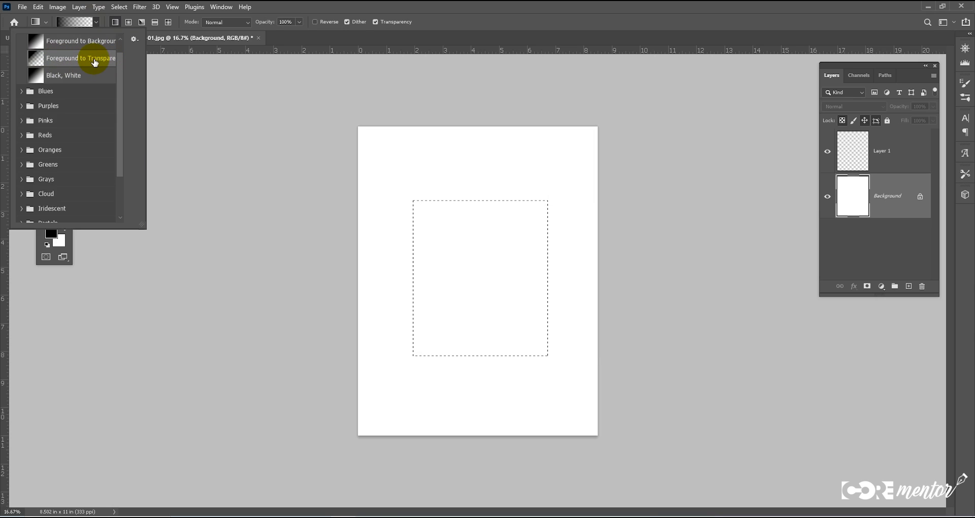
left_click(381, 118)
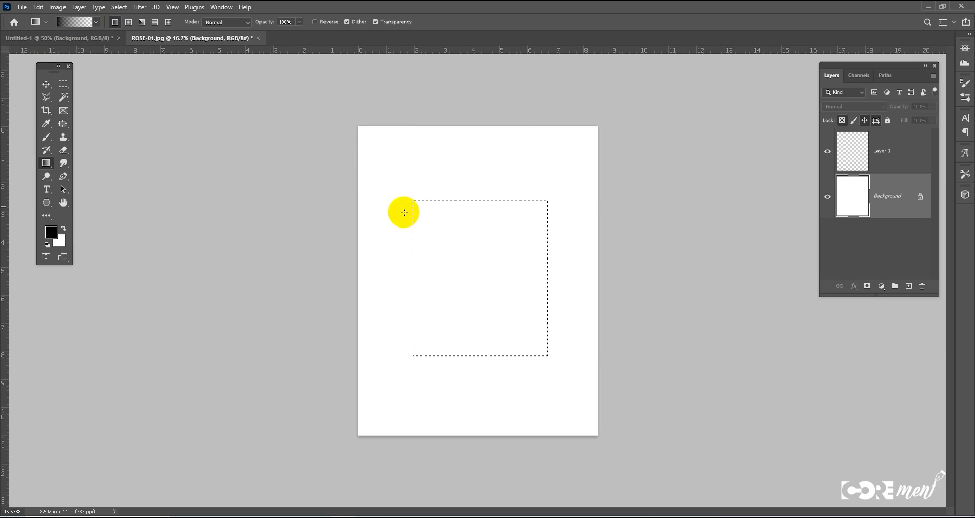
key("alt+bracketright")
left_click_drag(472, 199, 466, 350)
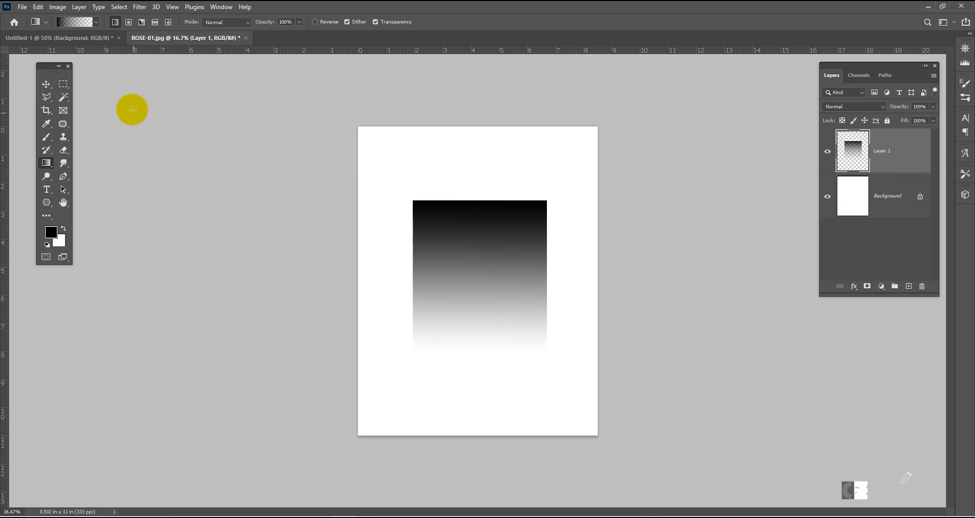
Step: Move the black gradient rectangle up the page and fill the Background layer with bright red
left_click(47, 85)
left_click_drag(483, 264, 487, 226)
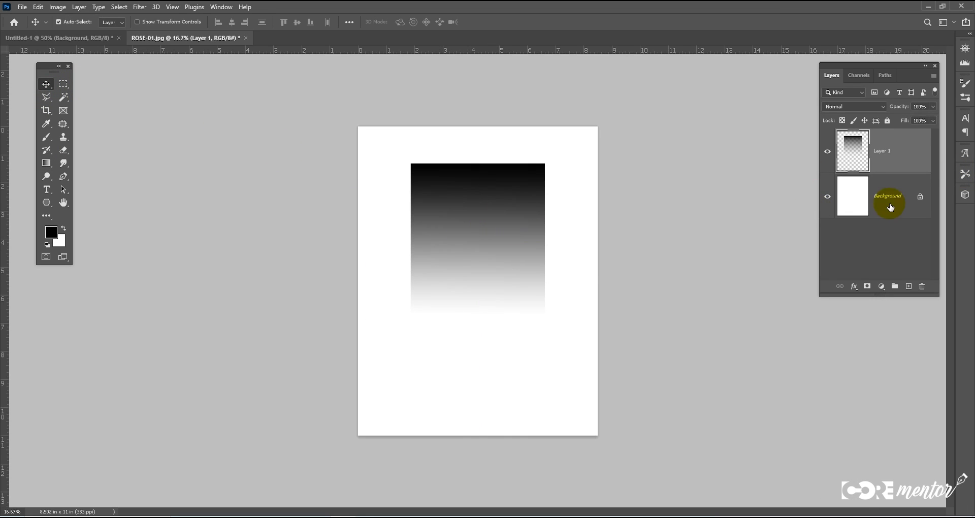
left_click(892, 203)
left_click(57, 233)
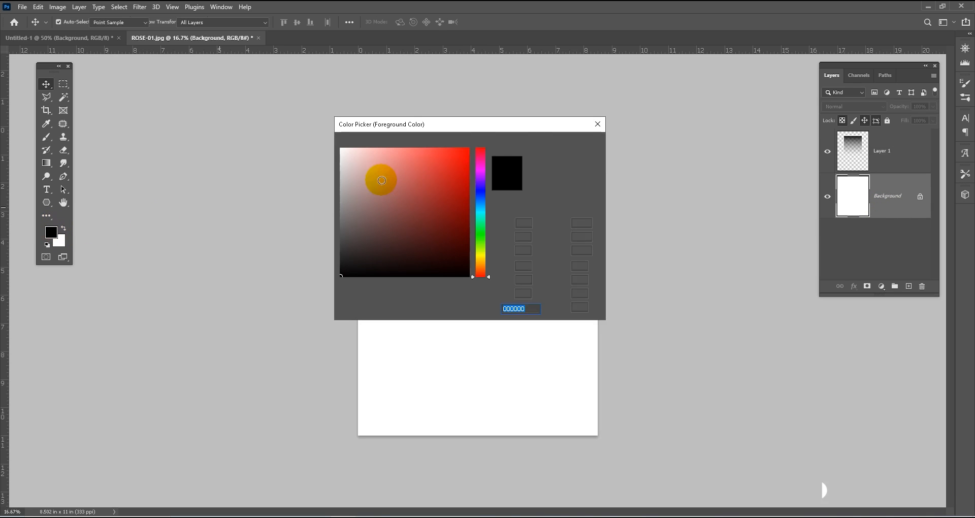
left_click(465, 149)
left_click(569, 145)
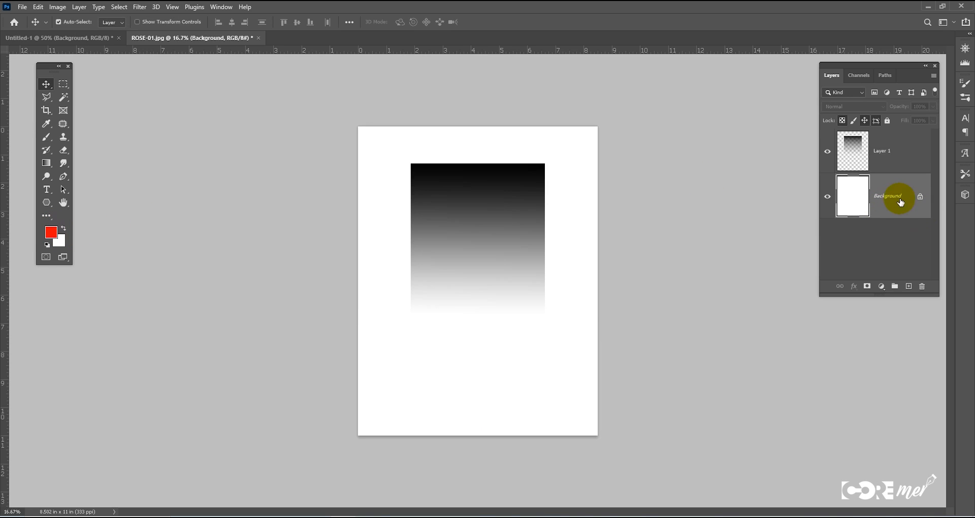
key("alt+BackSpace")
mouse_move(503, 213)
left_mouse_down()
mouse_move(502, 230)
mouse_move(505, 218)
left_mouse_up()
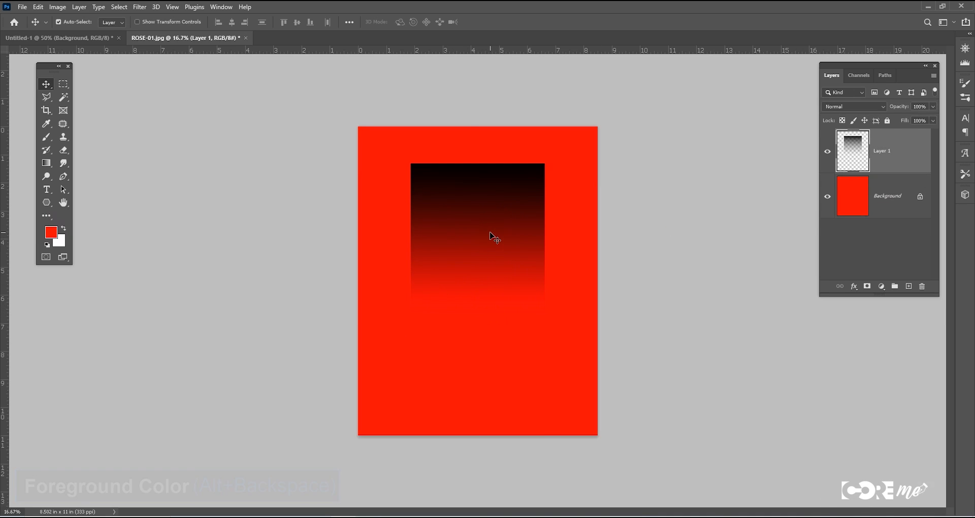
Step: Delete the black gradient layer and make a tall rectangular marquee selection in the middle of the red page
key("Delete")
left_click(63, 83)
left_click_drag(410, 173, 542, 367)
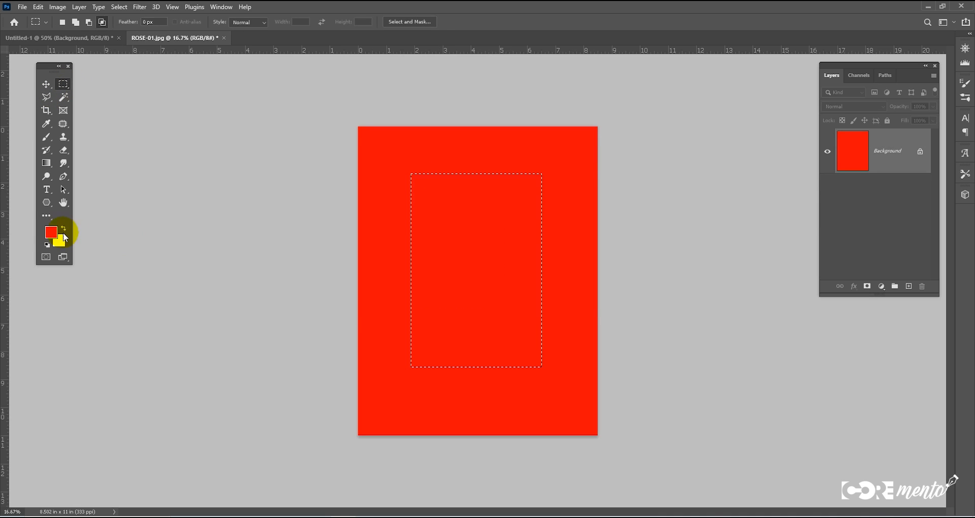
Step: Set the foreground colour to blue, 2400ff
left_click(51, 232)
left_click(481, 189)
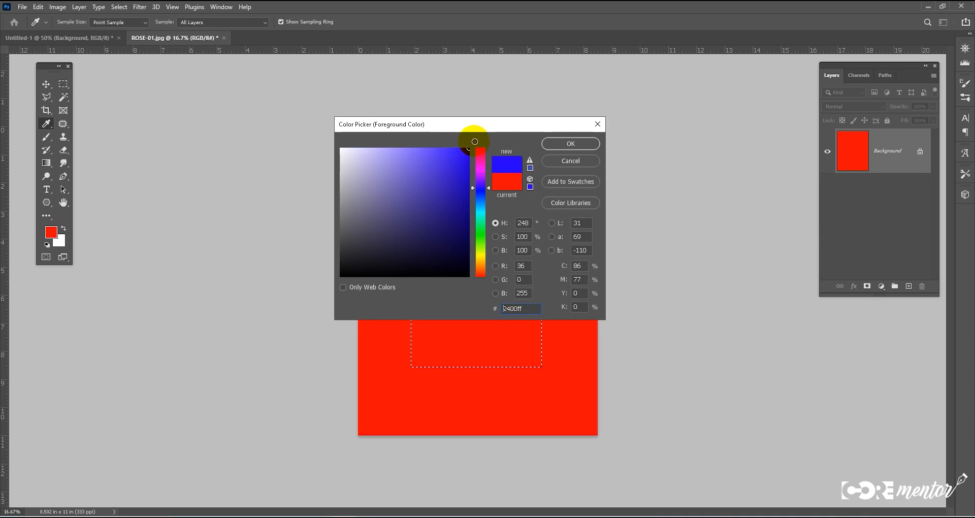
left_click(571, 144)
Step: Add a new layer and fill the rectangular selection with a downward blue-to-transparent linear gradient
key("g")
left_click_drag(457, 165, 465, 308)
key("ctrl+z")
left_click(909, 287)
left_click(407, 124)
left_click_drag(465, 173, 456, 322)
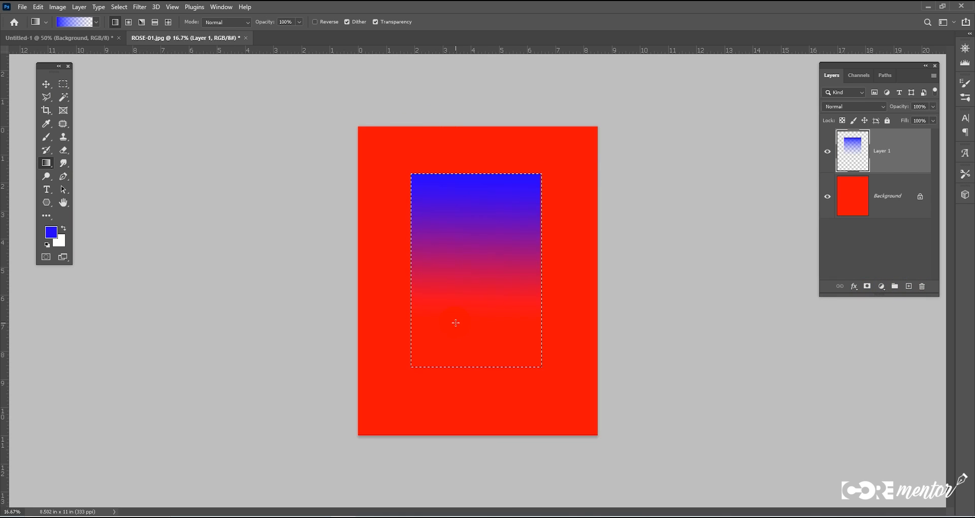
Step: Reposition the blue gradient rectangle near the horizontal middle of the red page
left_click(431, 194)
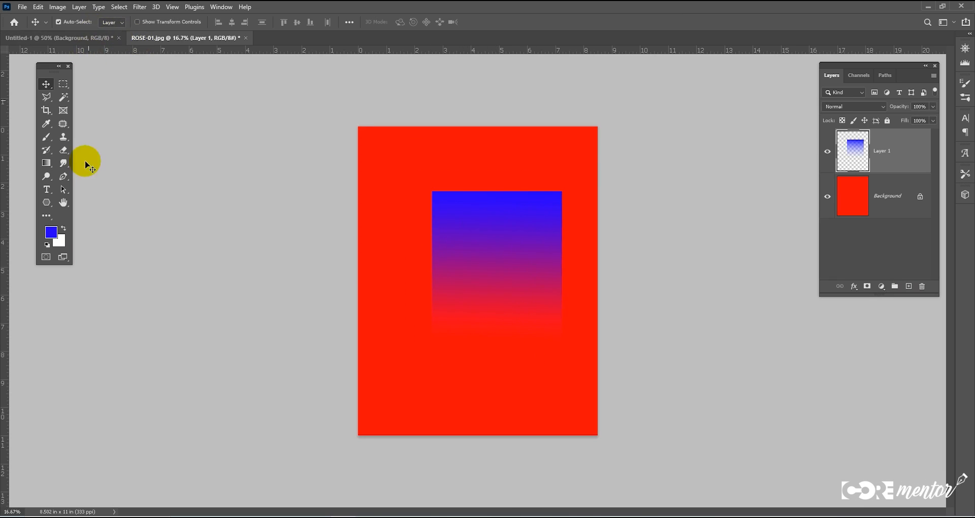
left_click(47, 164)
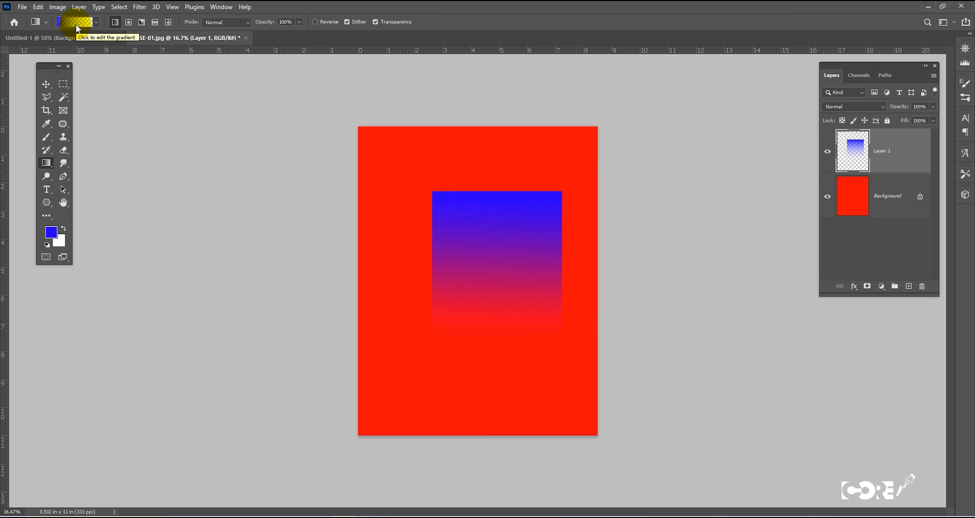
key("v")
left_click_drag(543, 248, 498, 232)
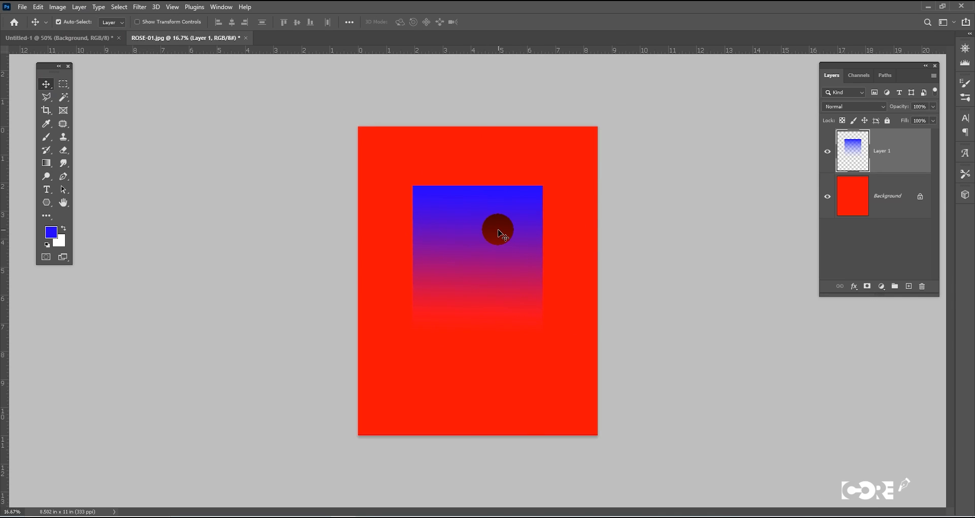